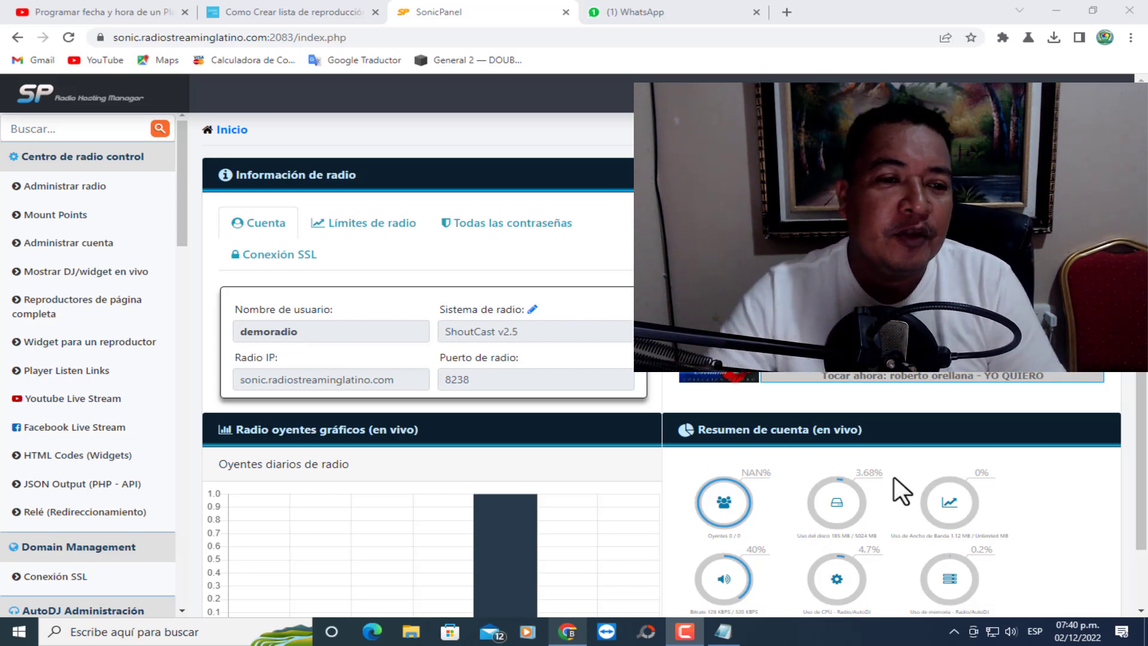
Step: Open the playlist management page, Administrar listas de reproducción
{"action": "scroll", "coordinate": [42, 254], "scroll_direction": "down", "scroll_amount": 7}
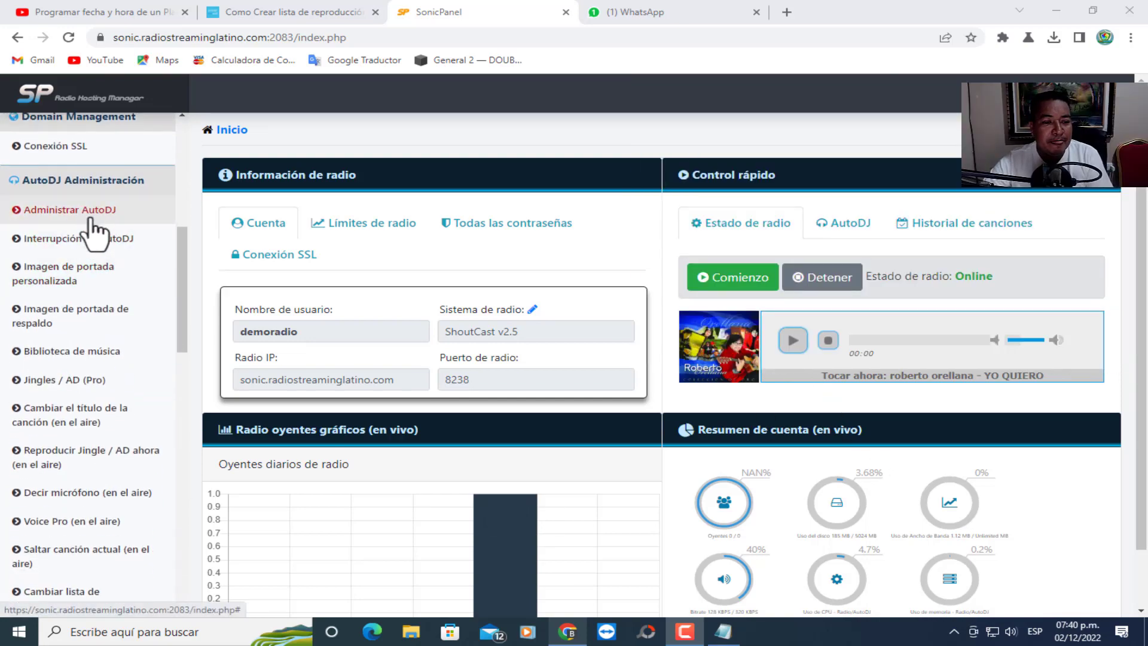
{"action": "scroll", "coordinate": [76, 239], "scroll_direction": "down", "scroll_amount": 6}
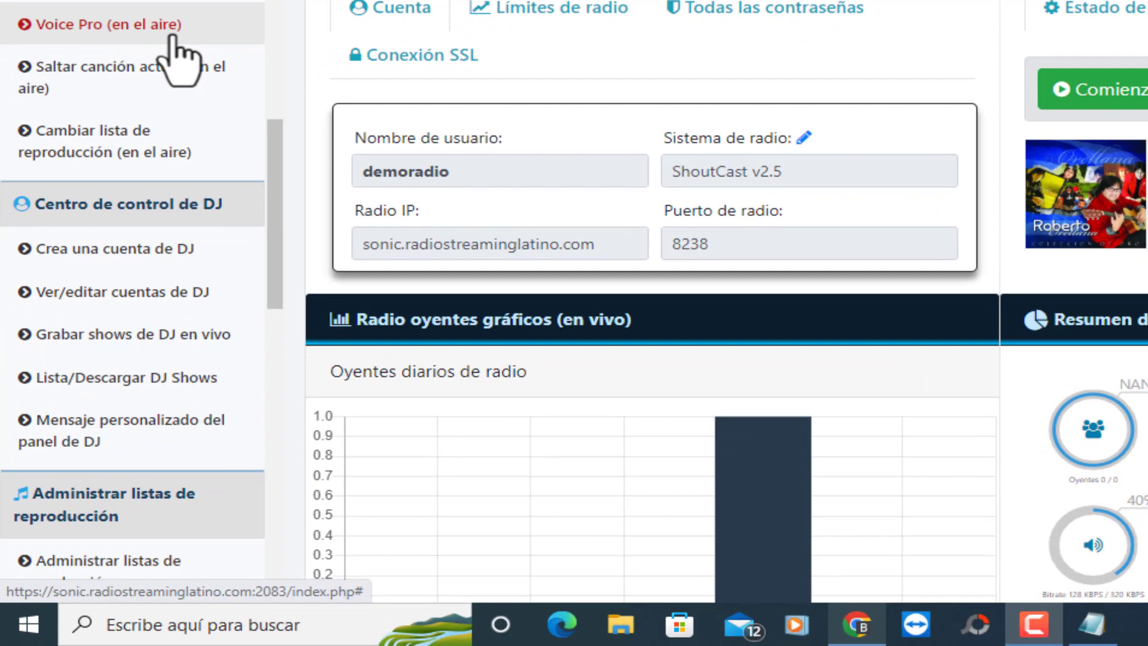
{"action": "scroll", "coordinate": [173, 41], "scroll_direction": "down", "scroll_amount": 3}
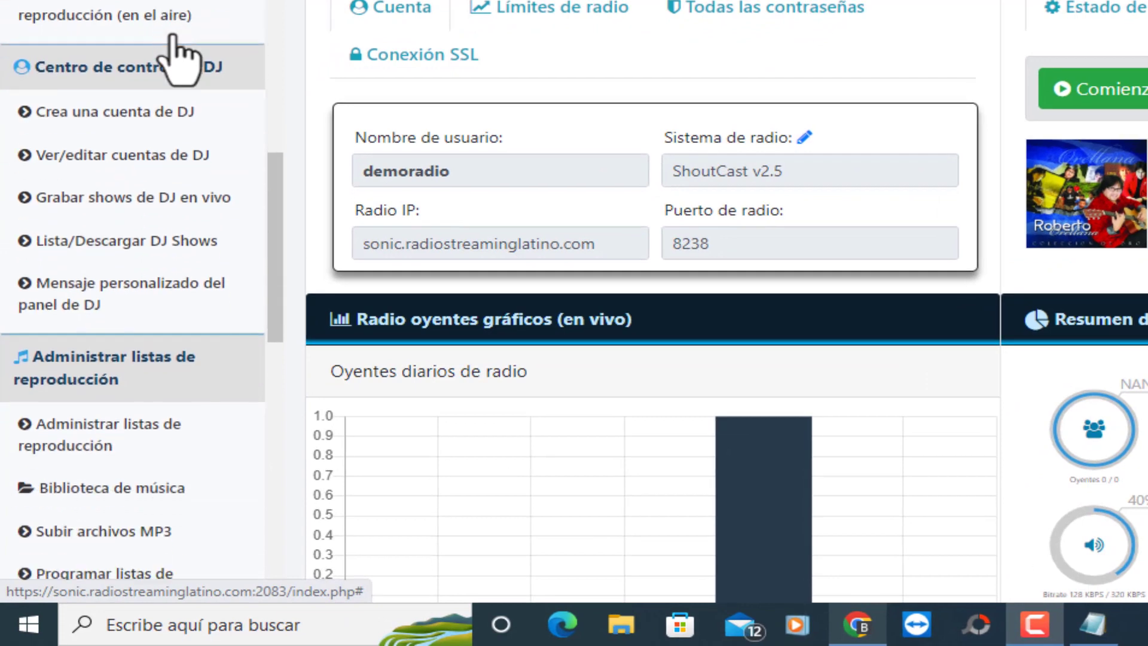
{"action": "left_click", "coordinate": [127, 351]}
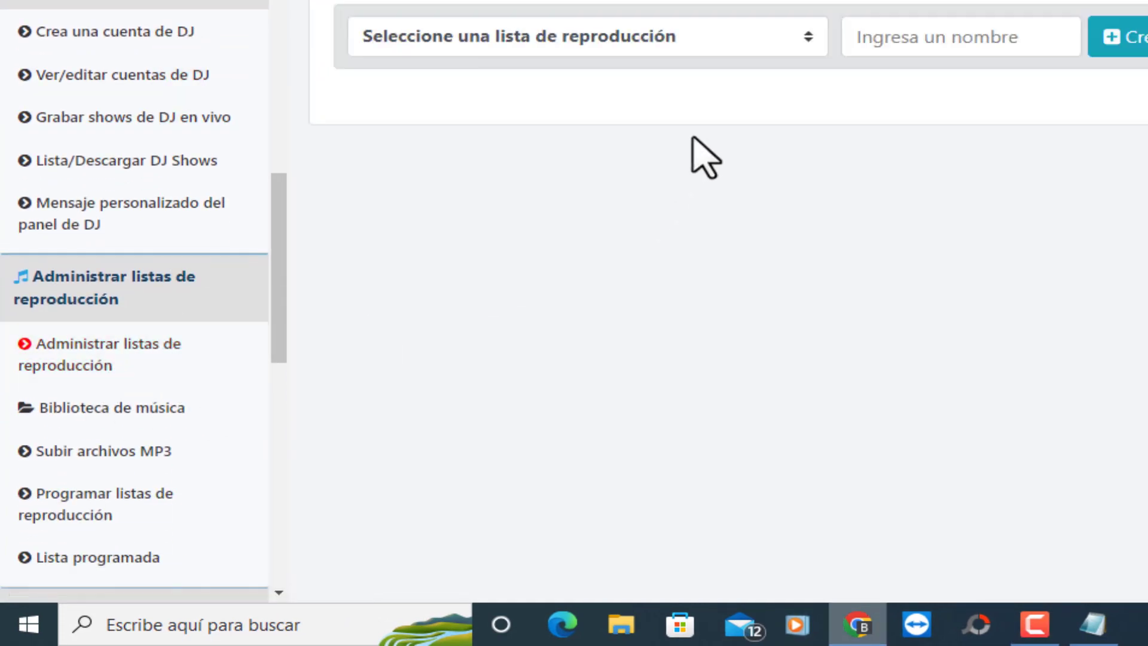
Step: Display the tracks of the active MusicaRomantica playlist
{"action": "left_click", "coordinate": [744, 60]}
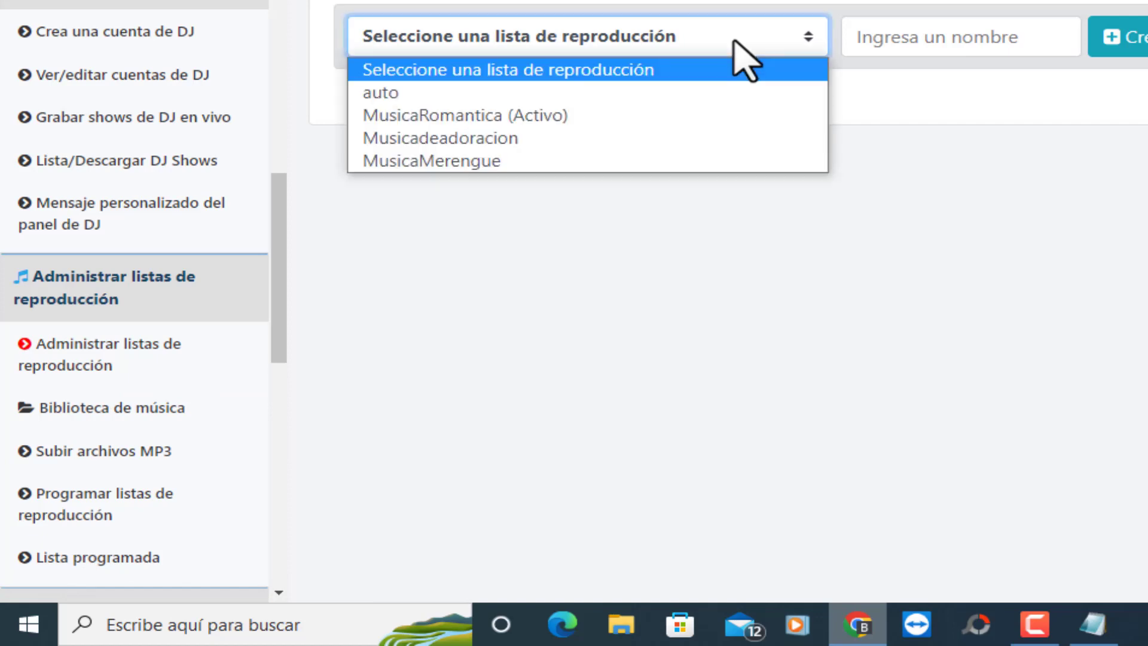
{"action": "left_click", "coordinate": [861, 73]}
{"action": "left_click", "coordinate": [710, 44]}
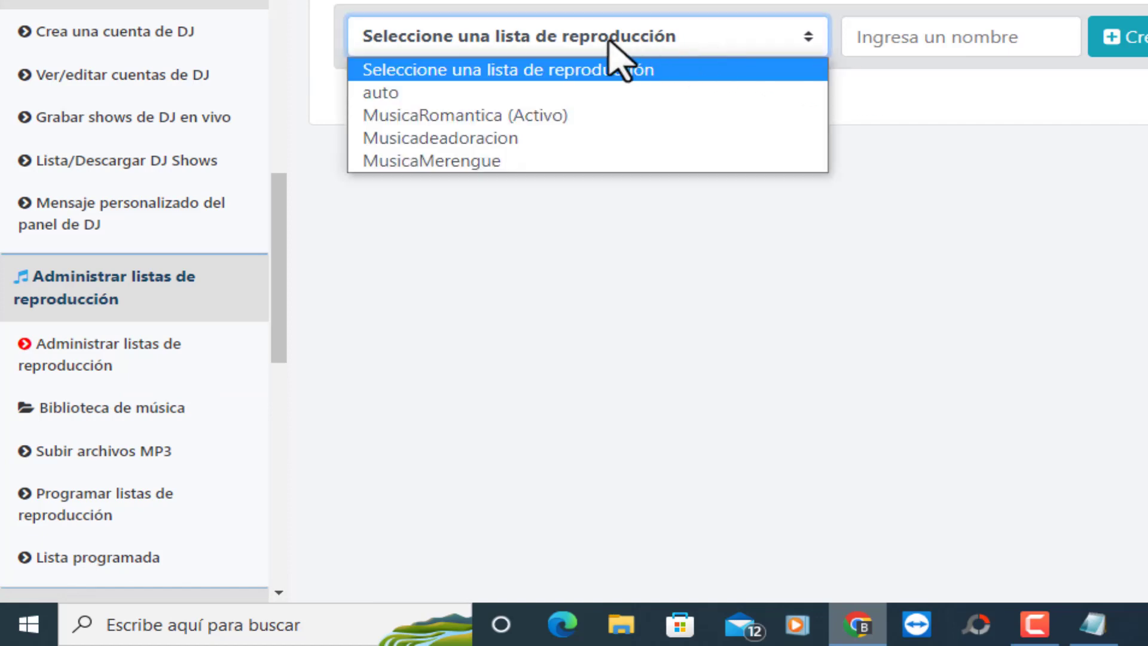
{"action": "left_click", "coordinate": [505, 114]}
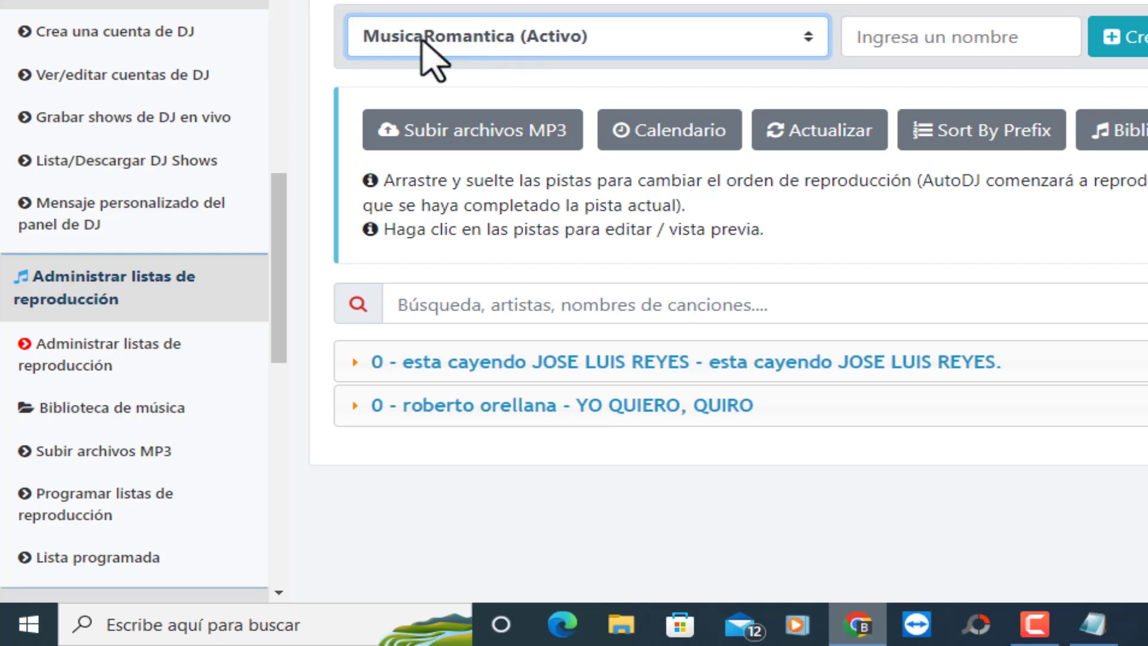
Step: Switch to the Musicadeadoracion playlist and look through its tracks
{"action": "left_click", "coordinate": [534, 41]}
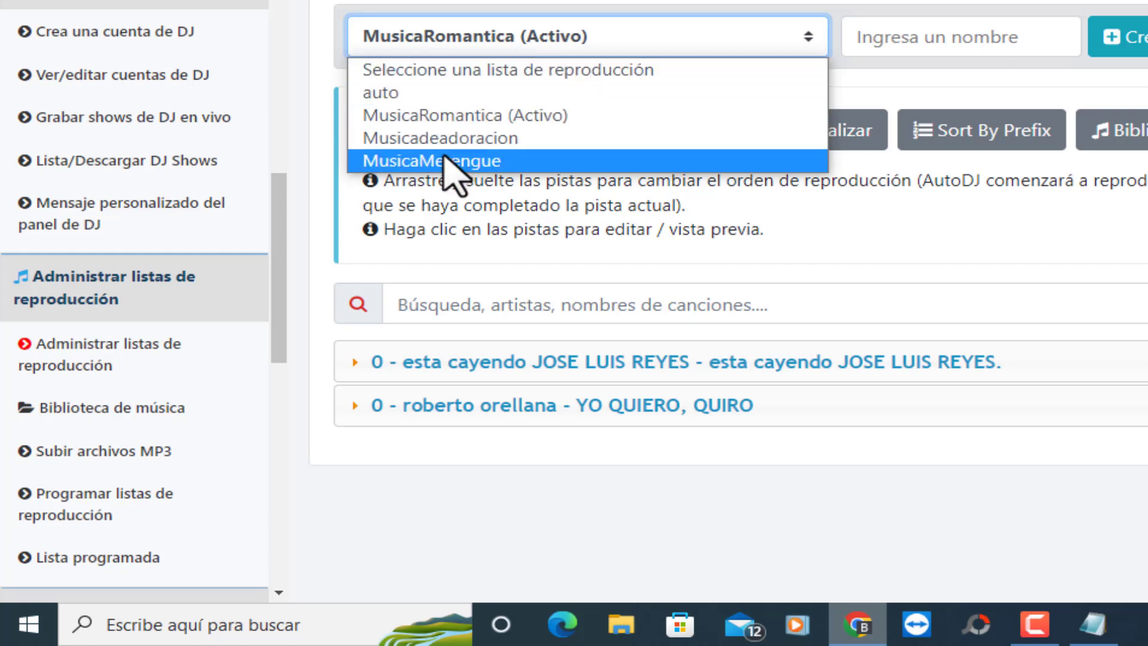
{"action": "left_click", "coordinate": [390, 139]}
{"action": "scroll", "coordinate": [725, 351], "scroll_direction": "down", "scroll_amount": 6}
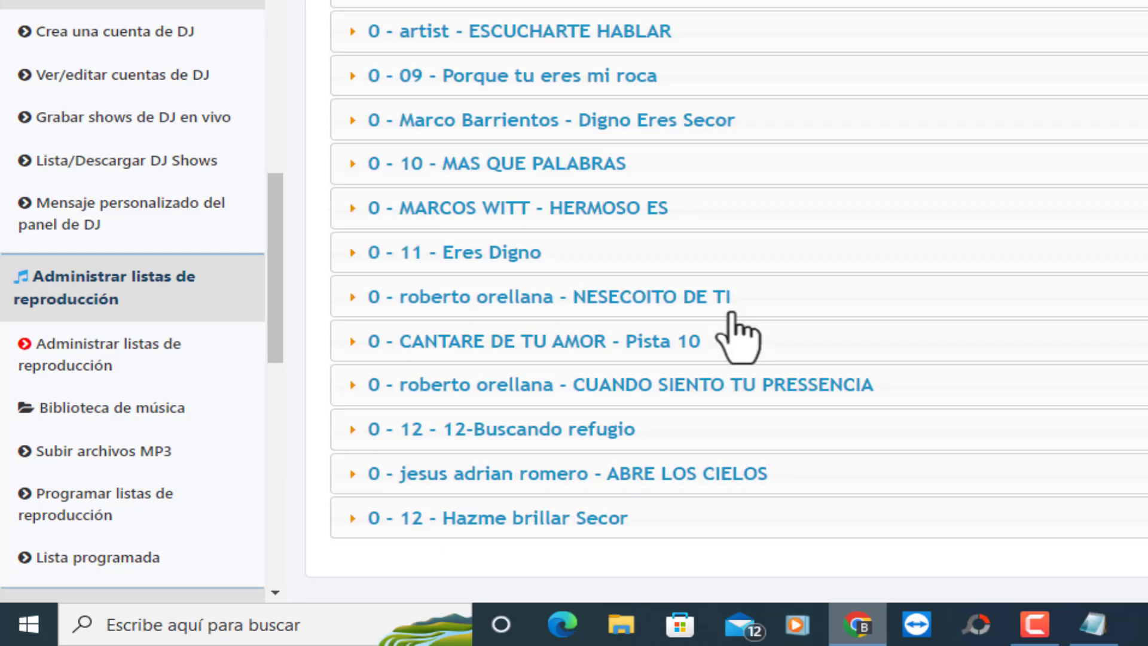
{"action": "scroll", "coordinate": [739, 335], "scroll_direction": "up", "scroll_amount": 5}
{"action": "scroll", "coordinate": [741, 326], "scroll_direction": "up", "scroll_amount": 1}
Step: Switch to the MusicaMerengue playlist and look through its tracks
{"action": "left_click", "coordinate": [490, 42]}
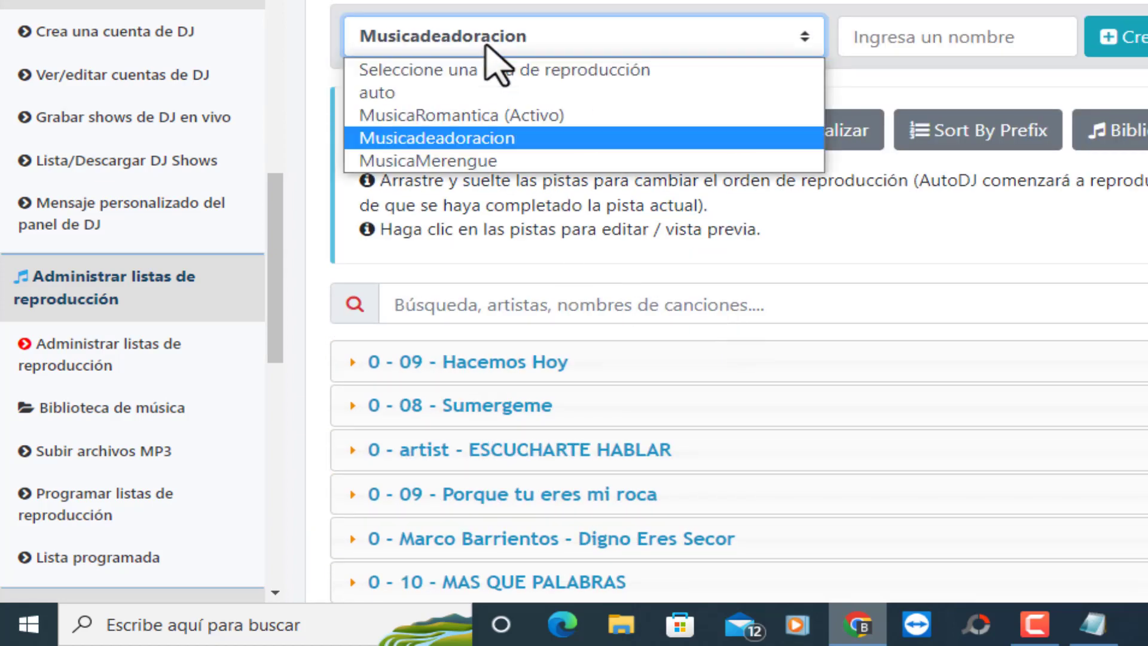
{"action": "left_click", "coordinate": [474, 159]}
{"action": "scroll", "coordinate": [756, 255], "scroll_direction": "down", "scroll_amount": 5}
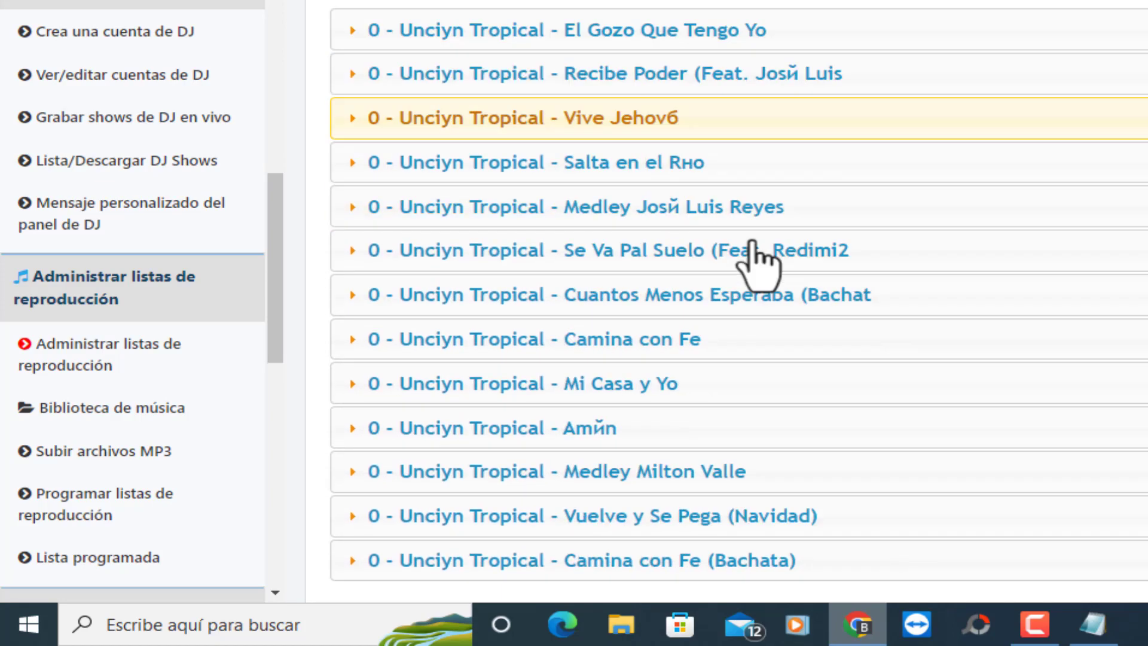
{"action": "scroll", "coordinate": [755, 251], "scroll_direction": "up", "scroll_amount": 5}
{"action": "scroll", "coordinate": [758, 263], "scroll_direction": "up", "scroll_amount": 1}
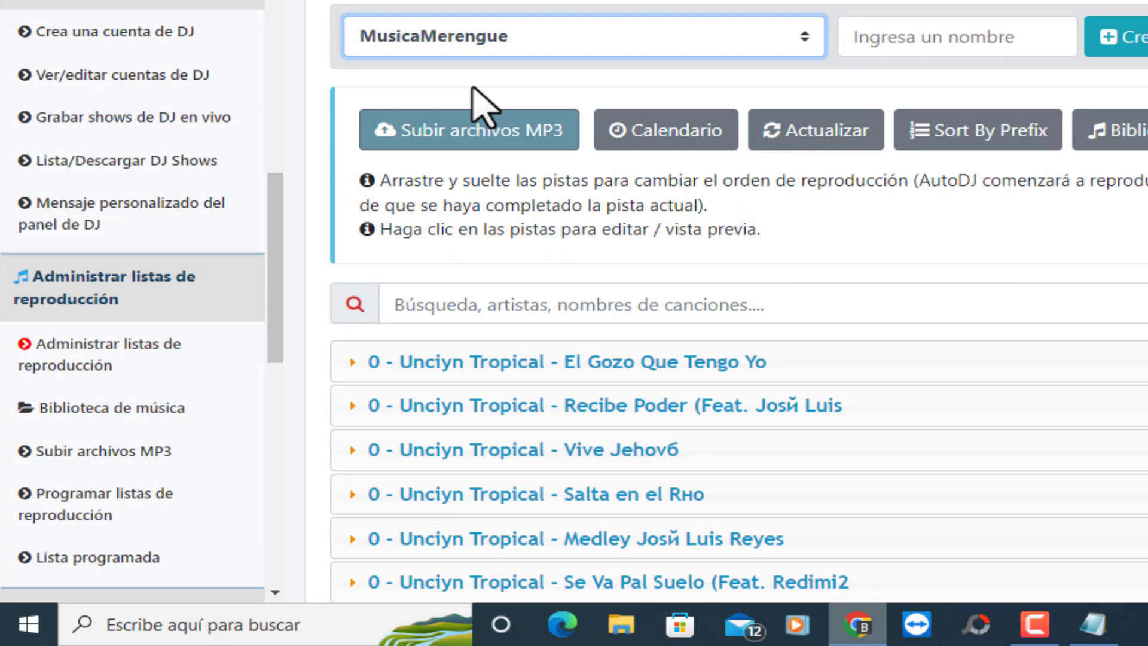
Step: Reselect the Musicadeadoracion playlist and open the playlist scheduling form from it
{"action": "left_click", "coordinate": [473, 47]}
{"action": "left_click", "coordinate": [452, 138]}
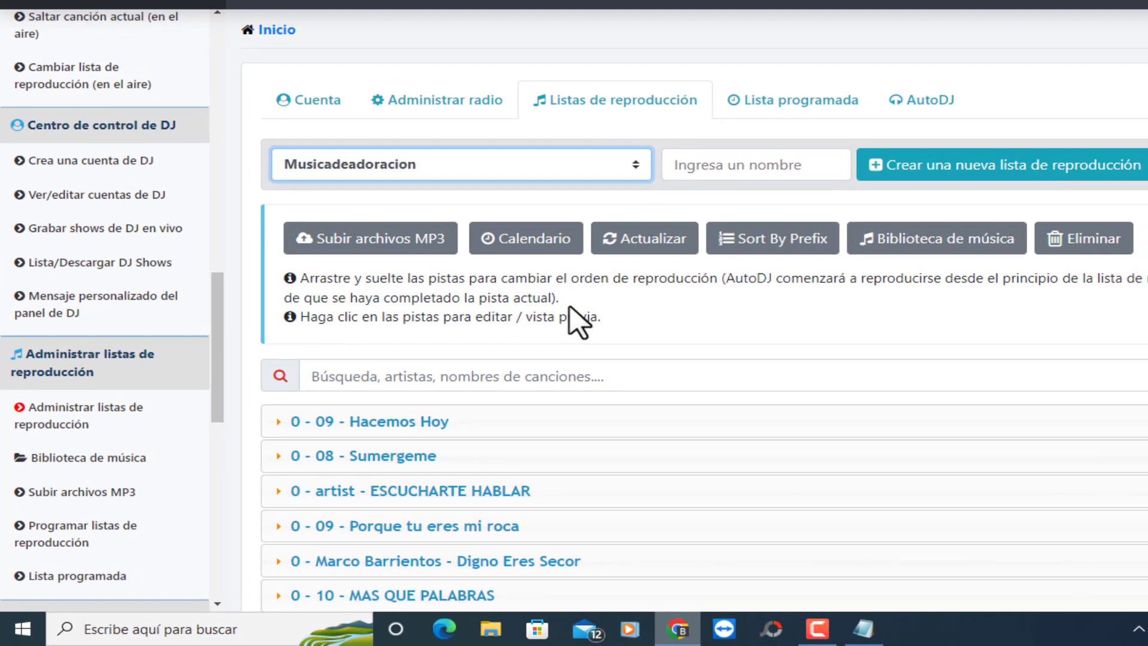
{"action": "left_click", "coordinate": [523, 256]}
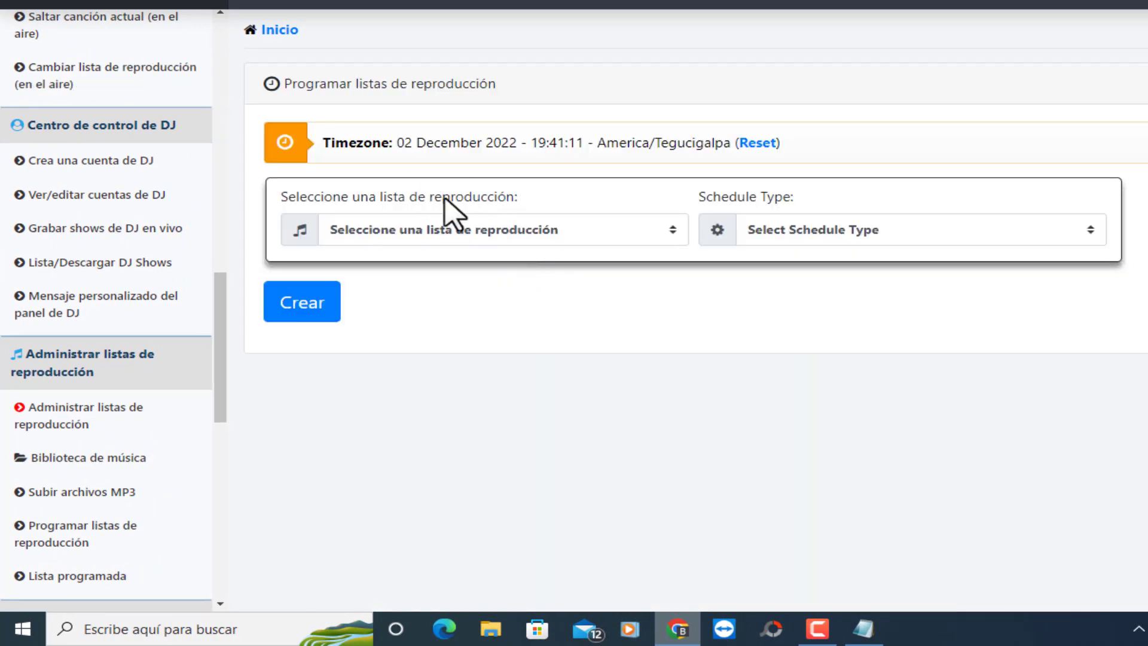
Step: Choose the Musicadeadoracion playlist for scheduling and set its schedule type to Standart Schedule
{"action": "left_click", "coordinate": [385, 236]}
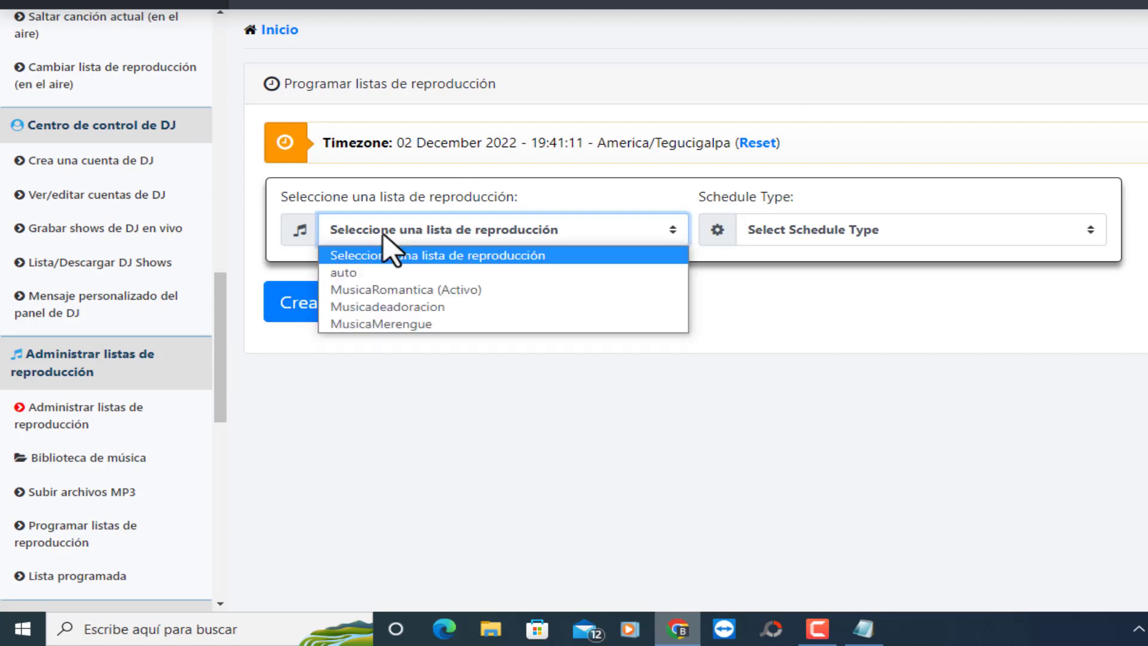
{"action": "left_click", "coordinate": [389, 307]}
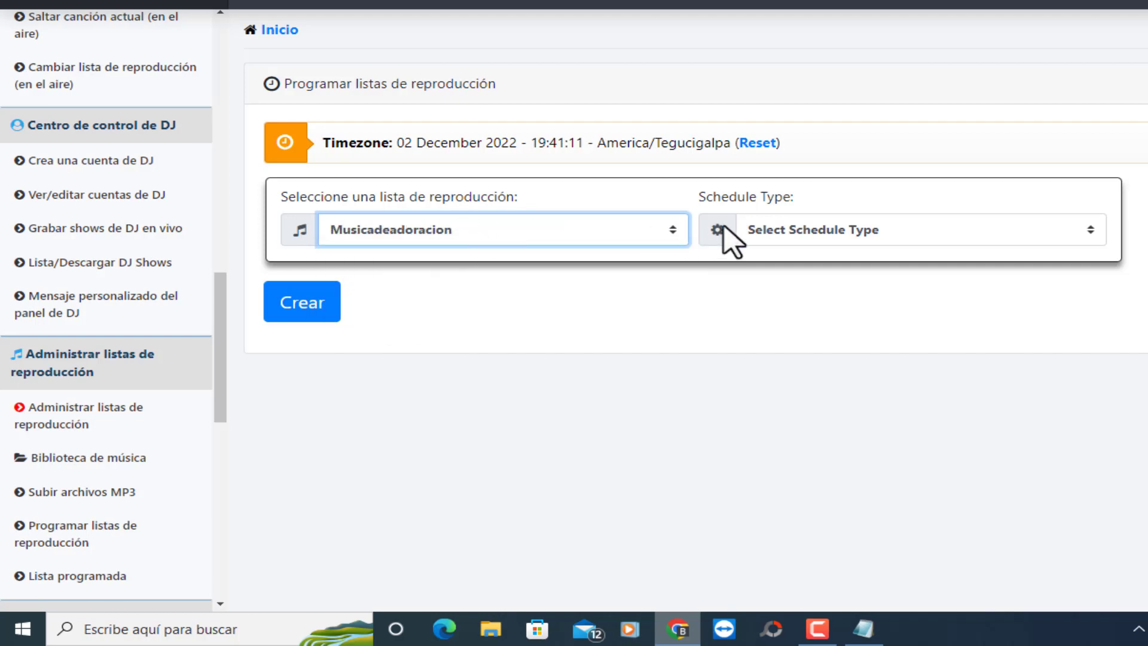
{"action": "left_click", "coordinate": [780, 236]}
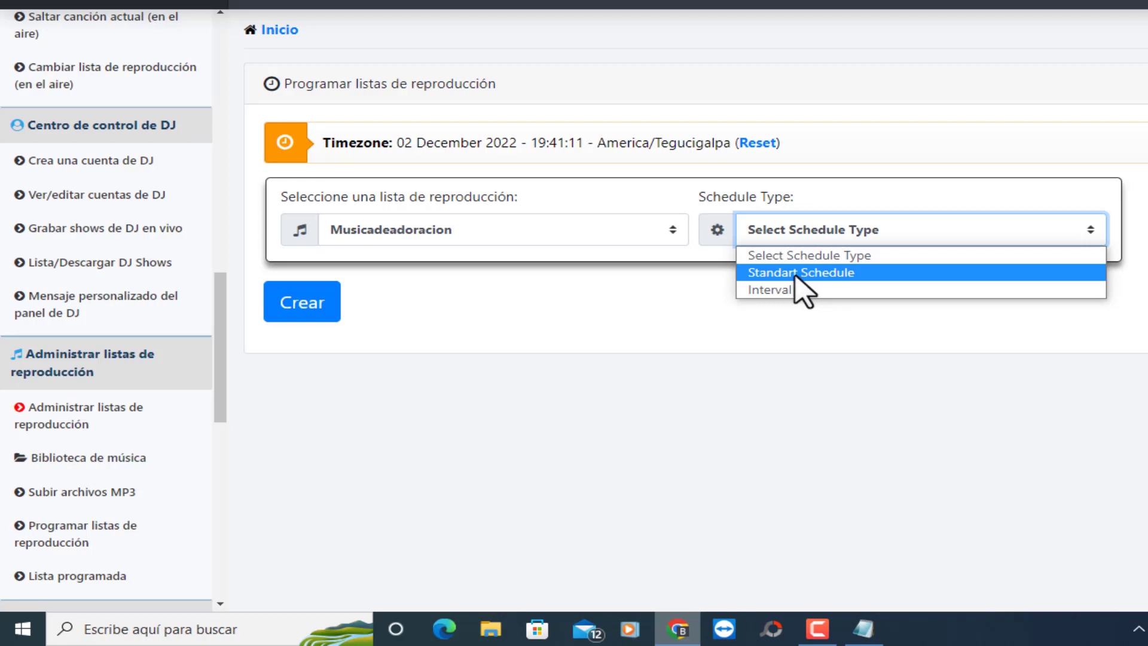
{"action": "left_click", "coordinate": [768, 291]}
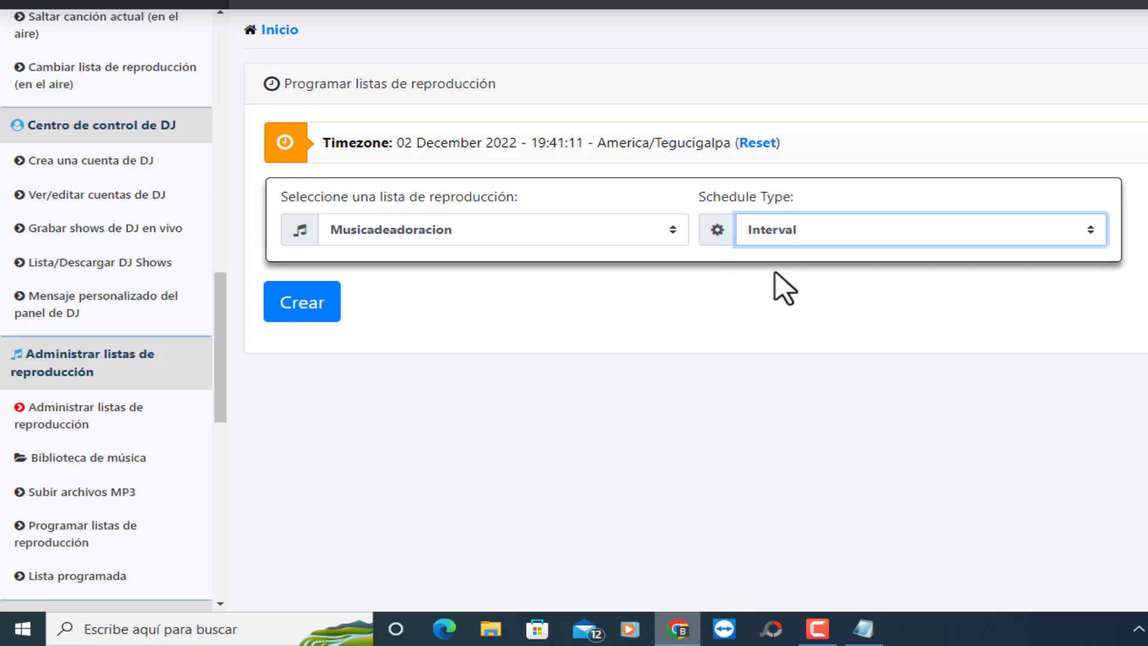
{"action": "left_click", "coordinate": [775, 236]}
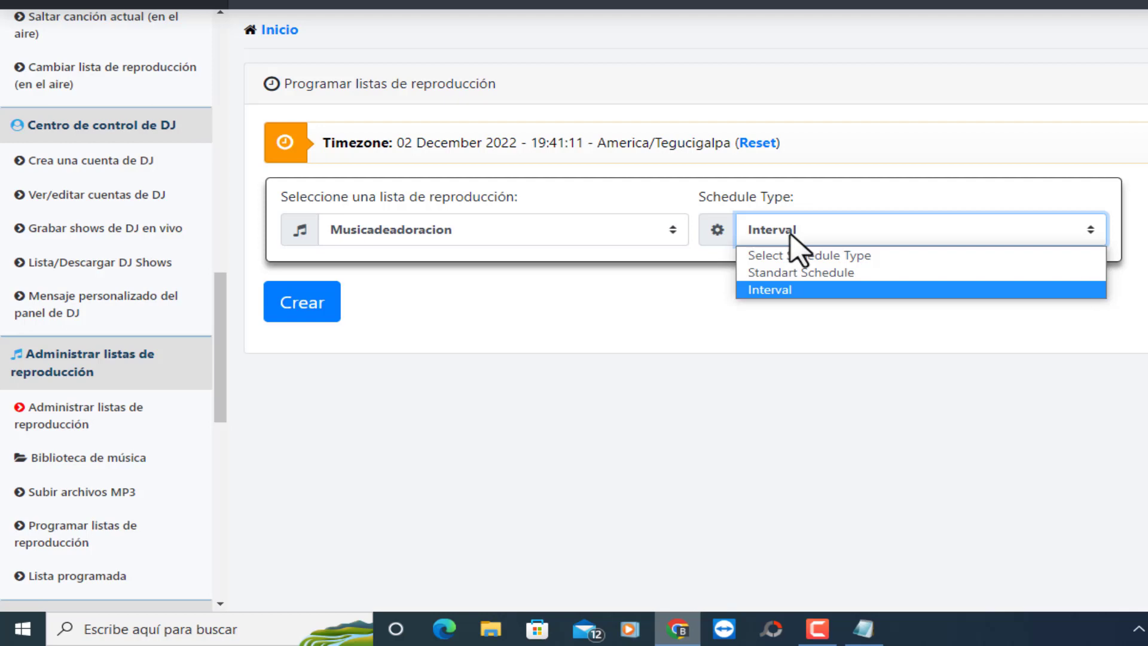
{"action": "left_click", "coordinate": [780, 276]}
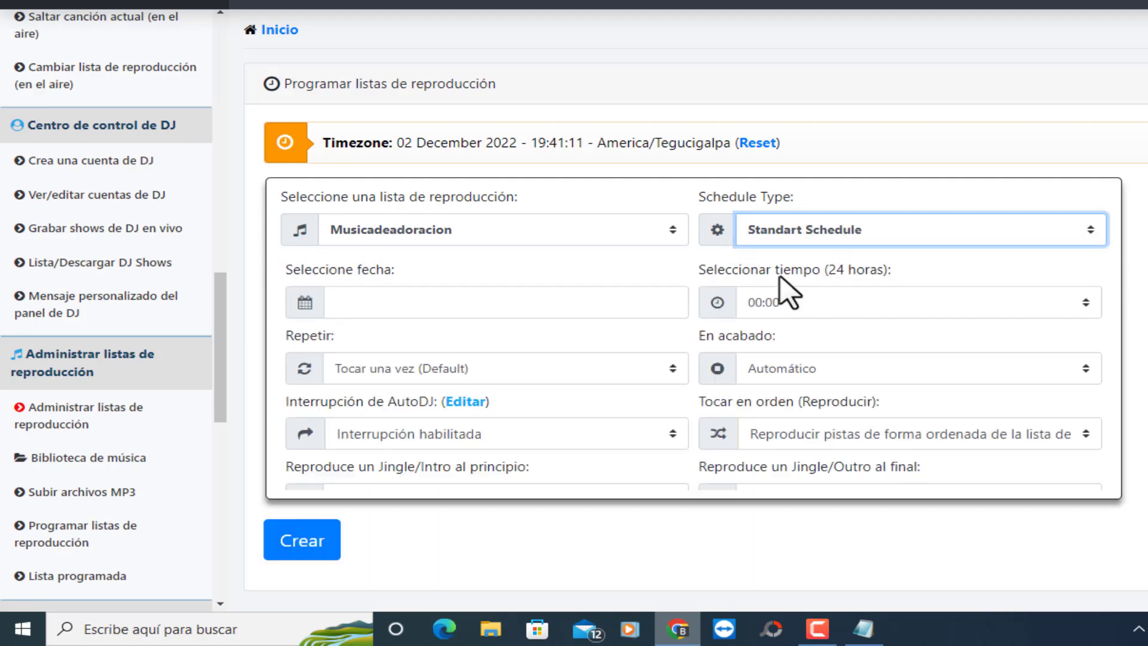
Step: Examine the date, time and time zone shown above the scheduling form
{"action": "scroll", "coordinate": [873, 328], "scroll_direction": "down", "scroll_amount": 1}
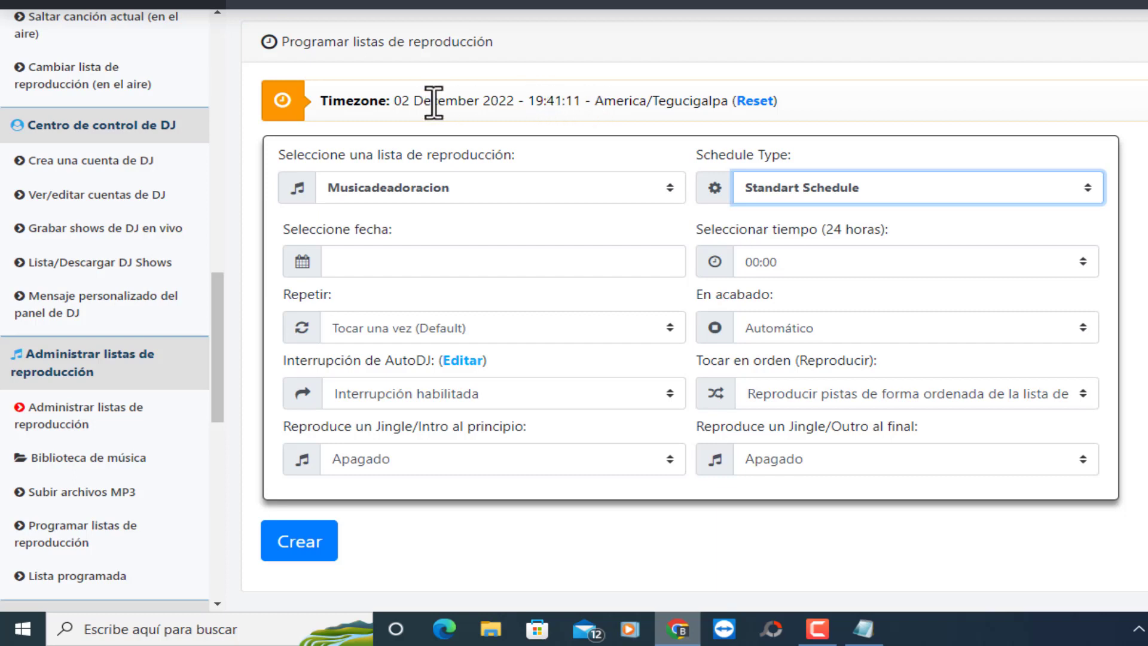
{"action": "left_click_drag", "start_coordinate": [524, 102], "coordinate": [588, 102]}
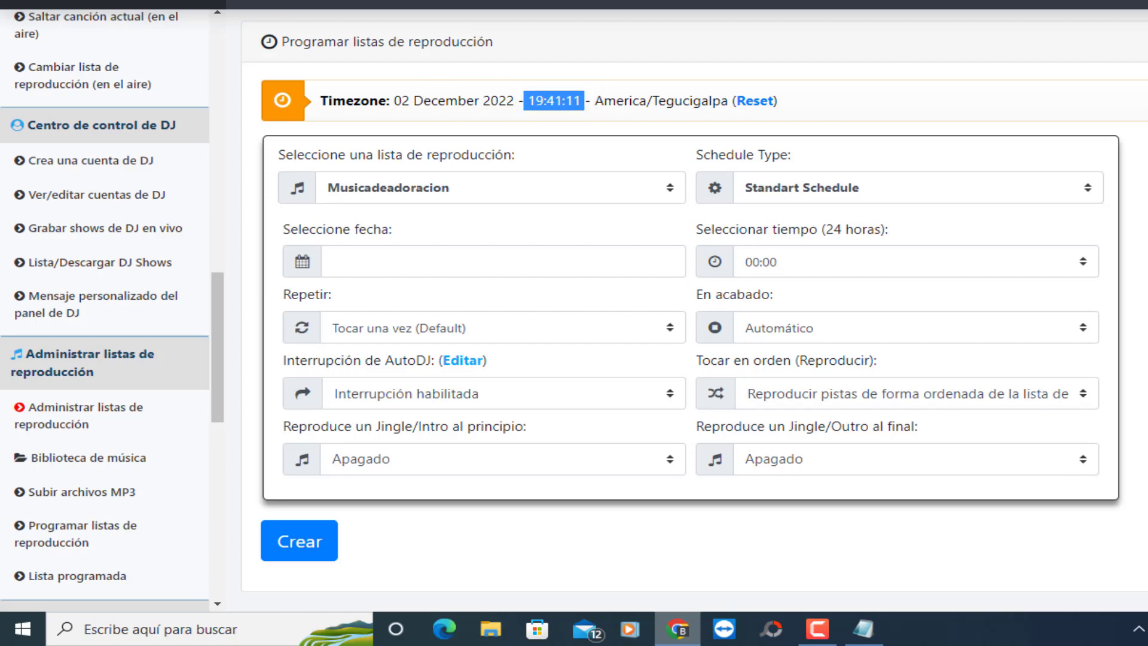
{"action": "left_click", "coordinate": [560, 103]}
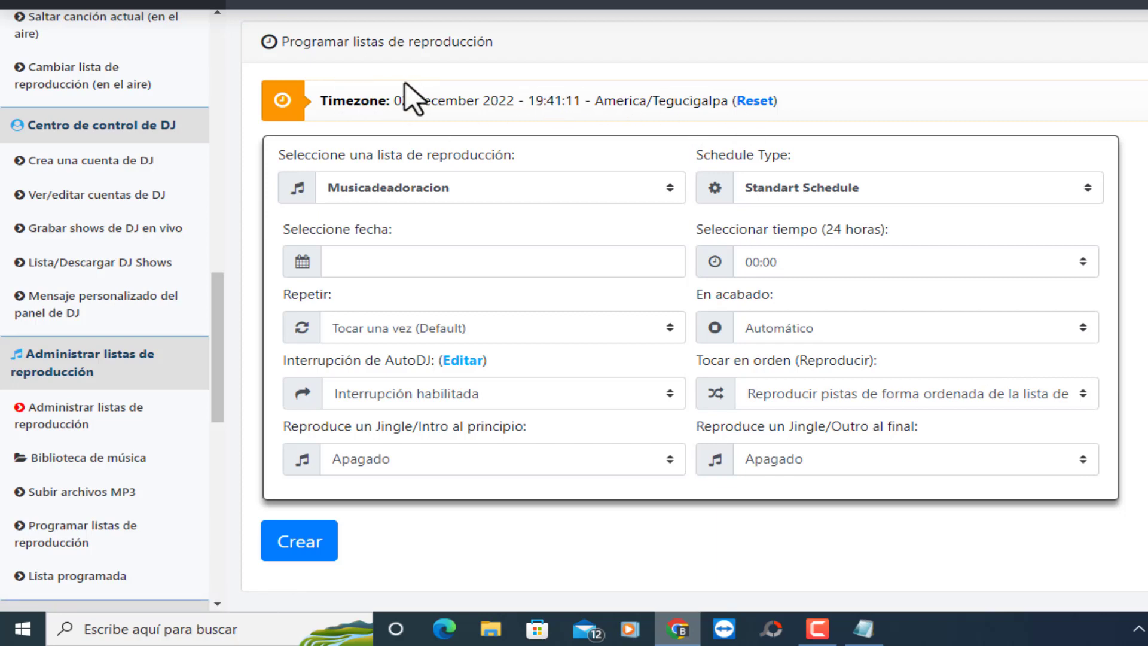
{"action": "left_click_drag", "start_coordinate": [394, 100], "coordinate": [709, 102]}
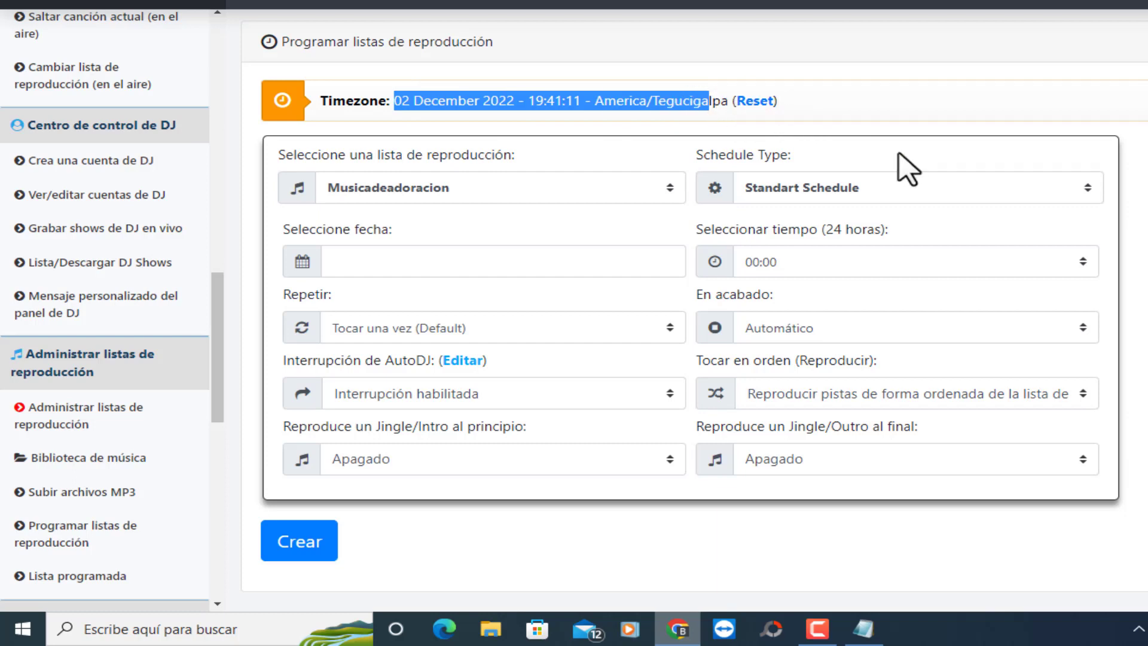
{"action": "scroll", "coordinate": [905, 148], "scroll_direction": "up", "scroll_amount": 1}
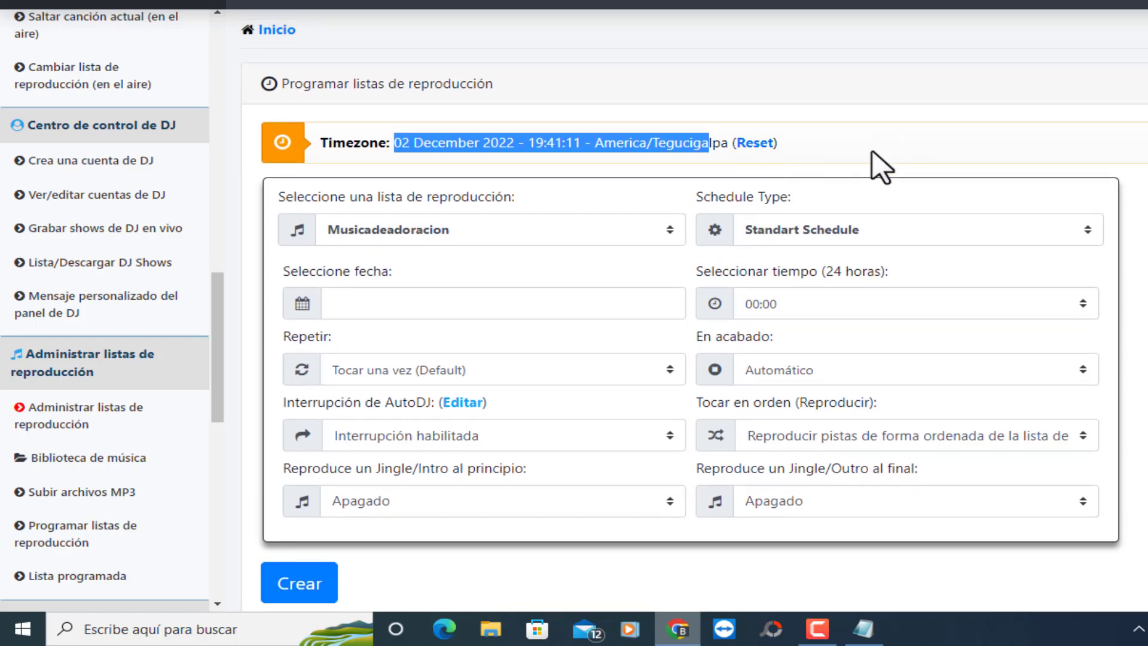
{"action": "left_click", "coordinate": [786, 143]}
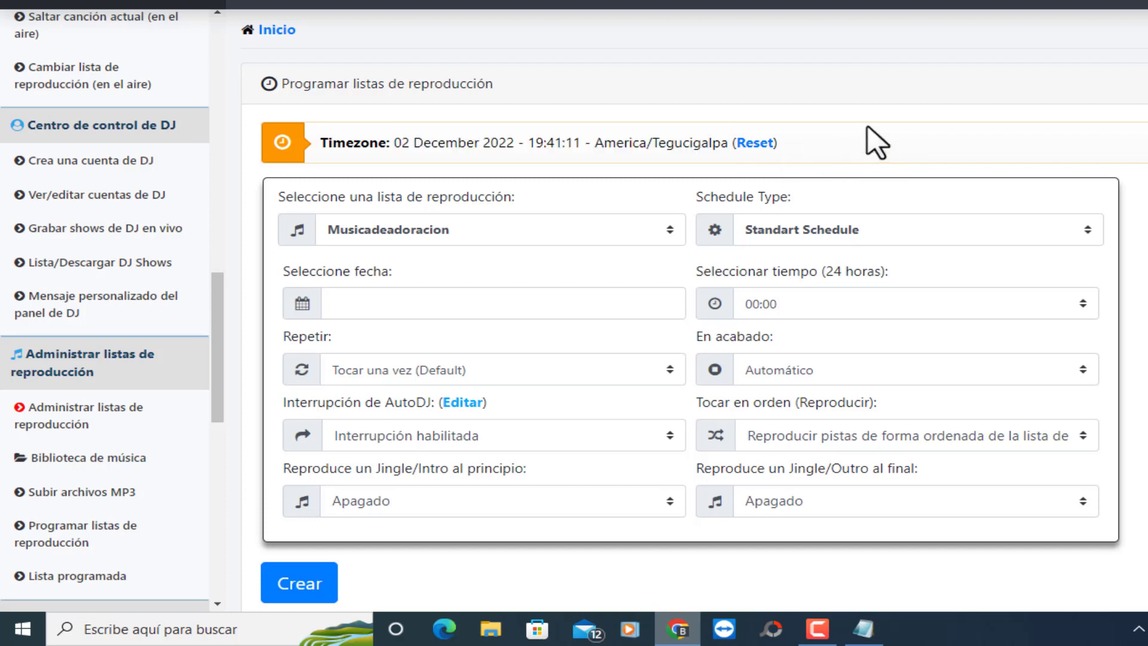
Step: Set the date of the Musicadeadoracion schedule to 02/December/2022
{"action": "scroll", "coordinate": [709, 141], "scroll_direction": "down", "scroll_amount": 1}
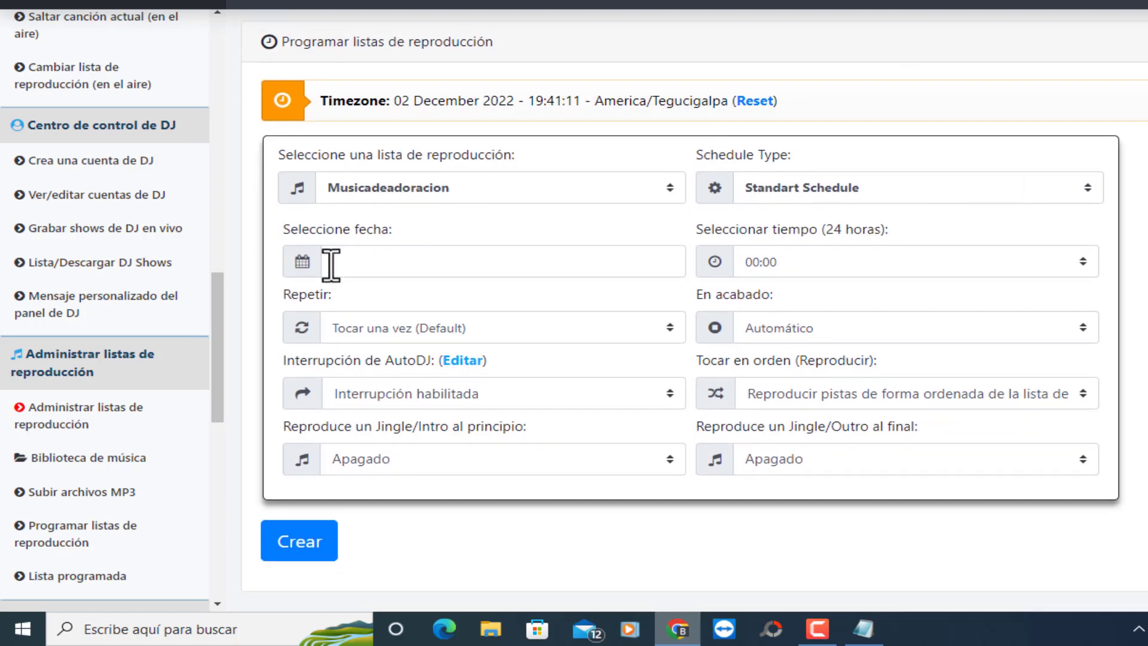
{"action": "left_click", "coordinate": [413, 261]}
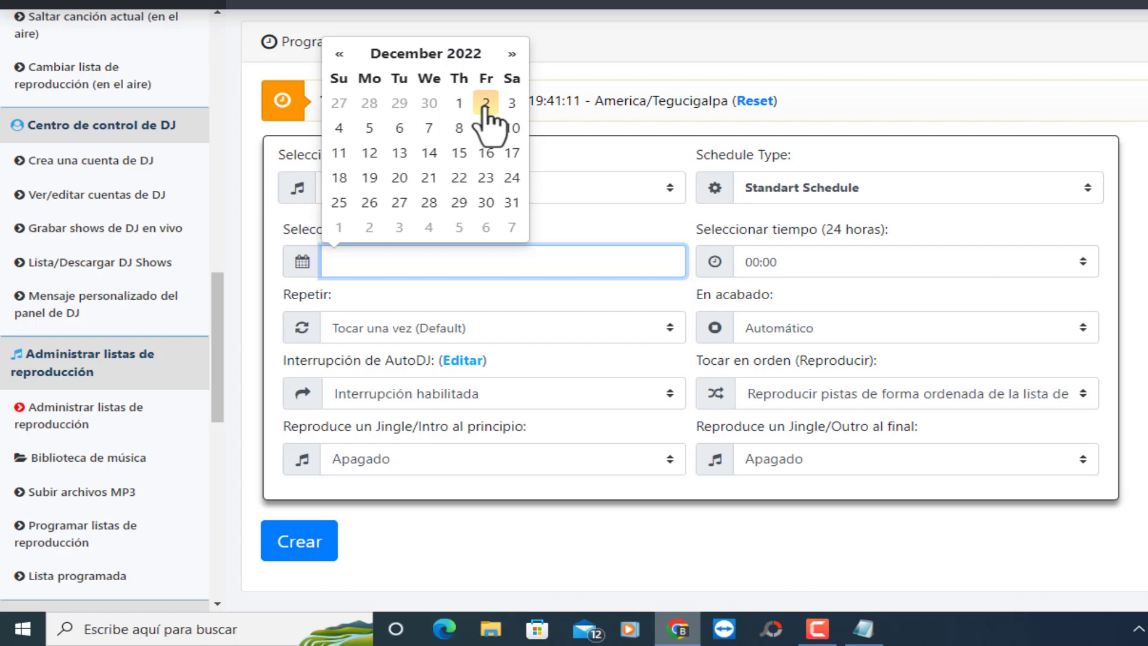
{"action": "left_click", "coordinate": [566, 244]}
{"action": "left_click", "coordinate": [387, 257]}
{"action": "left_click", "coordinate": [484, 104]}
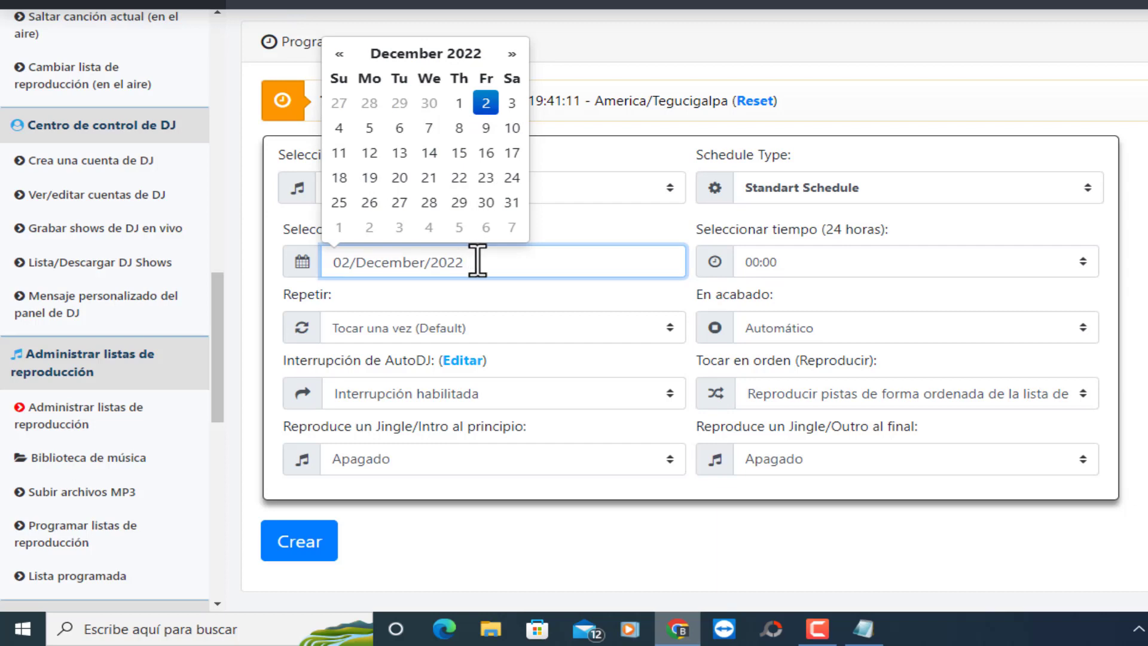
{"action": "left_click", "coordinate": [600, 236]}
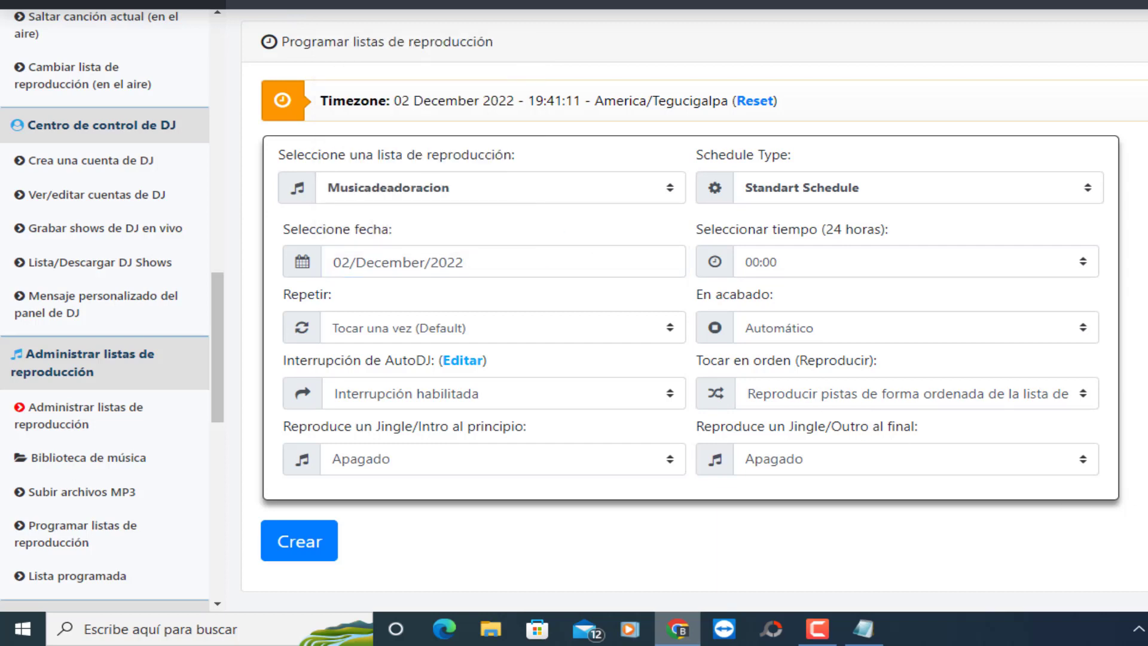
Step: Set the start time of the Musicadeadoracion schedule to 08:00
{"action": "left_click", "coordinate": [810, 268]}
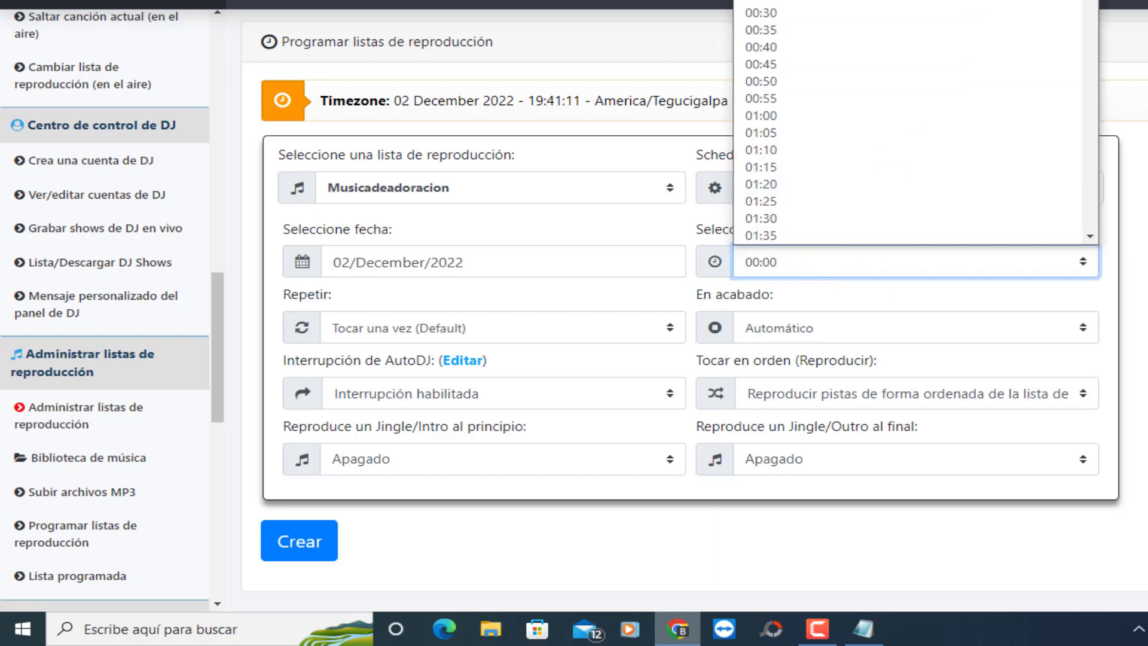
{"action": "scroll", "coordinate": [909, 120], "scroll_direction": "down", "scroll_amount": 8}
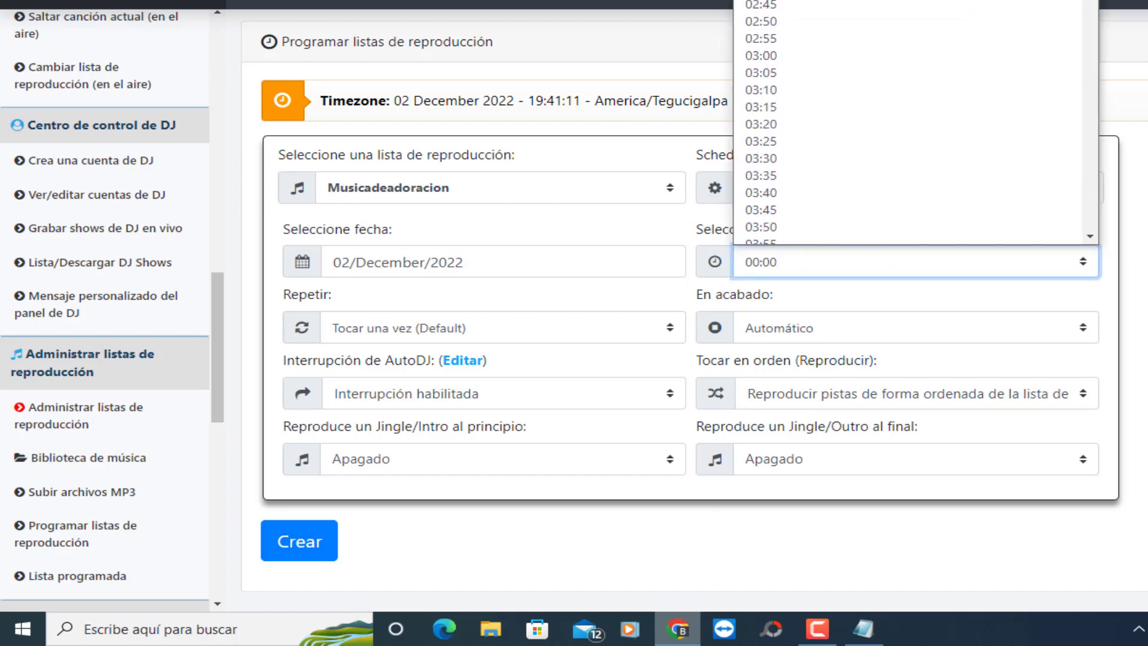
{"action": "scroll", "coordinate": [1069, 37], "scroll_direction": "down", "scroll_amount": 20}
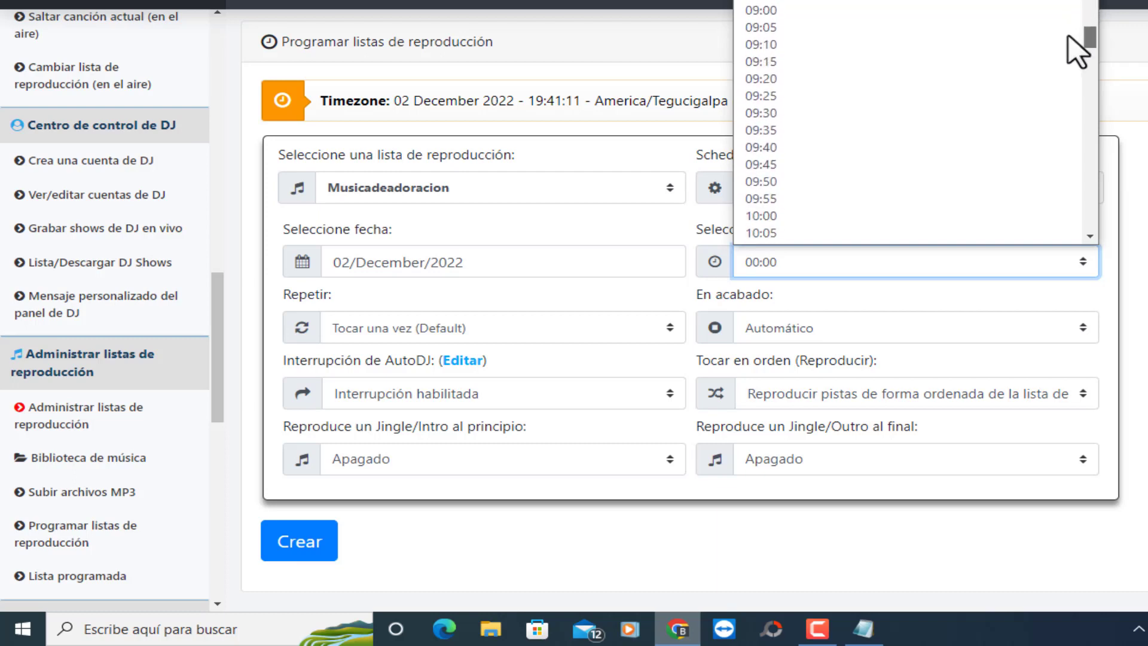
{"action": "scroll", "coordinate": [1068, 36], "scroll_direction": "up", "scroll_amount": 5}
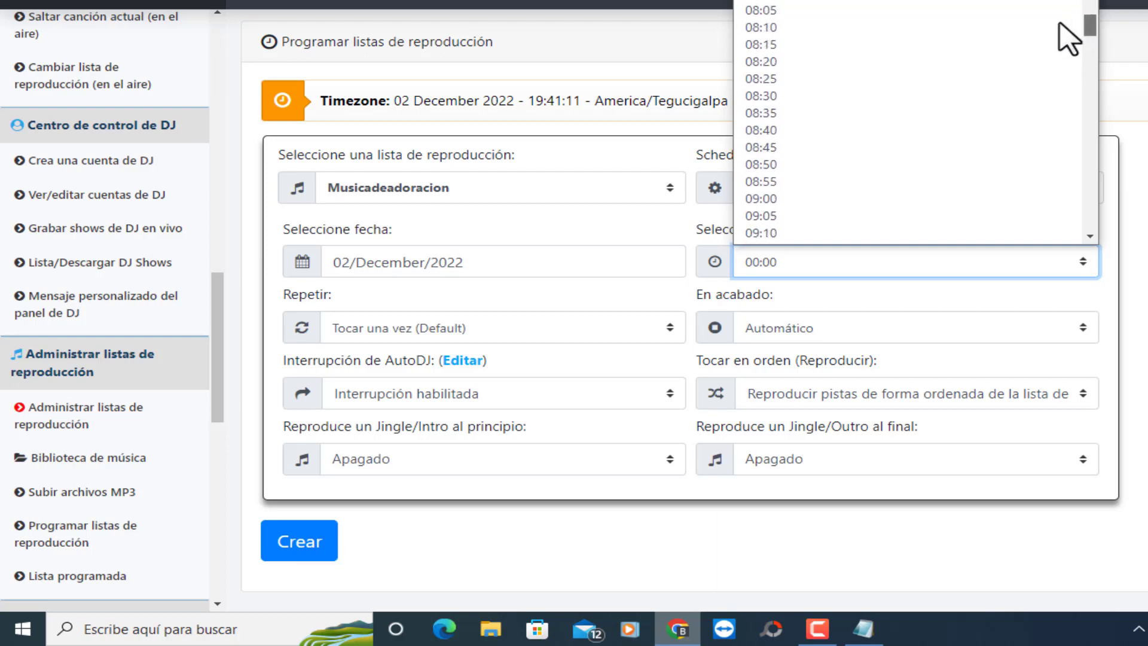
{"action": "left_click", "coordinate": [768, 11]}
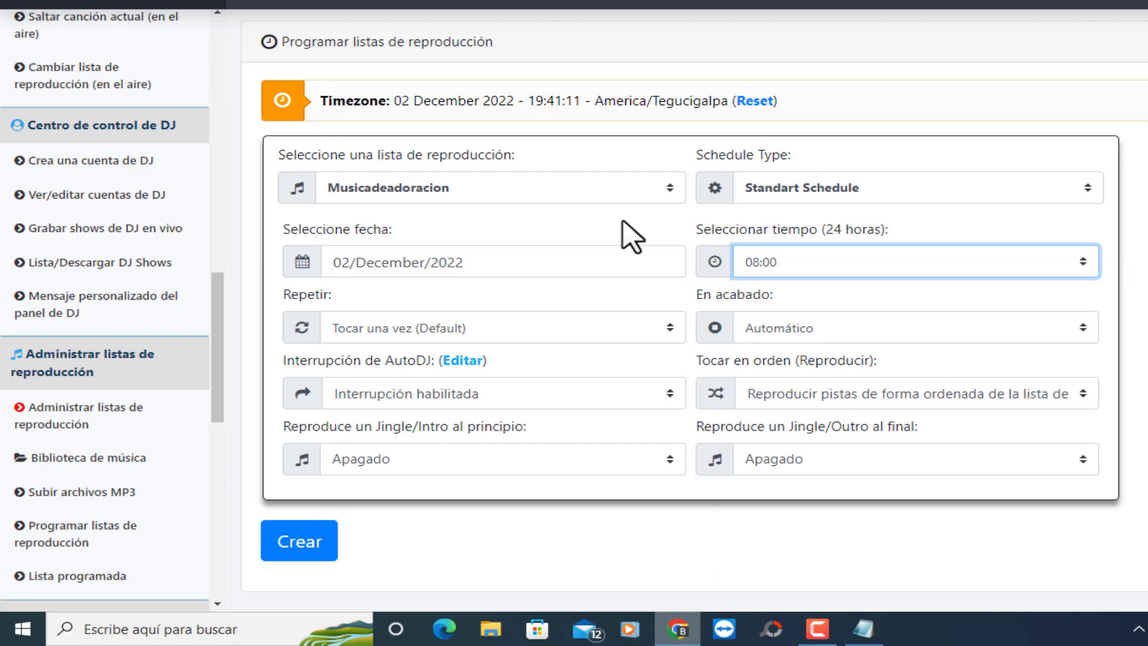
Step: Set the Musicadeadoracion schedule to repeat daily with Repite todos los días
{"action": "left_click", "coordinate": [358, 330]}
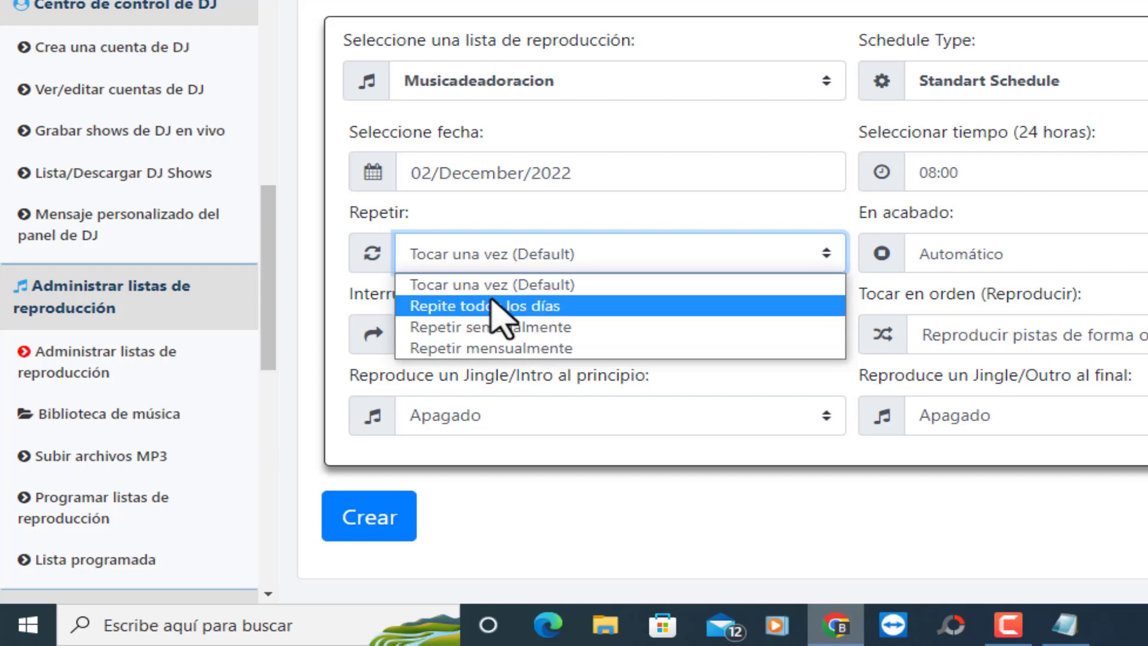
{"action": "key", "text": "Escape"}
{"action": "key", "text": "Down"}
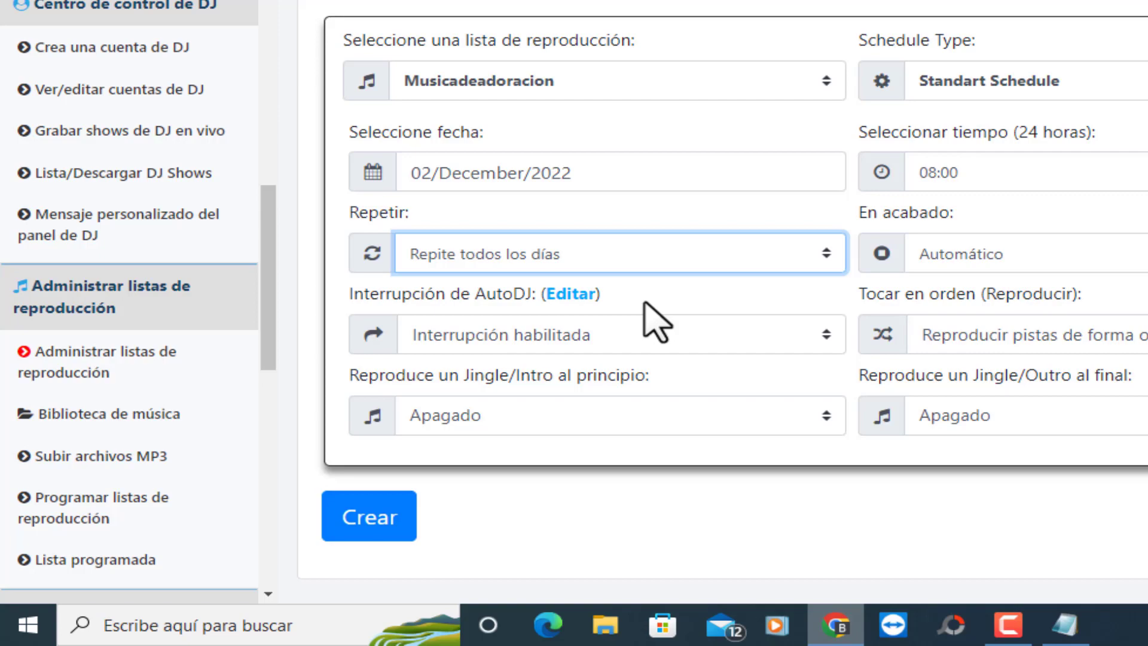
Step: Examine the available choices for AutoDJ interruption, the start and end jingles, and the finishing time of the schedule
{"action": "left_click", "coordinate": [465, 343]}
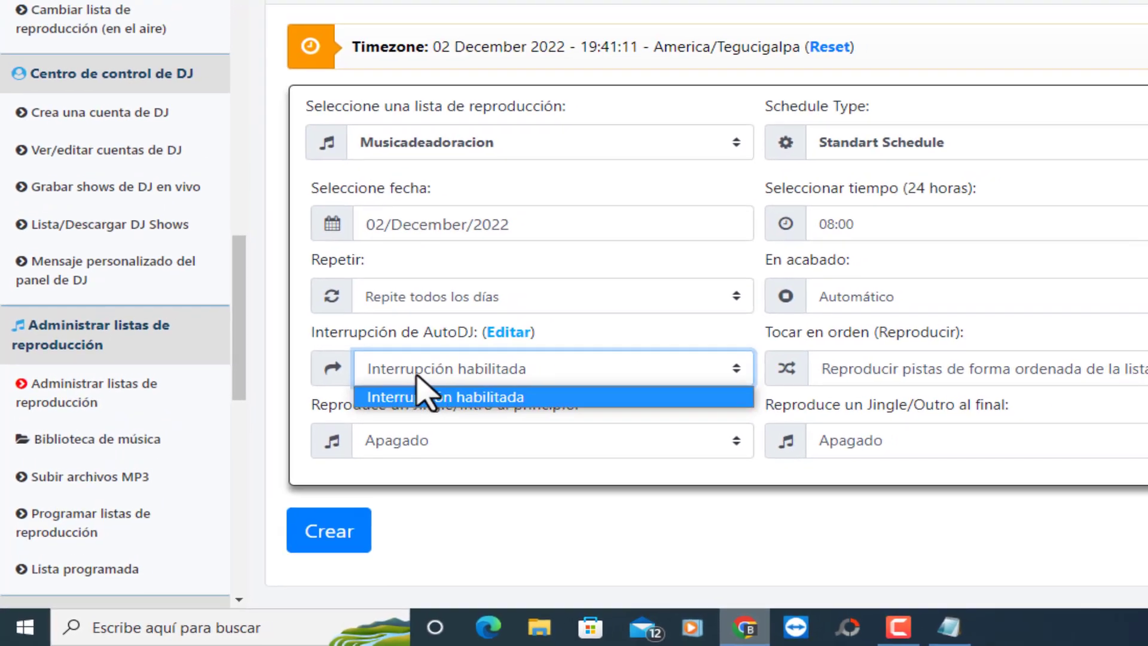
{"action": "left_click", "coordinate": [433, 368]}
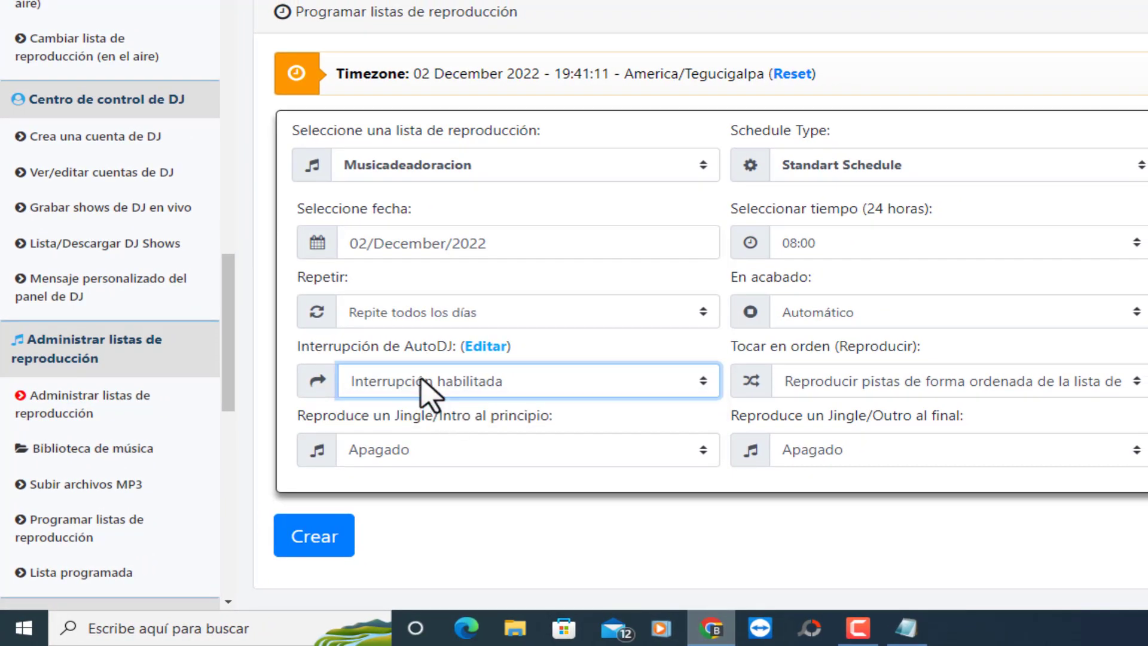
{"action": "left_click_drag", "start_coordinate": [299, 349], "coordinate": [525, 364]}
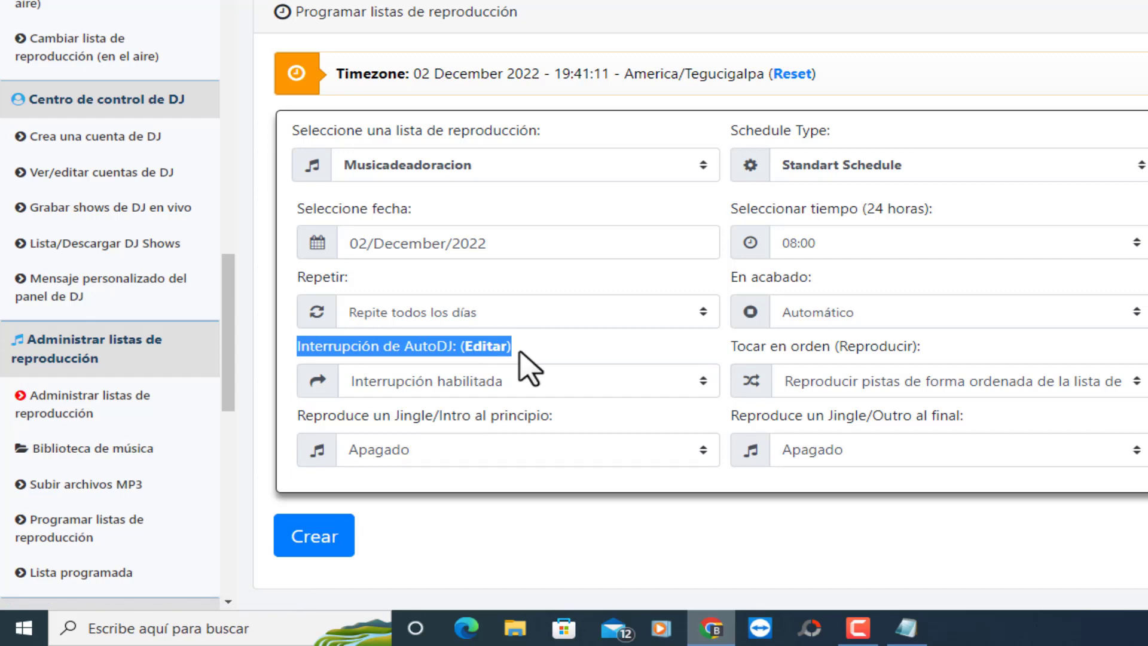
{"action": "left_click", "coordinate": [504, 390]}
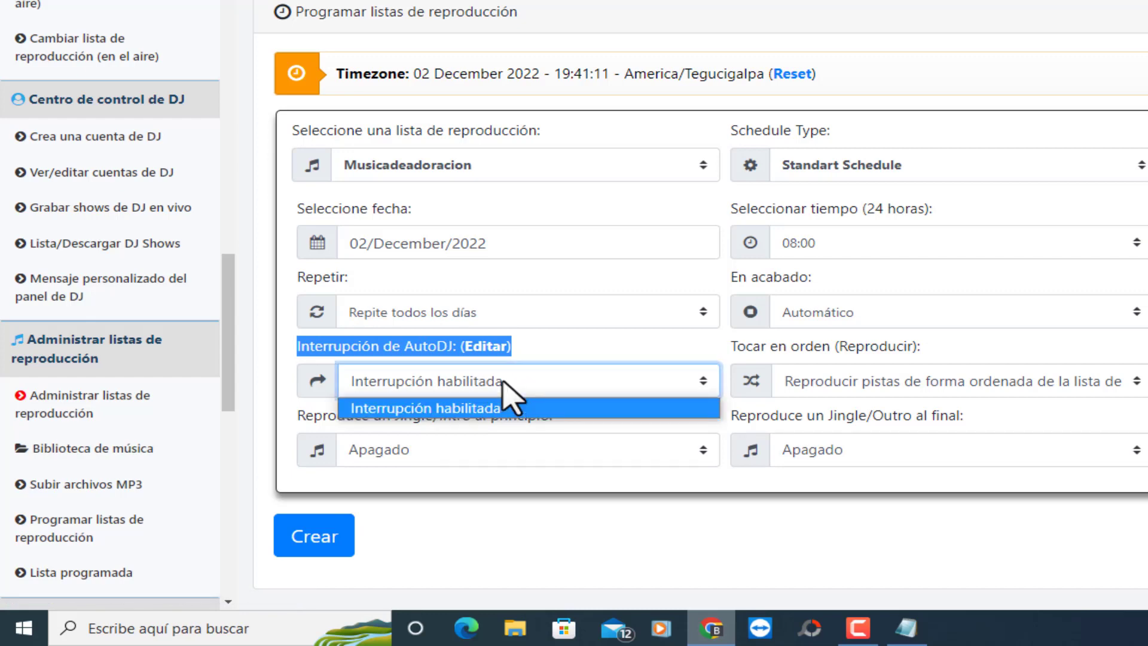
{"action": "left_click", "coordinate": [399, 457]}
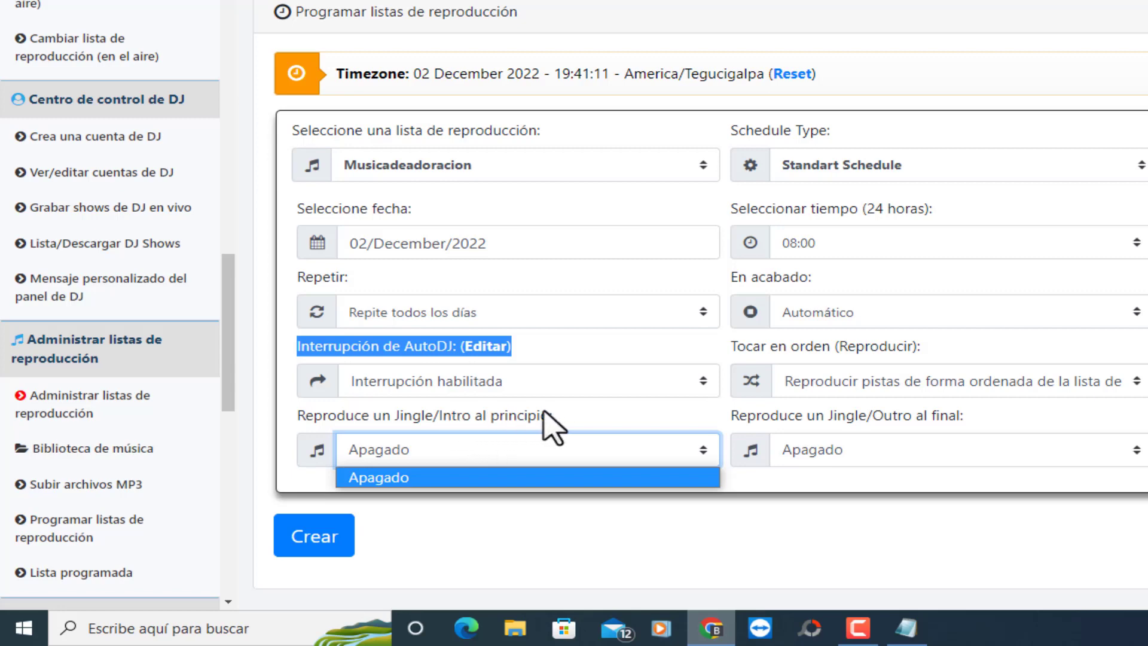
{"action": "left_click", "coordinate": [407, 520]}
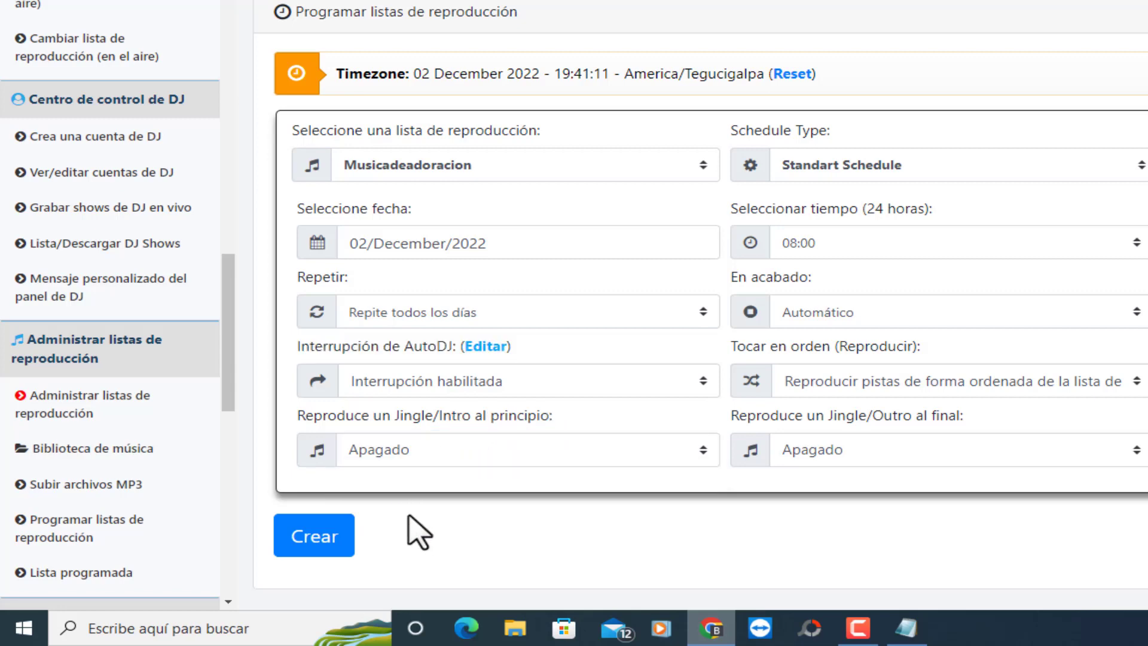
{"action": "left_click", "coordinate": [401, 456]}
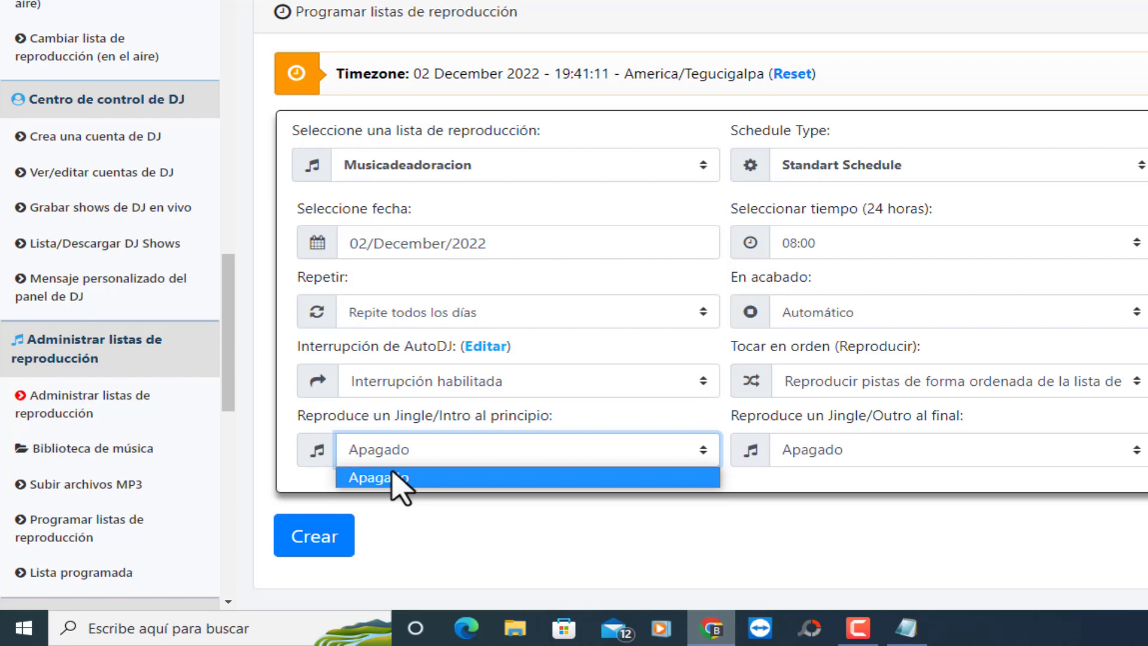
{"action": "left_click", "coordinate": [830, 452]}
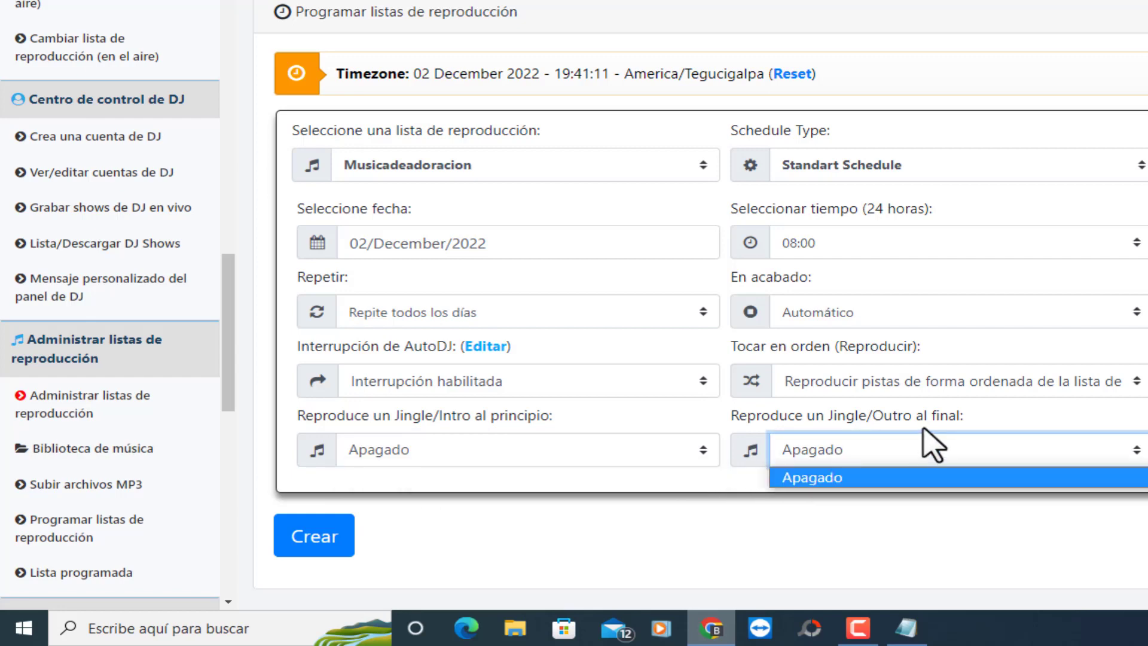
{"action": "left_click", "coordinate": [997, 425]}
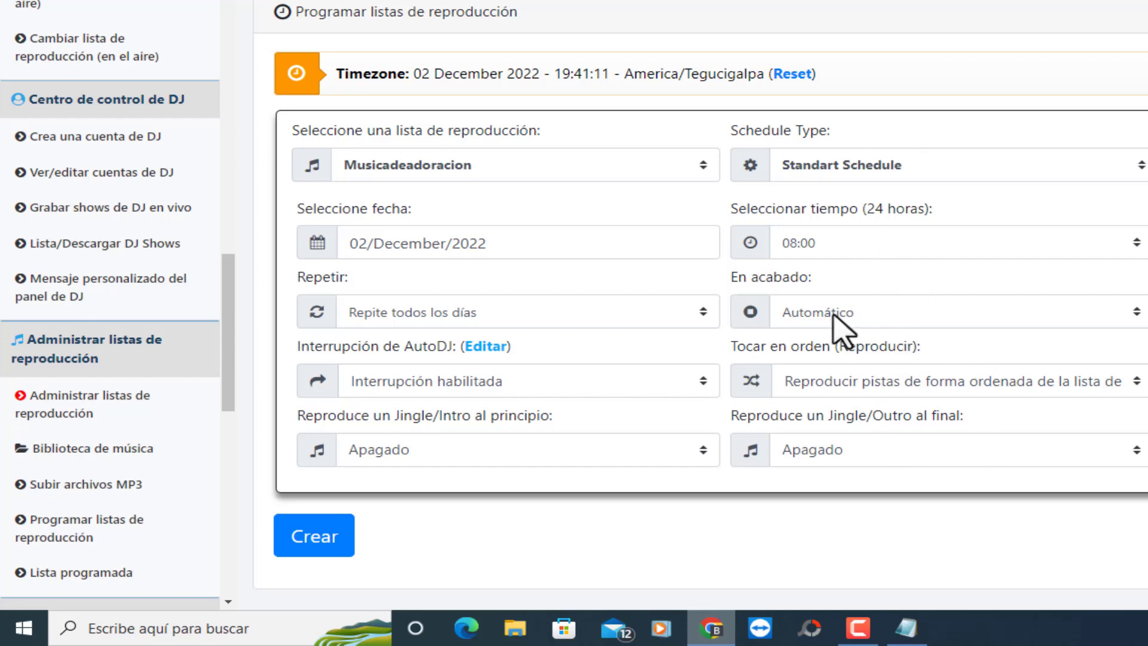
{"action": "left_click", "coordinate": [809, 316]}
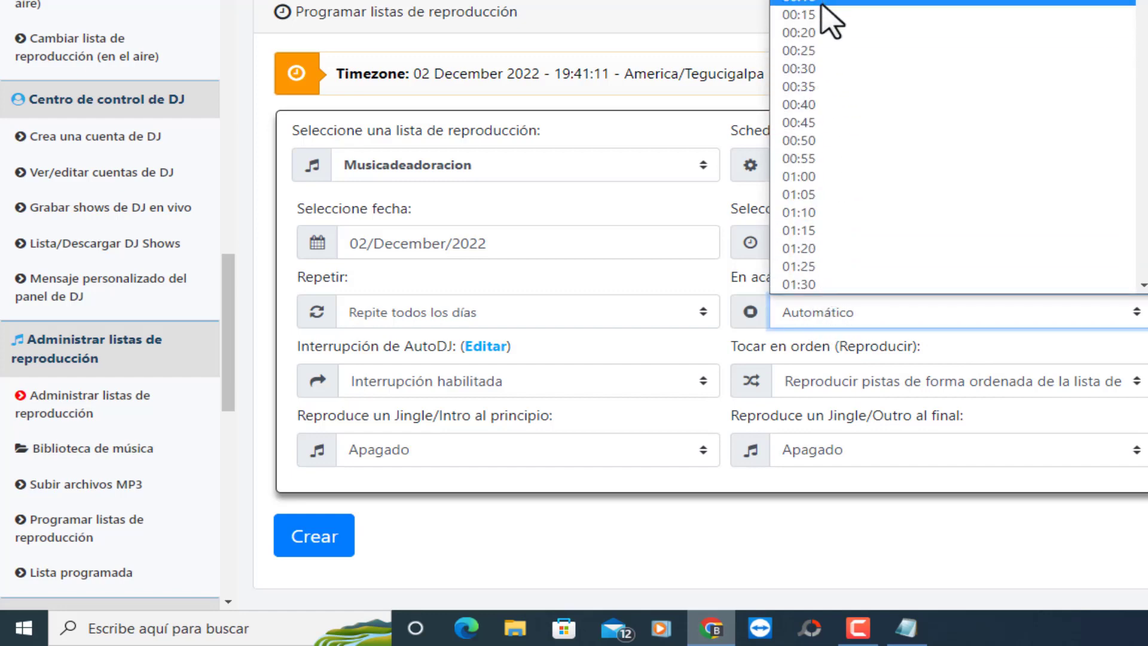
{"action": "left_click", "coordinate": [806, 322]}
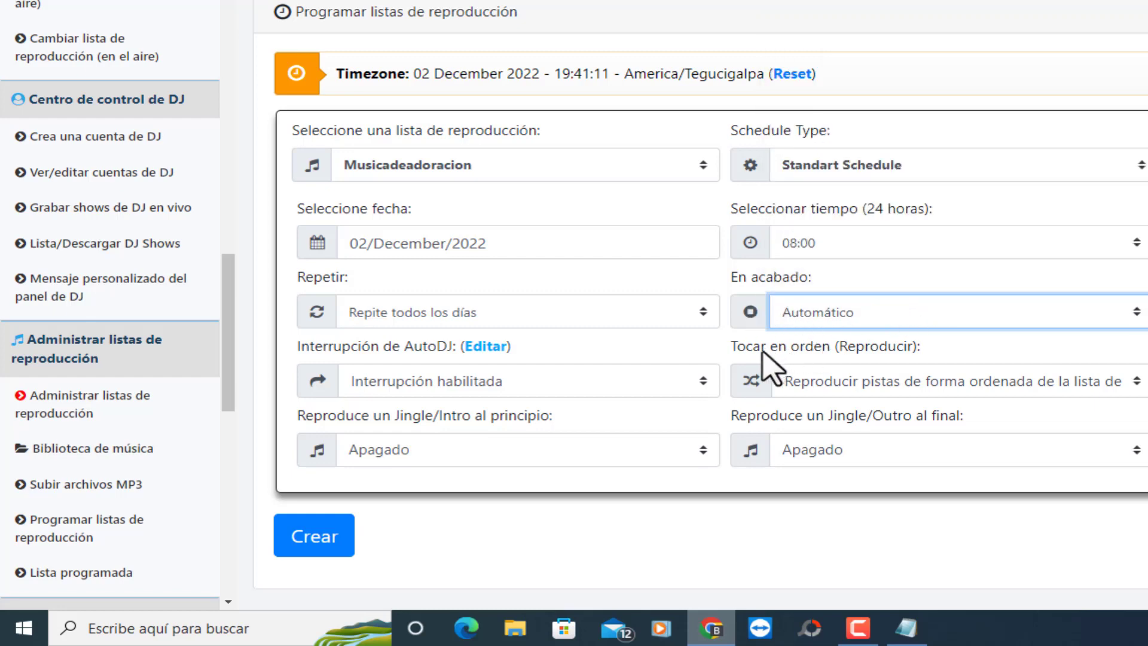
Step: Set the Musicadeadoracion tracks to play in random order from the playlist and create the schedule
{"action": "left_click", "coordinate": [866, 390]}
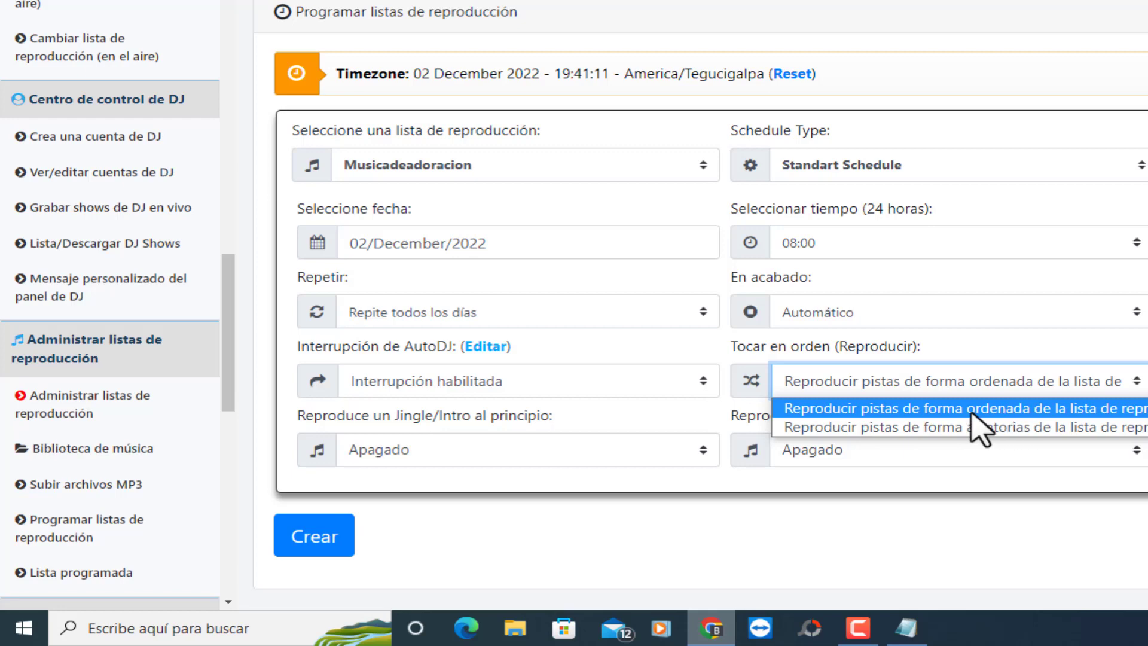
{"action": "left_click", "coordinate": [963, 427]}
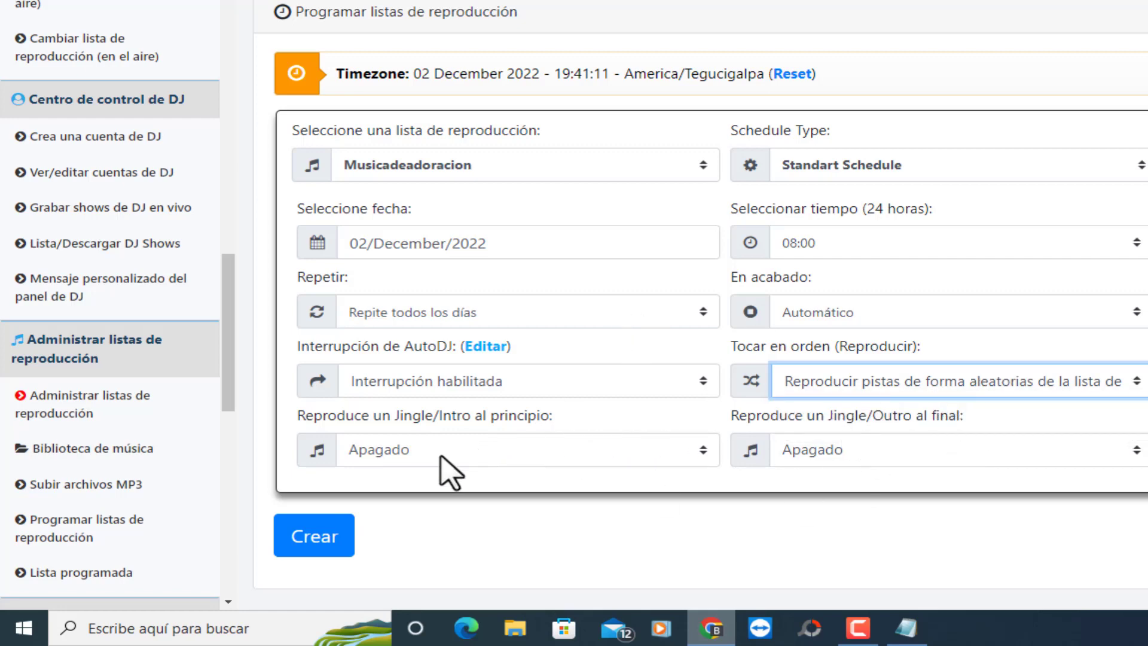
{"action": "left_click", "coordinate": [326, 538]}
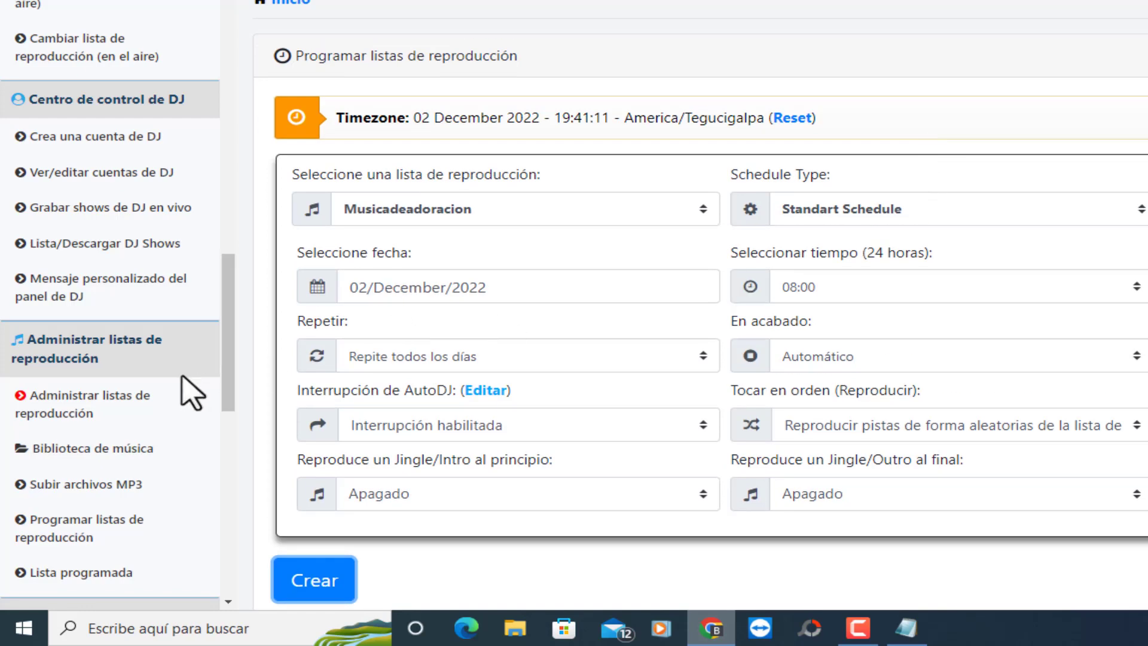
Step: Open the list of scheduled playlists and check the start time of the Musicadeadoracion event
{"action": "left_click", "coordinate": [117, 412]}
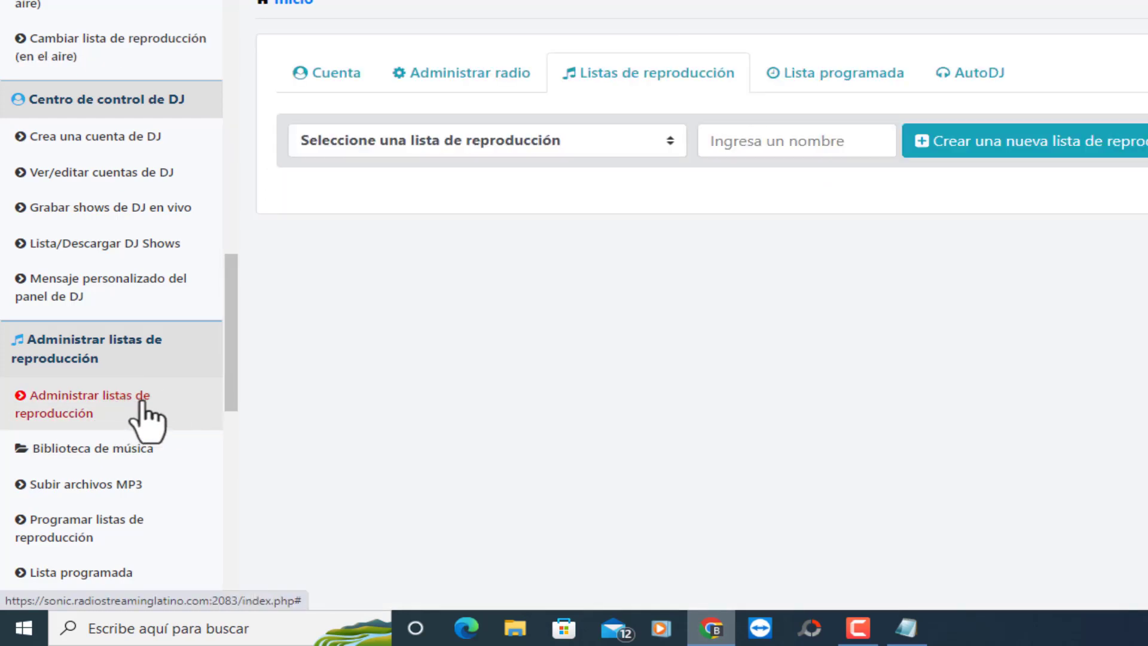
{"action": "left_click", "coordinate": [814, 83]}
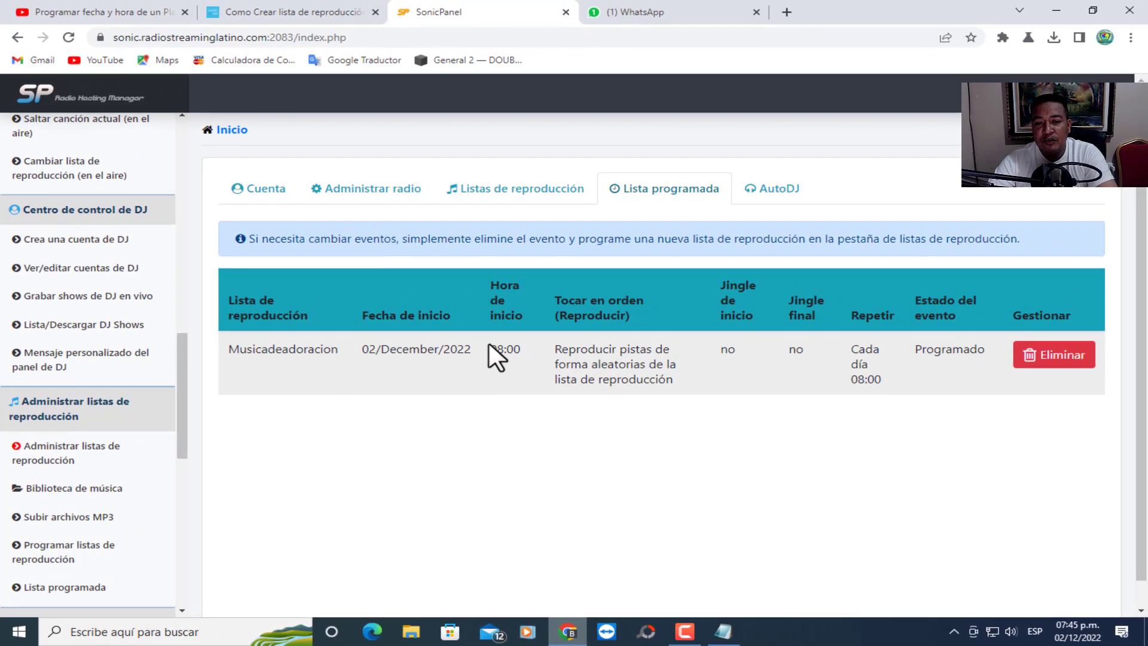
{"action": "left_click_drag", "start_coordinate": [489, 343], "coordinate": [524, 349]}
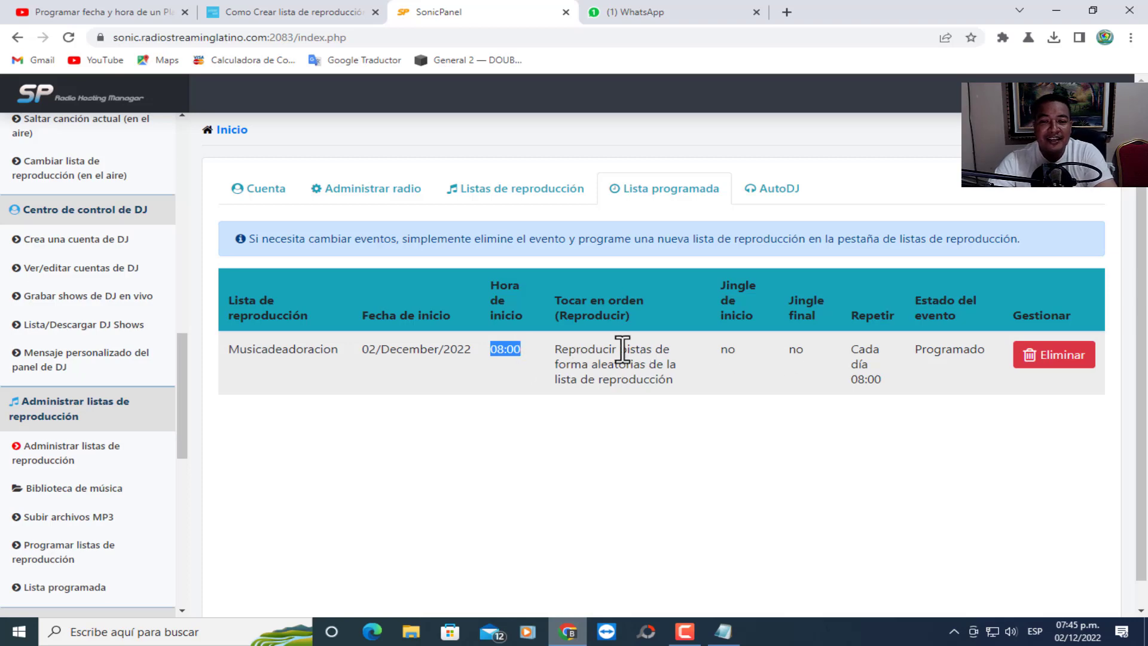
{"action": "left_click", "coordinate": [529, 351]}
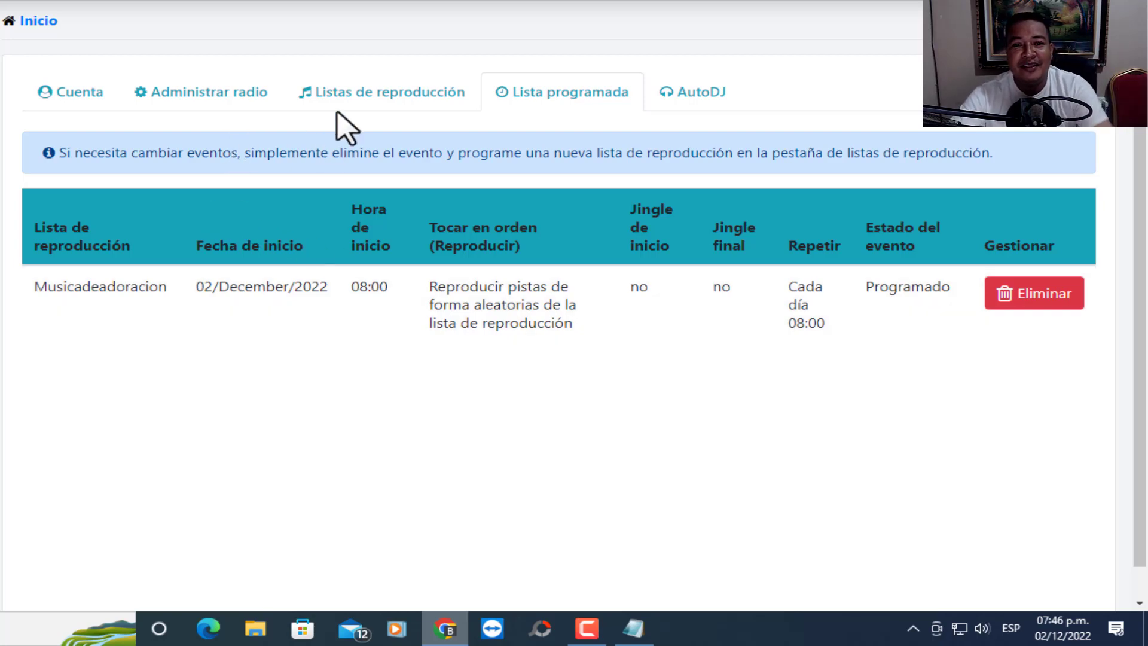
Step: Create a new playlist named Dialunes
{"action": "left_click", "coordinate": [338, 101]}
{"action": "left_click", "coordinate": [470, 160]}
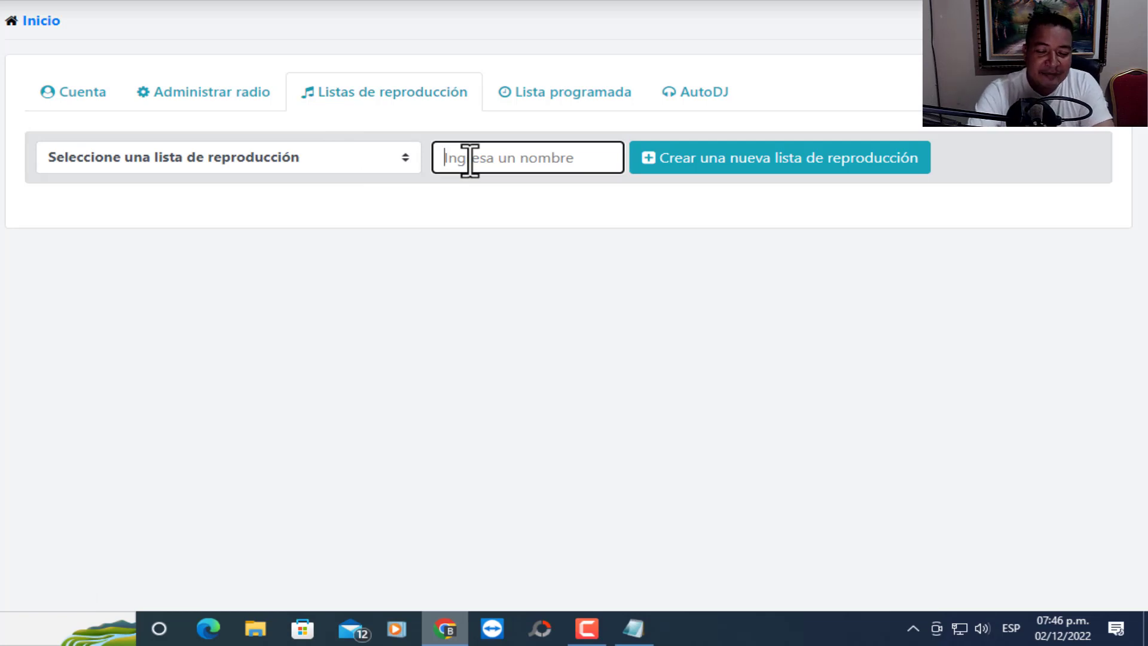
{"action": "type", "text": "Programacion1"}
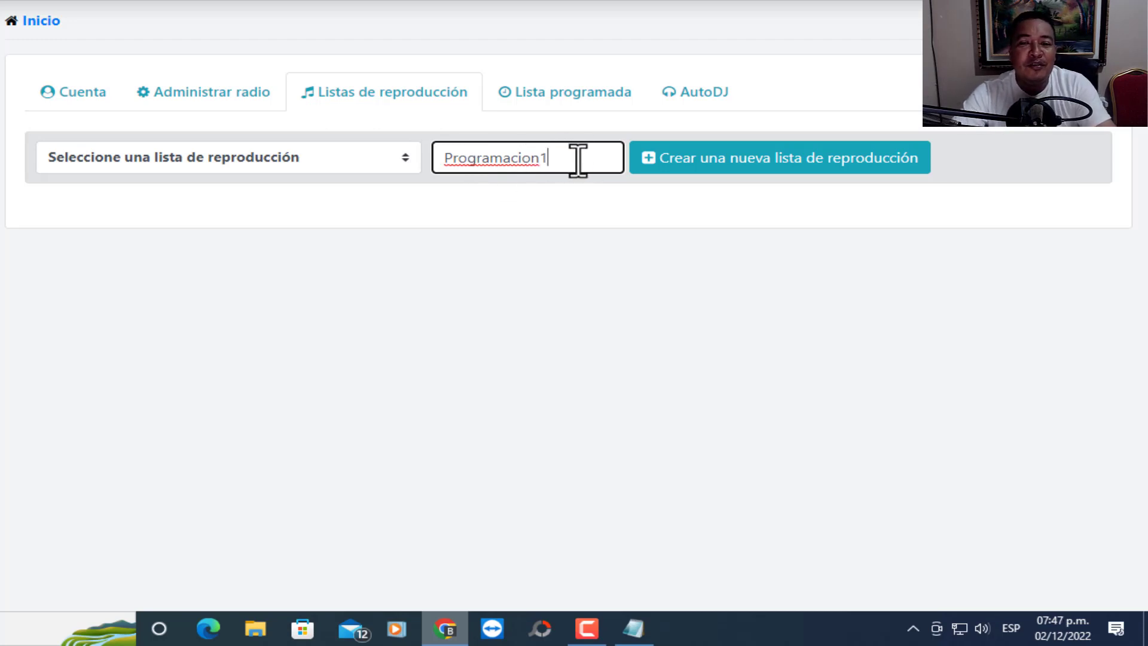
{"action": "left_click_drag", "start_coordinate": [578, 160], "coordinate": [441, 148]}
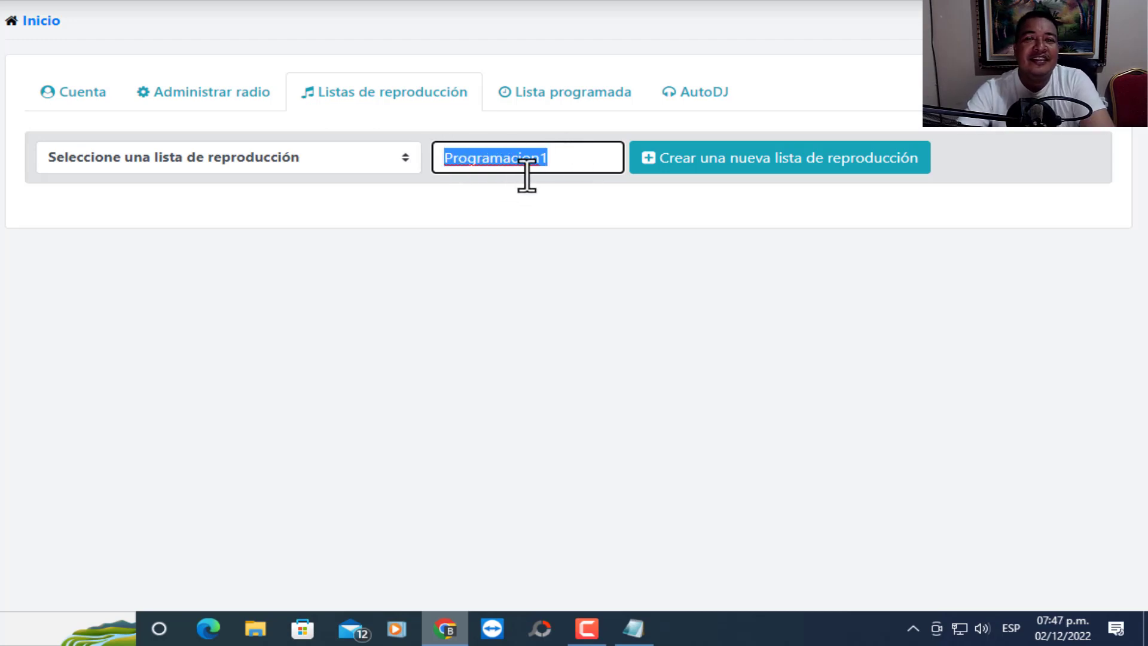
{"action": "type", "text": "Dialunes"}
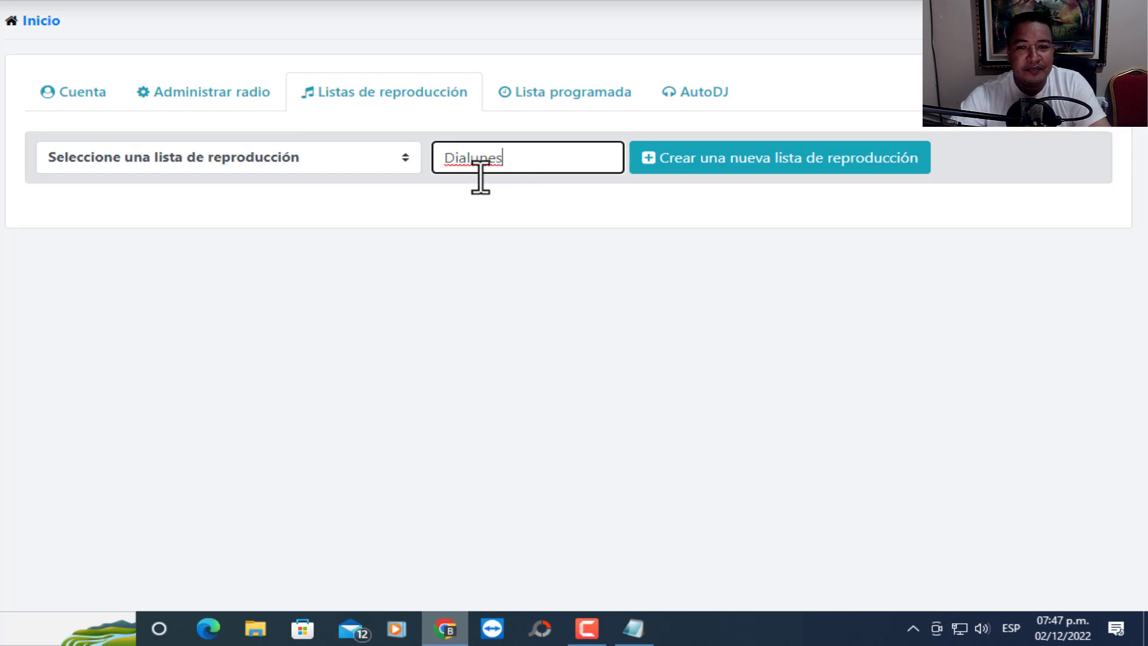
{"action": "left_click", "coordinate": [505, 192]}
{"action": "left_click", "coordinate": [661, 160]}
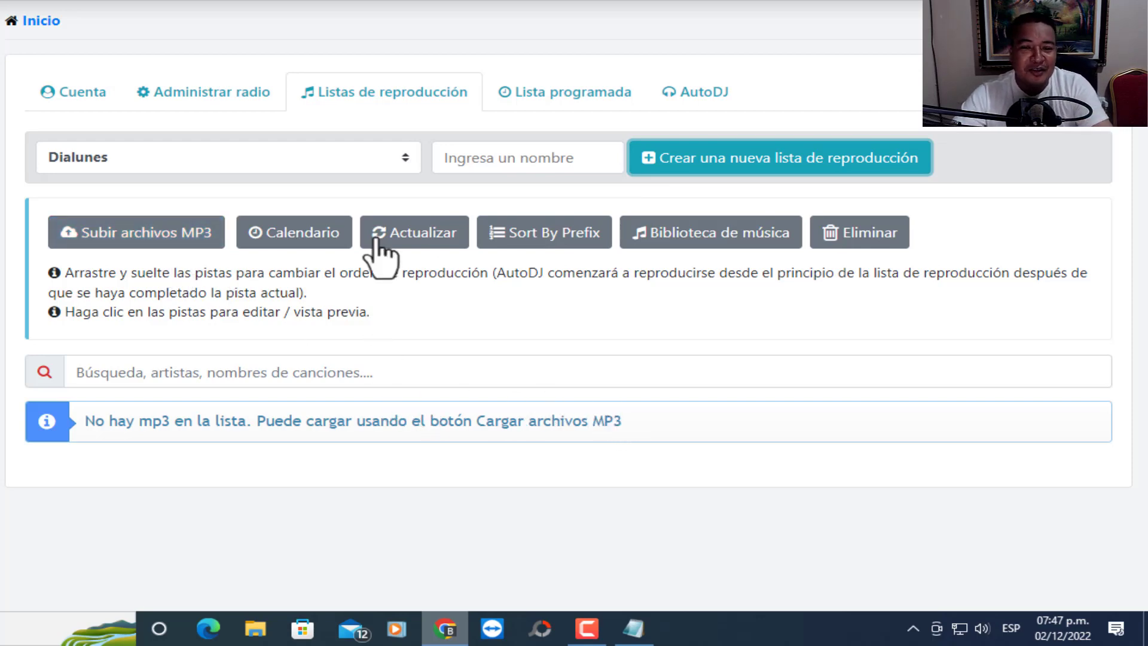
Step: Return to the scheduled playlists and review the start time of the Musicadeadoracion event
{"action": "left_click", "coordinate": [615, 97]}
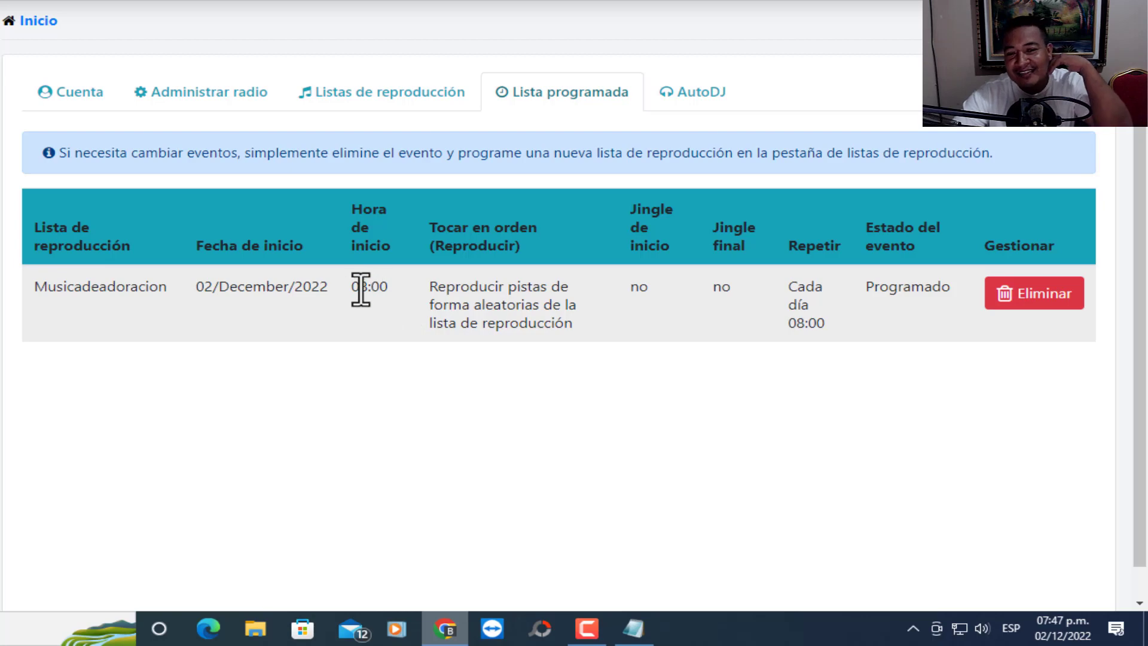
{"action": "left_click_drag", "start_coordinate": [352, 289], "coordinate": [390, 290]}
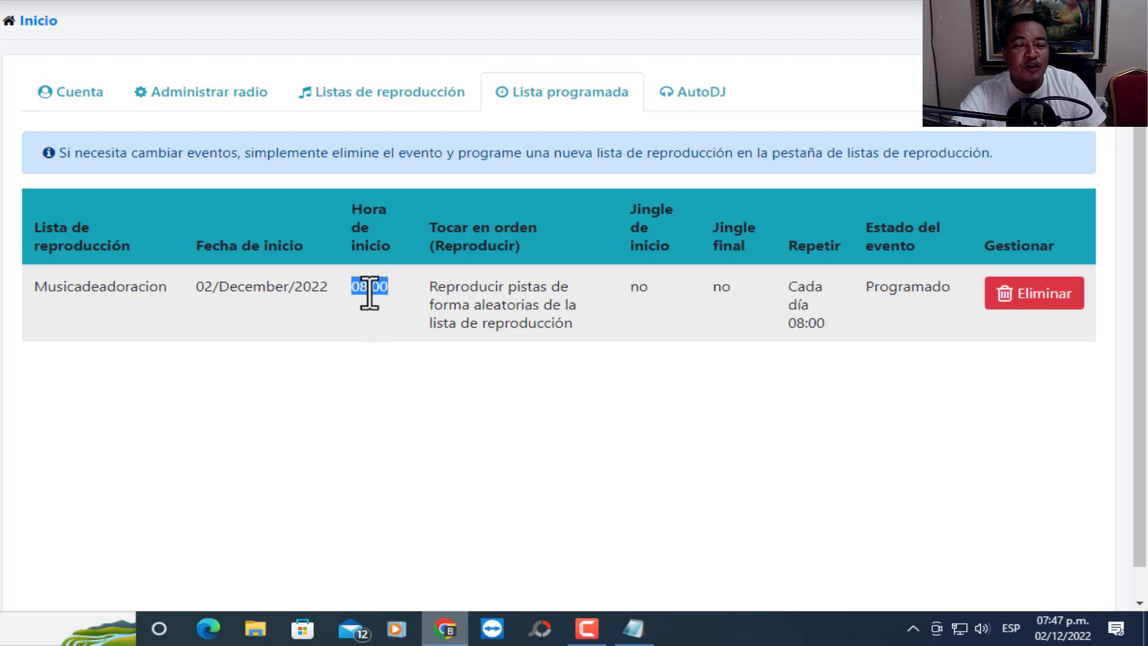
{"action": "left_click", "coordinate": [370, 293]}
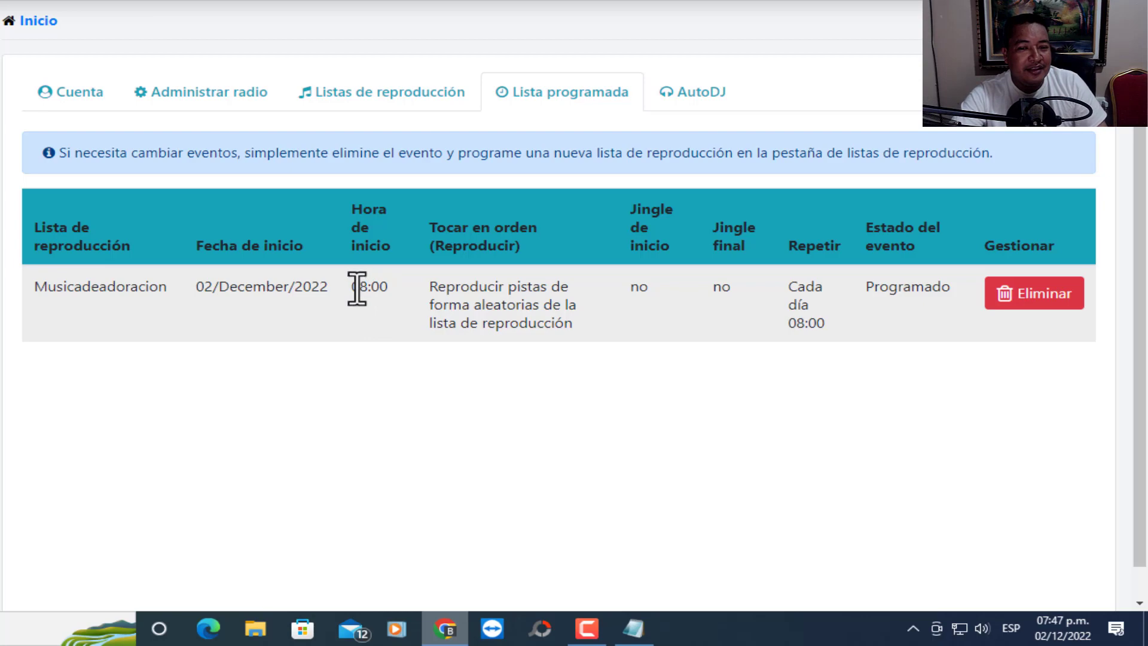
{"action": "left_click_drag", "start_coordinate": [352, 289], "coordinate": [389, 289]}
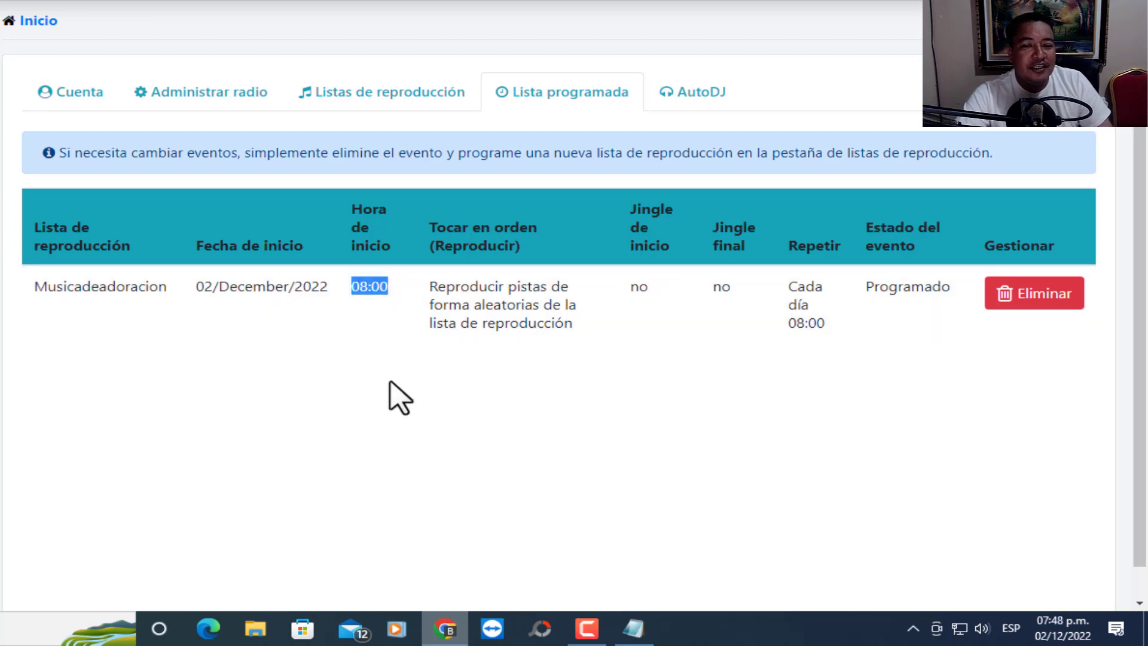
{"action": "left_click", "coordinate": [389, 384]}
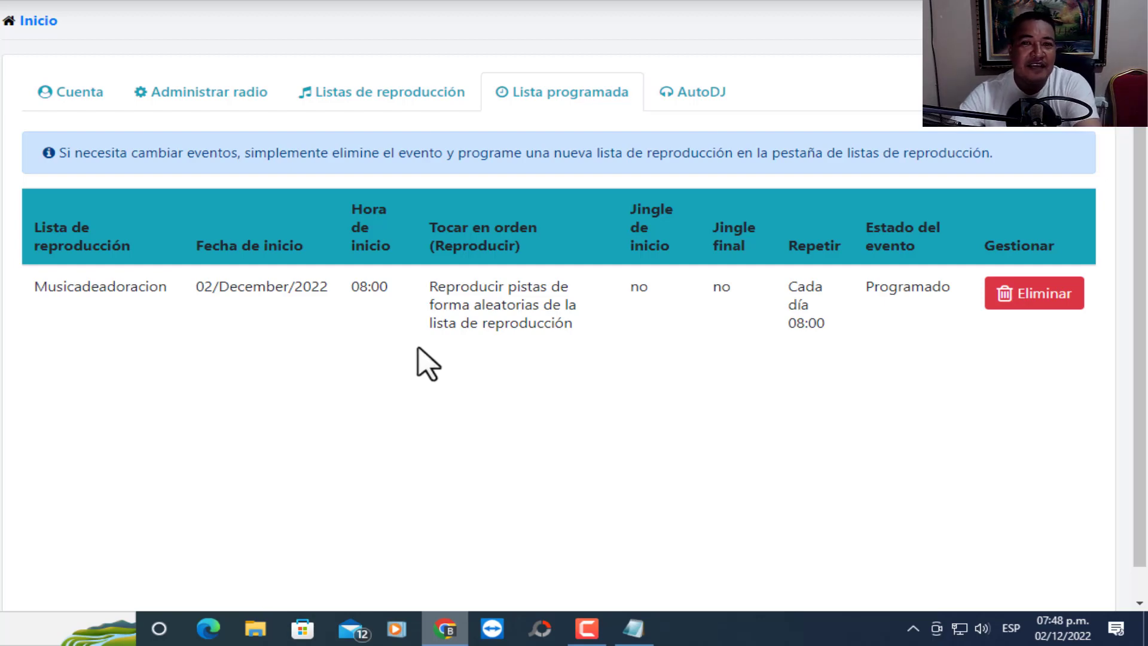
Step: Open the playlist scheduling form from the Dialunes playlist, choose Dialunes and set its schedule type to Standart Schedule
{"action": "left_click", "coordinate": [352, 93]}
{"action": "left_click", "coordinate": [338, 159]}
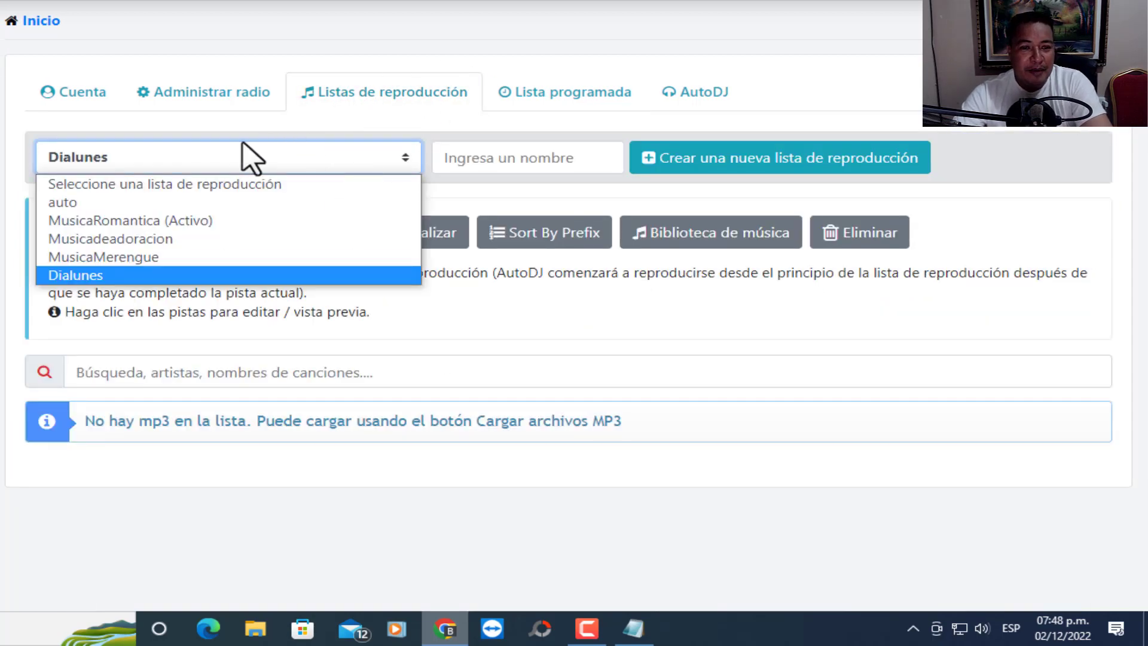
{"action": "left_click", "coordinate": [179, 156]}
{"action": "left_click", "coordinate": [255, 235]}
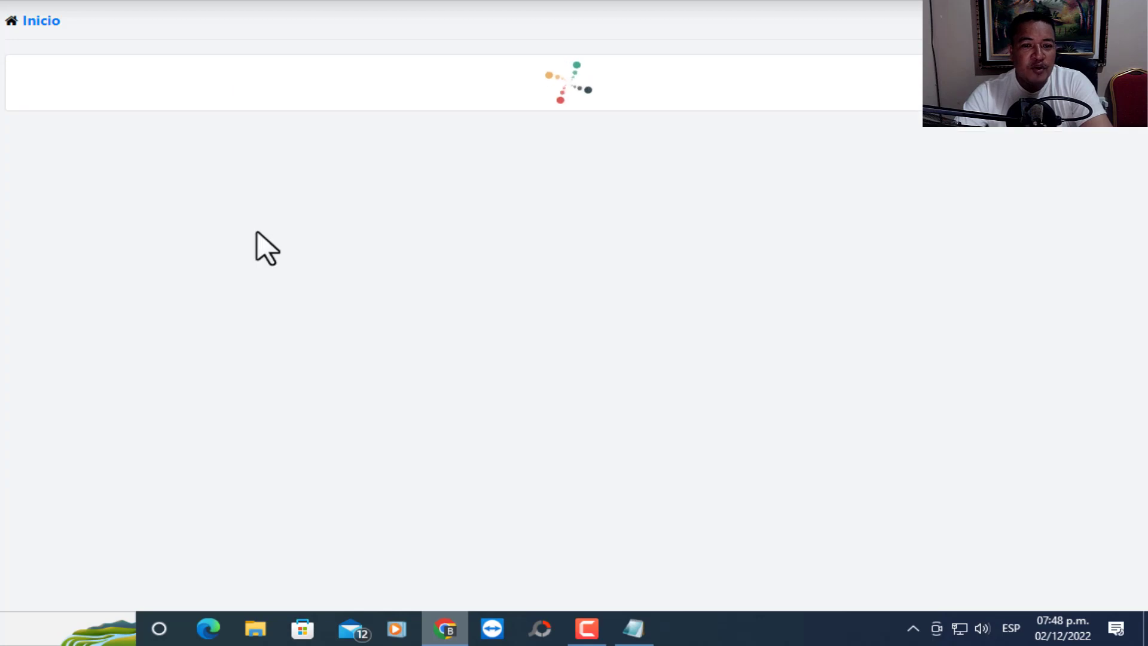
{"action": "left_click", "coordinate": [122, 230]}
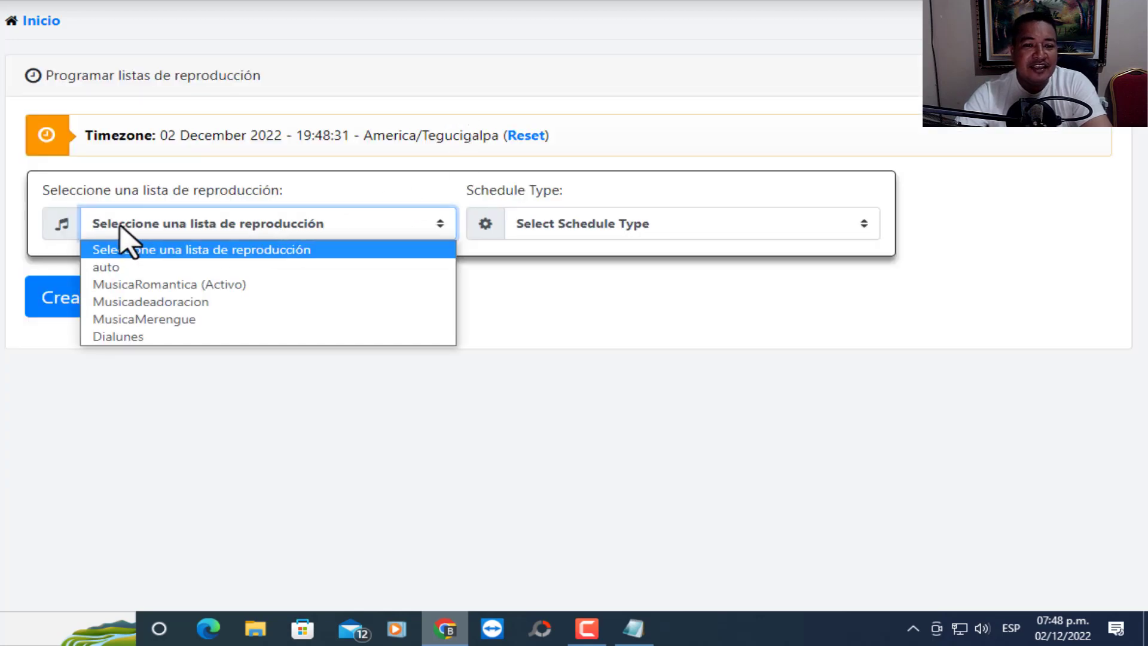
{"action": "left_click", "coordinate": [122, 338]}
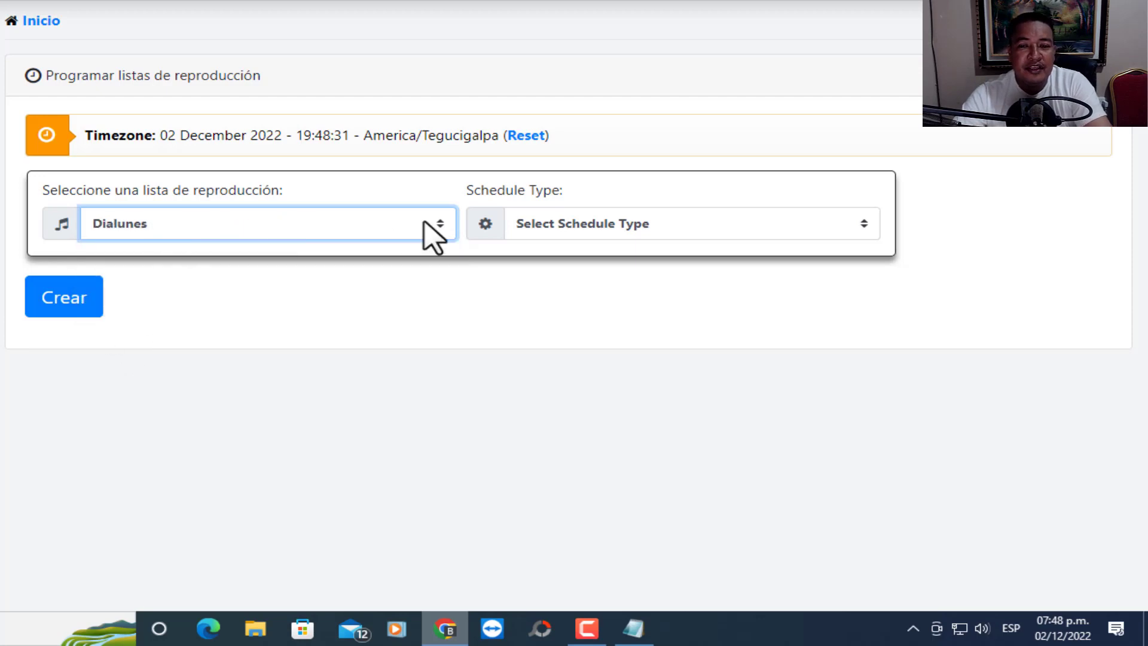
{"action": "left_click", "coordinate": [556, 227]}
{"action": "left_click", "coordinate": [553, 268]}
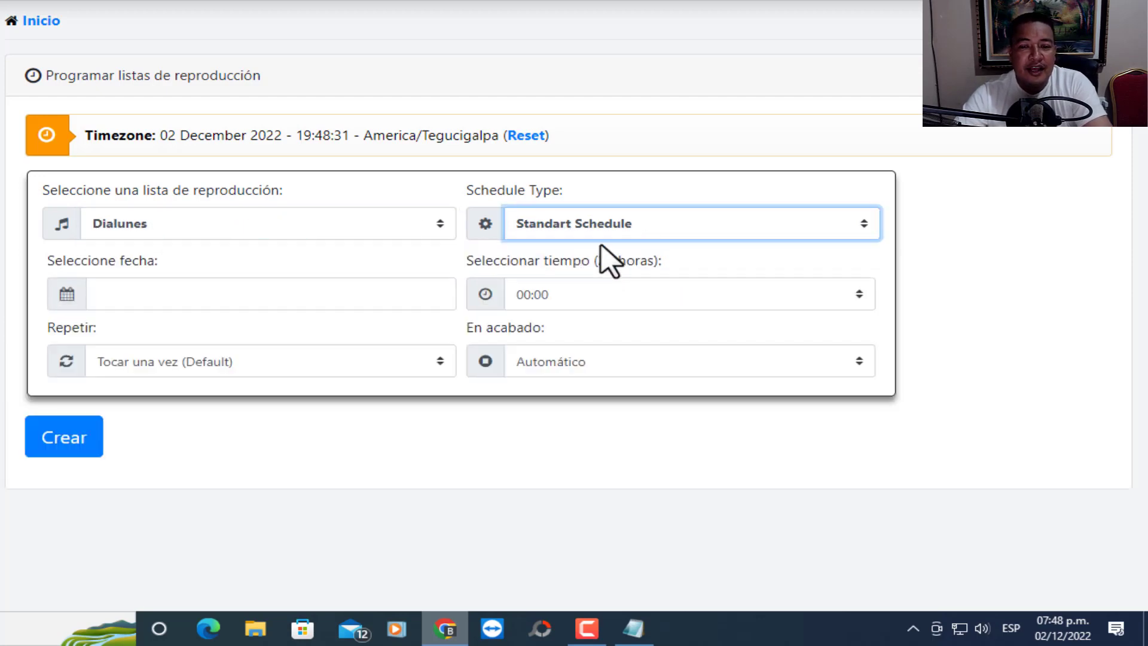
Step: Set the Dialunes schedule's date to 02/December/2022 and its start time to 09:00
{"action": "left_click", "coordinate": [139, 301]}
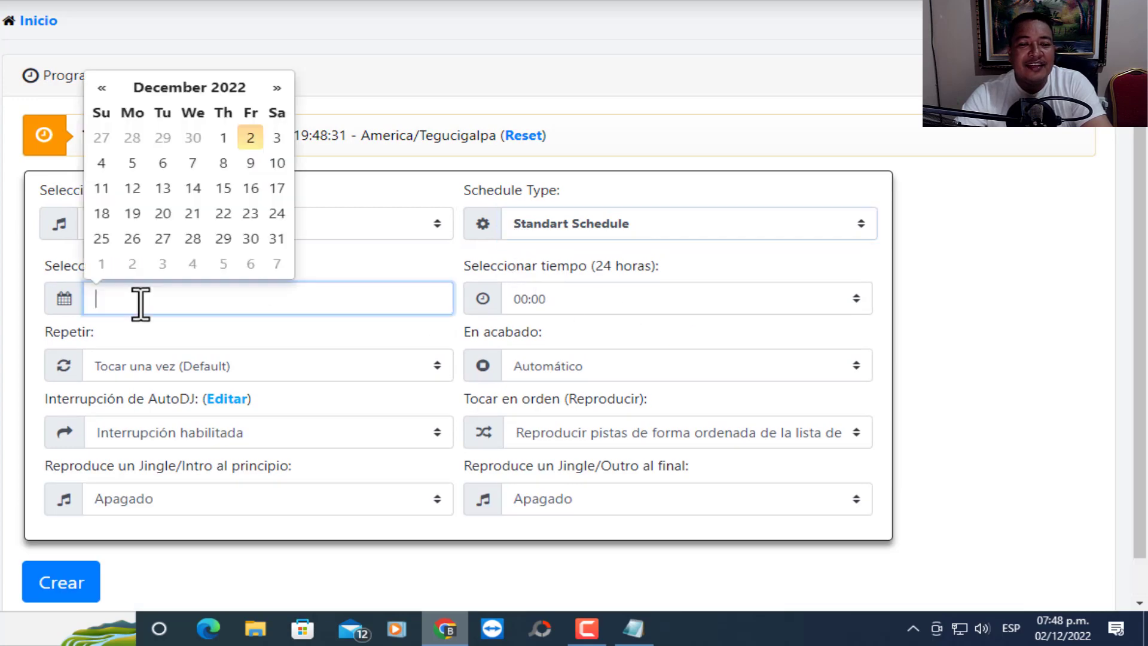
{"action": "left_click", "coordinate": [252, 137]}
{"action": "left_click", "coordinate": [575, 304]}
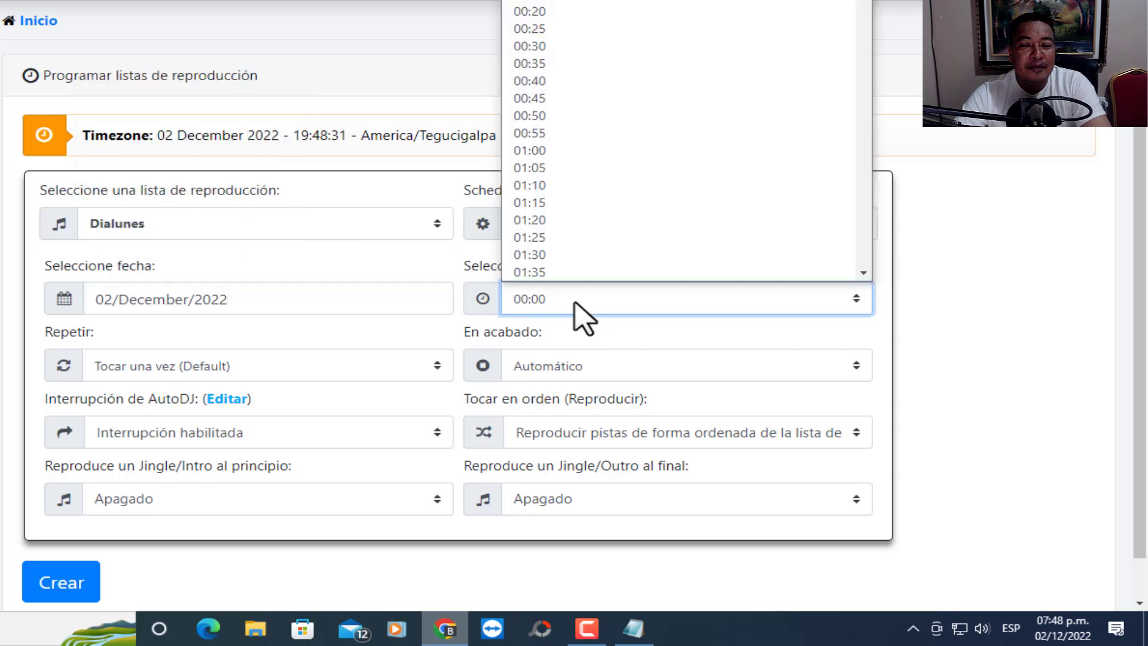
{"action": "scroll", "coordinate": [653, 103], "scroll_direction": "down", "scroll_amount": 2}
{"action": "scroll", "coordinate": [663, 105], "scroll_direction": "up", "scroll_amount": 2}
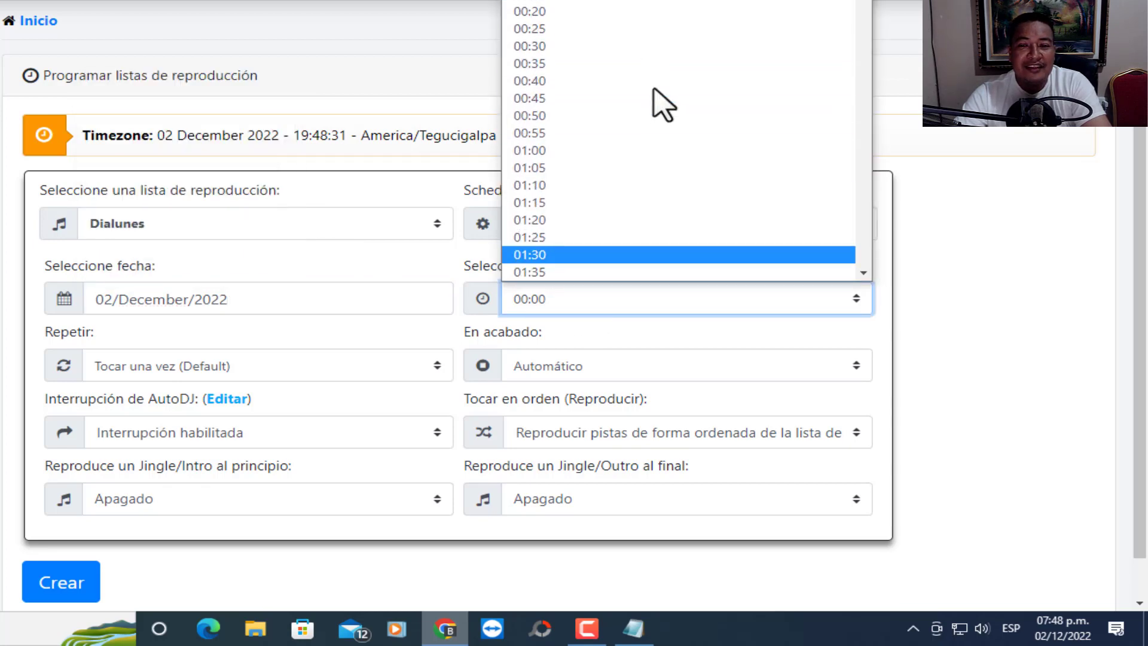
{"action": "scroll", "coordinate": [664, 105], "scroll_direction": "down", "scroll_amount": 20}
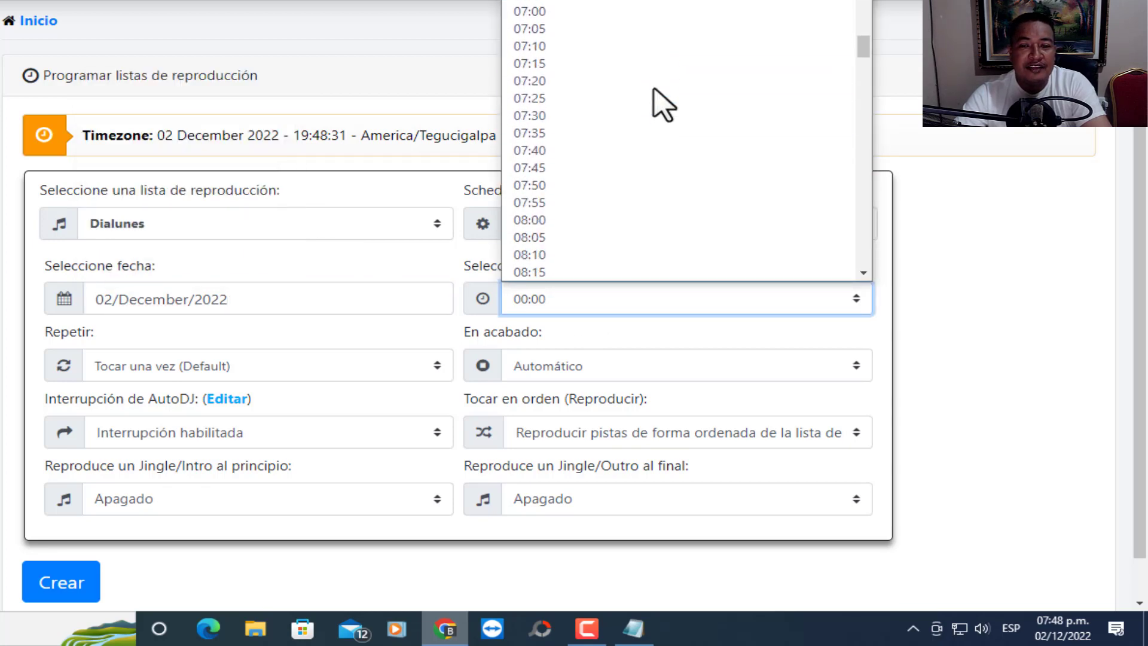
{"action": "scroll", "coordinate": [663, 105], "scroll_direction": "down", "scroll_amount": 8}
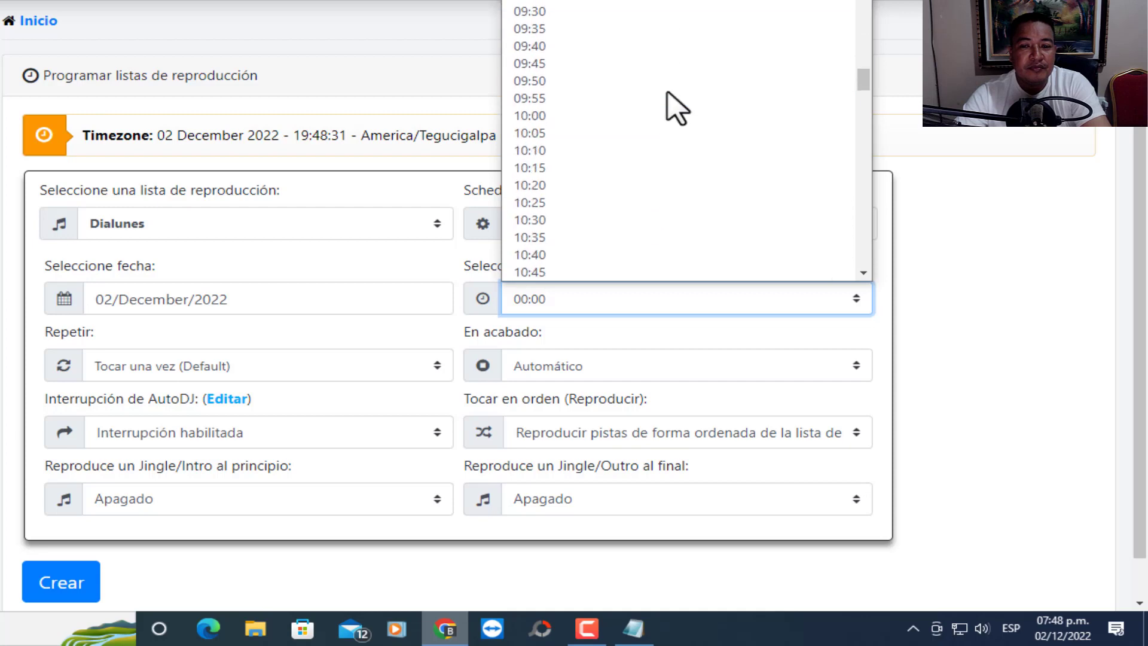
{"action": "scroll", "coordinate": [677, 107], "scroll_direction": "up", "scroll_amount": 3}
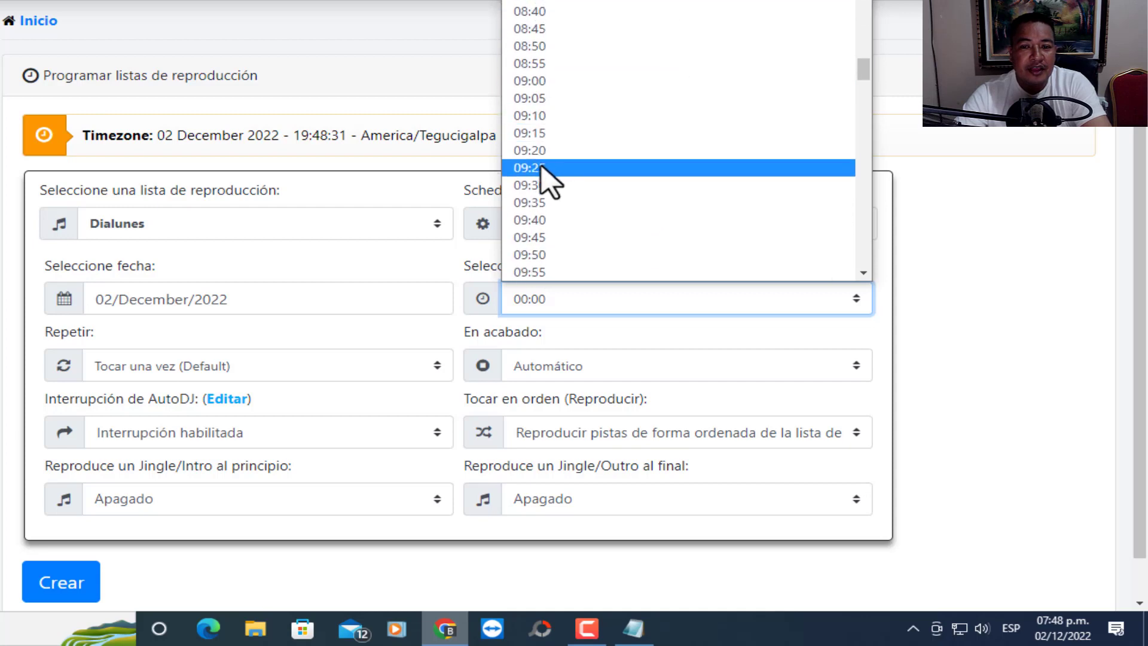
{"action": "left_click_drag", "start_coordinate": [865, 79], "coordinate": [864, 77]}
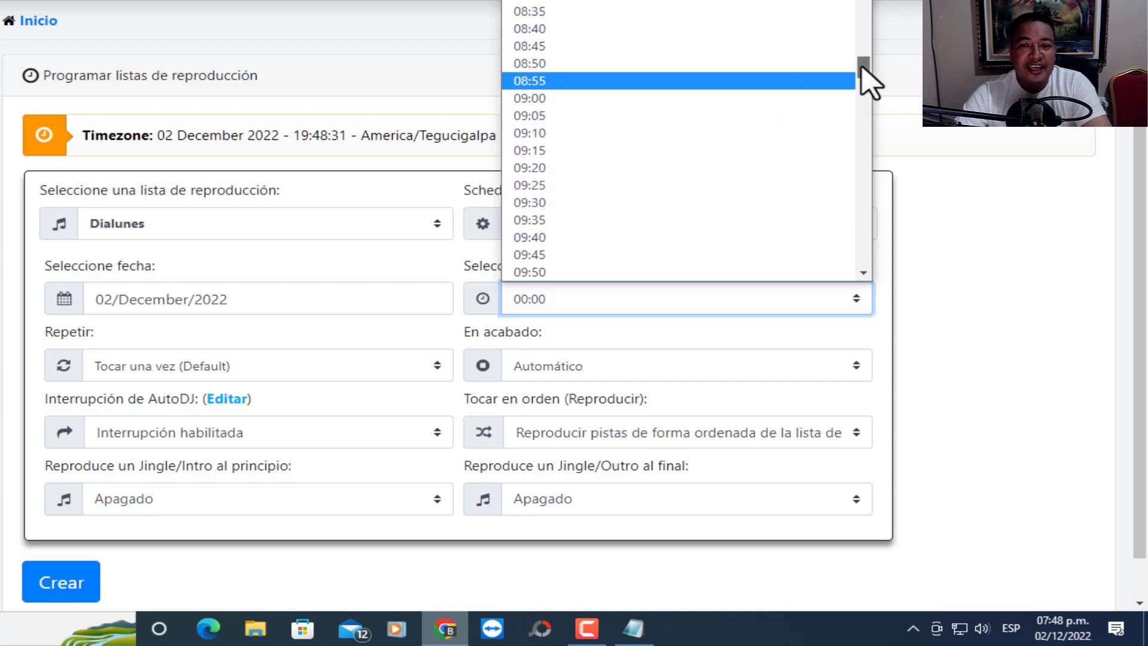
{"action": "left_click", "coordinate": [539, 98]}
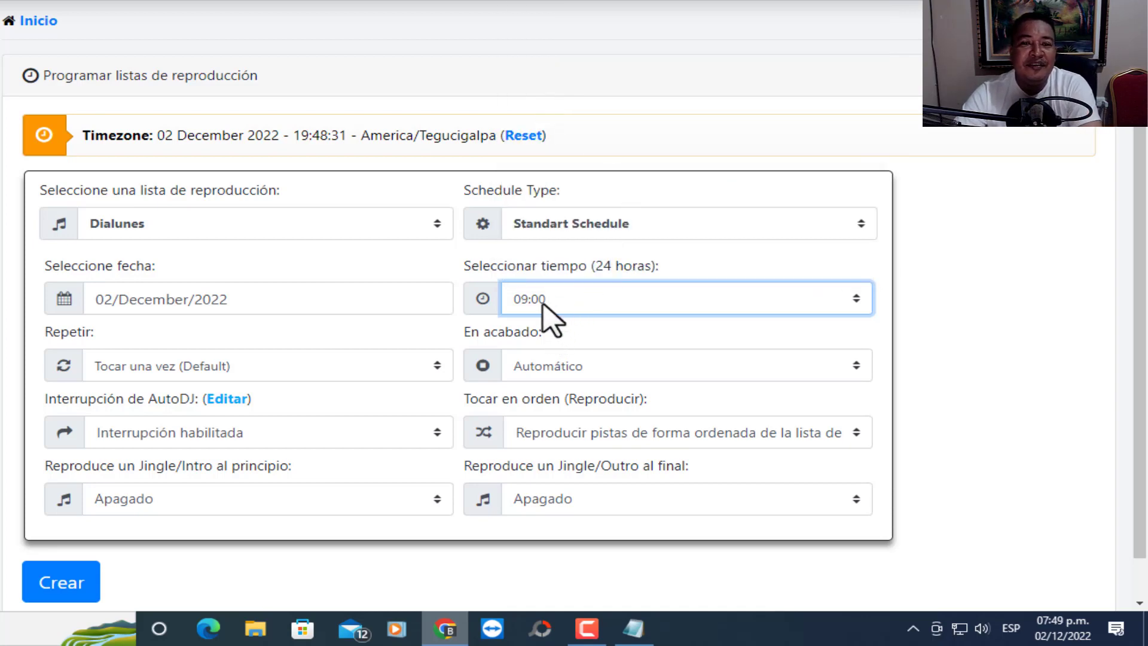
Step: Set the Dialunes schedule to Repite todos los días and try to create the scheduled event
{"action": "scroll", "coordinate": [195, 317], "scroll_direction": "down", "scroll_amount": 1}
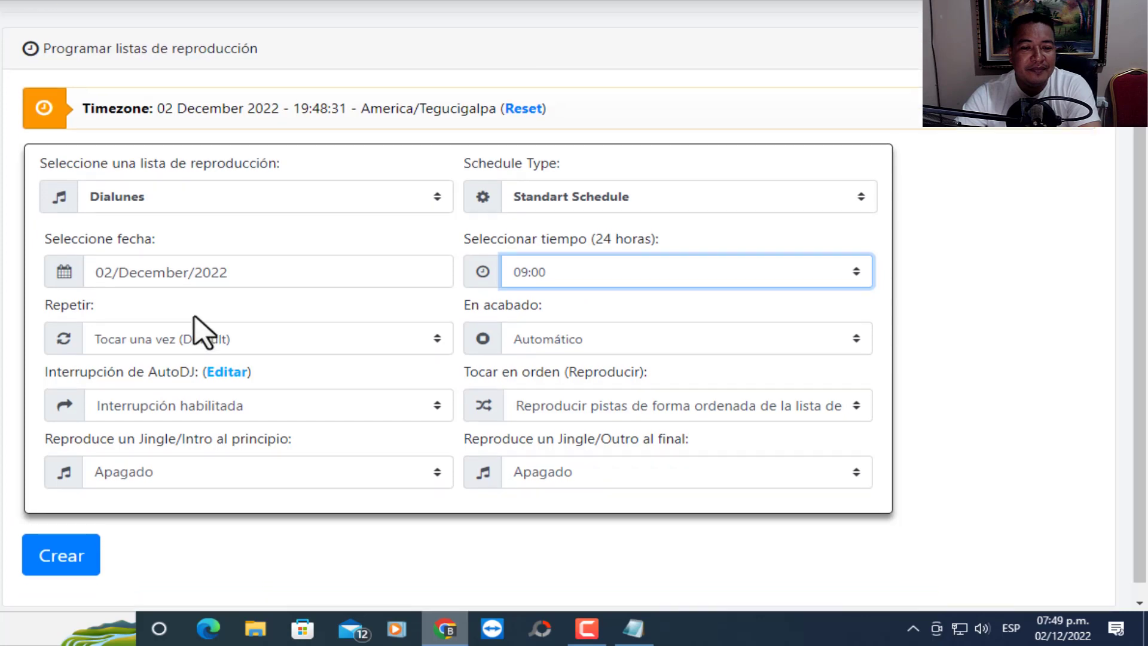
{"action": "left_click", "coordinate": [187, 335]}
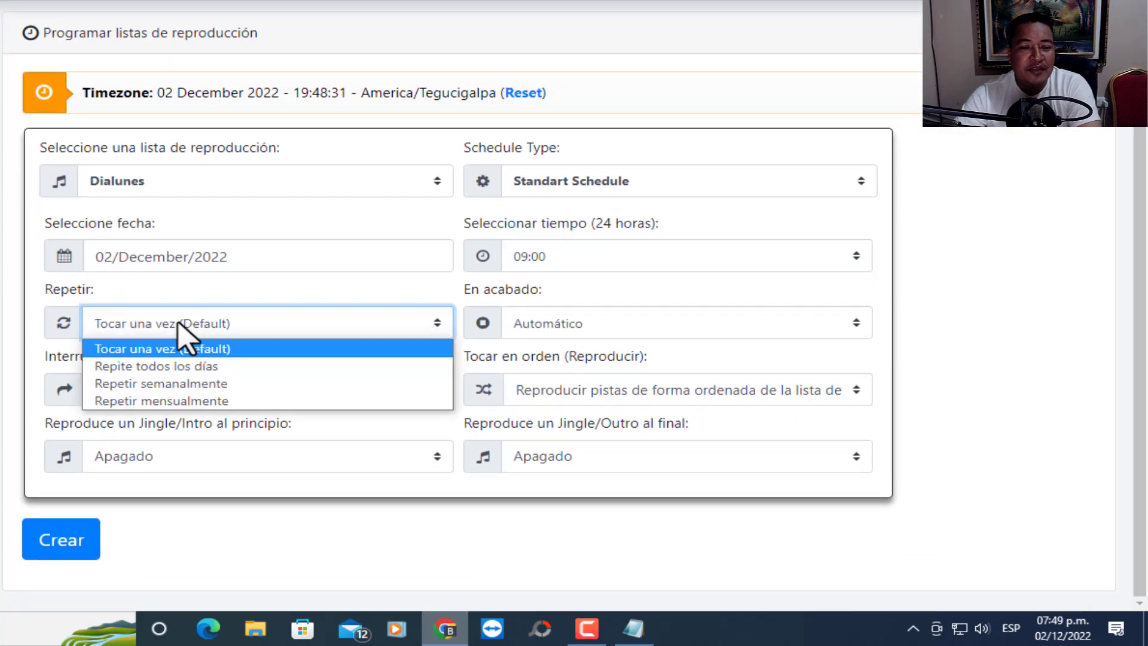
{"action": "left_click", "coordinate": [158, 352]}
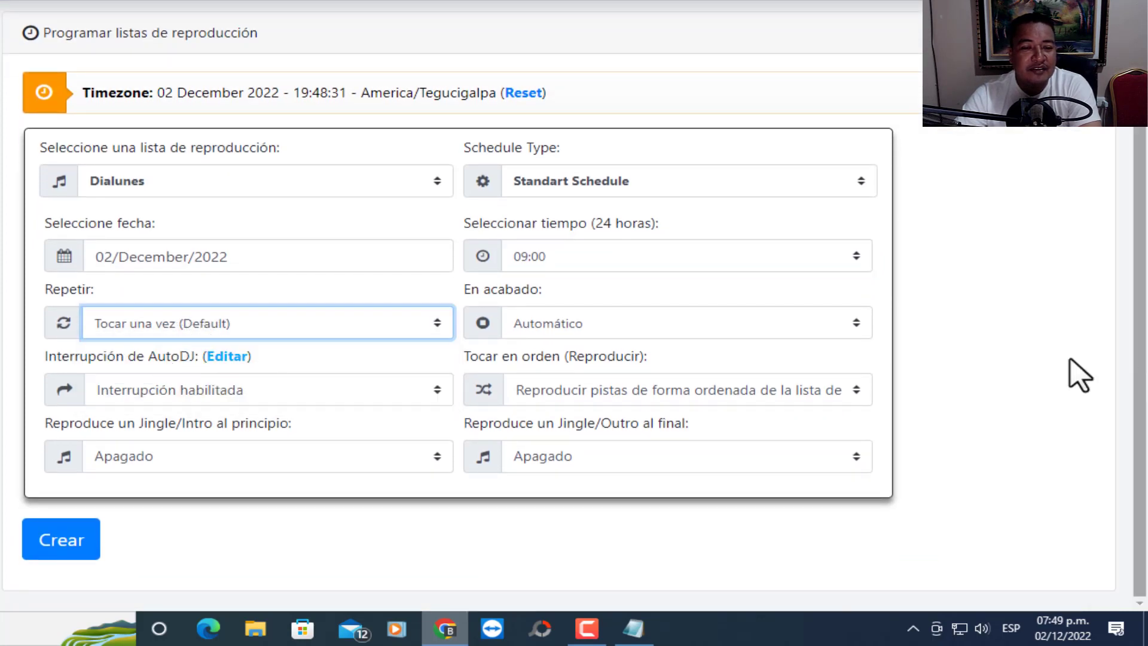
{"action": "left_click", "coordinate": [312, 336]}
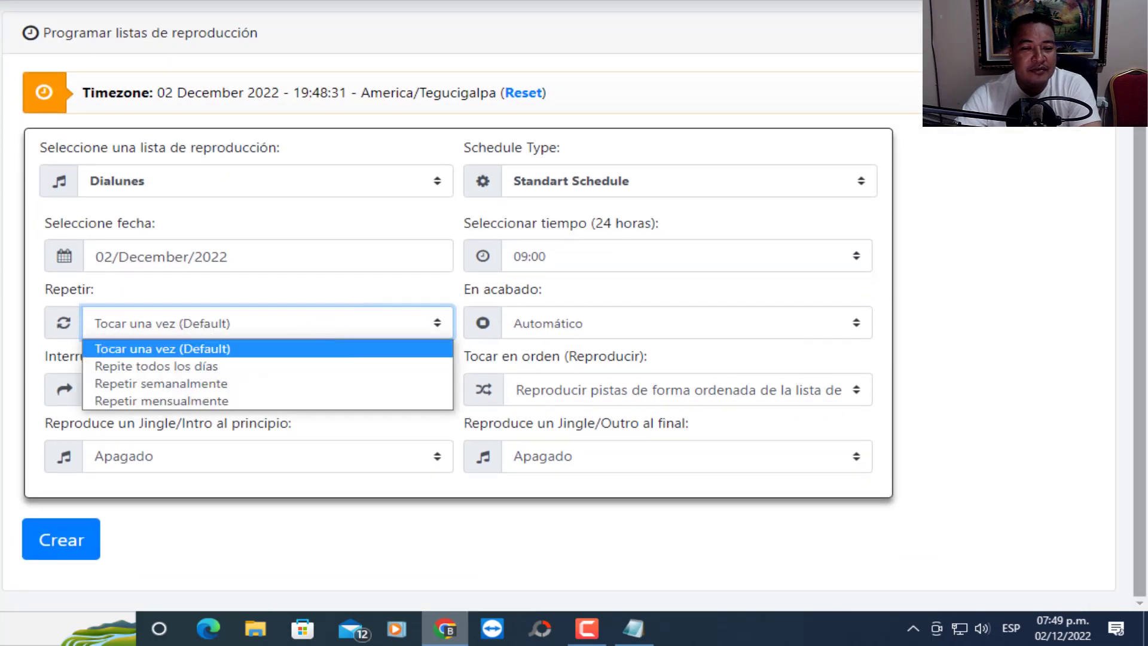
{"action": "left_click", "coordinate": [192, 366]}
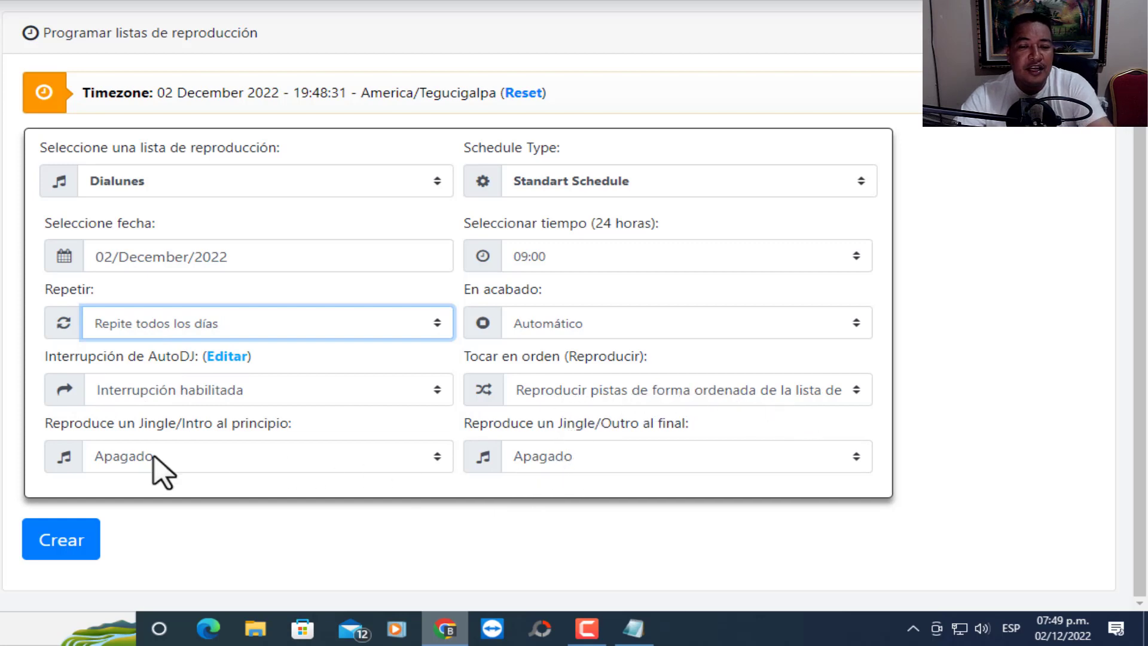
{"action": "left_click", "coordinate": [84, 541]}
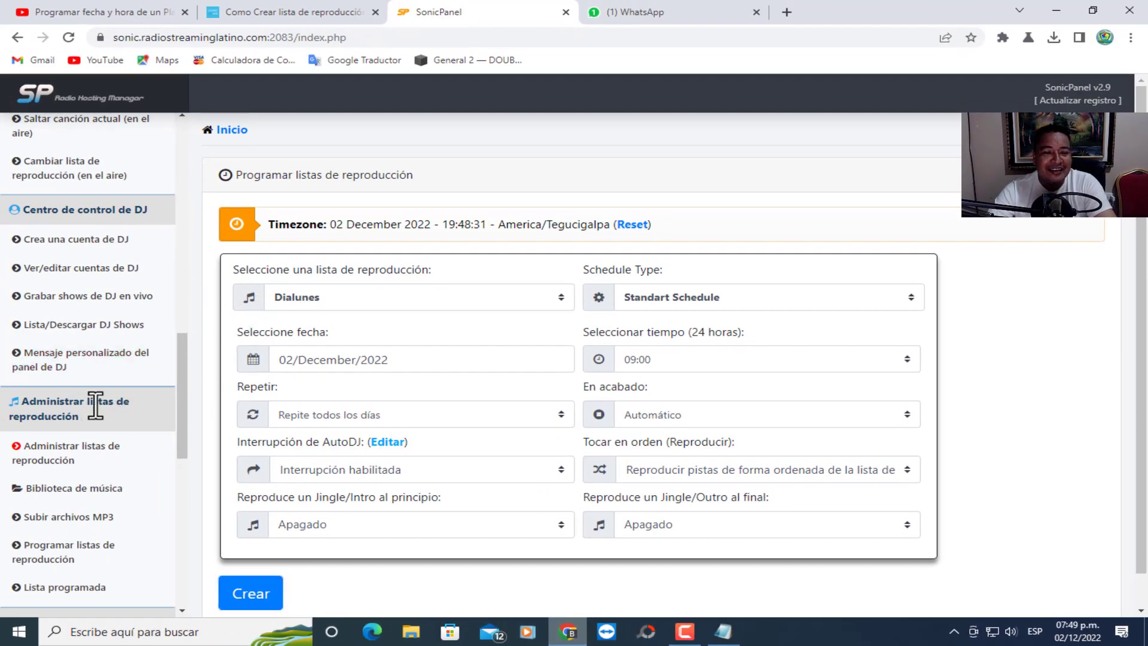
Step: Go to the playlist management page, select the Dialunes playlist and open its MP3 upload area
{"action": "left_click", "coordinate": [96, 453]}
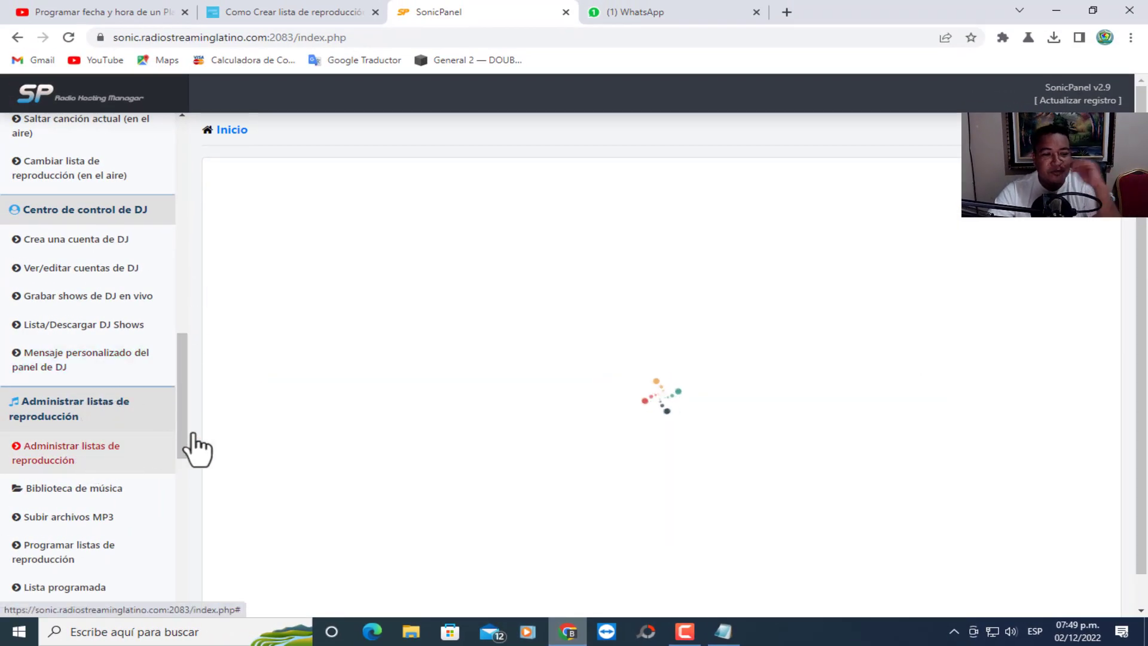
{"action": "left_click", "coordinate": [393, 247]}
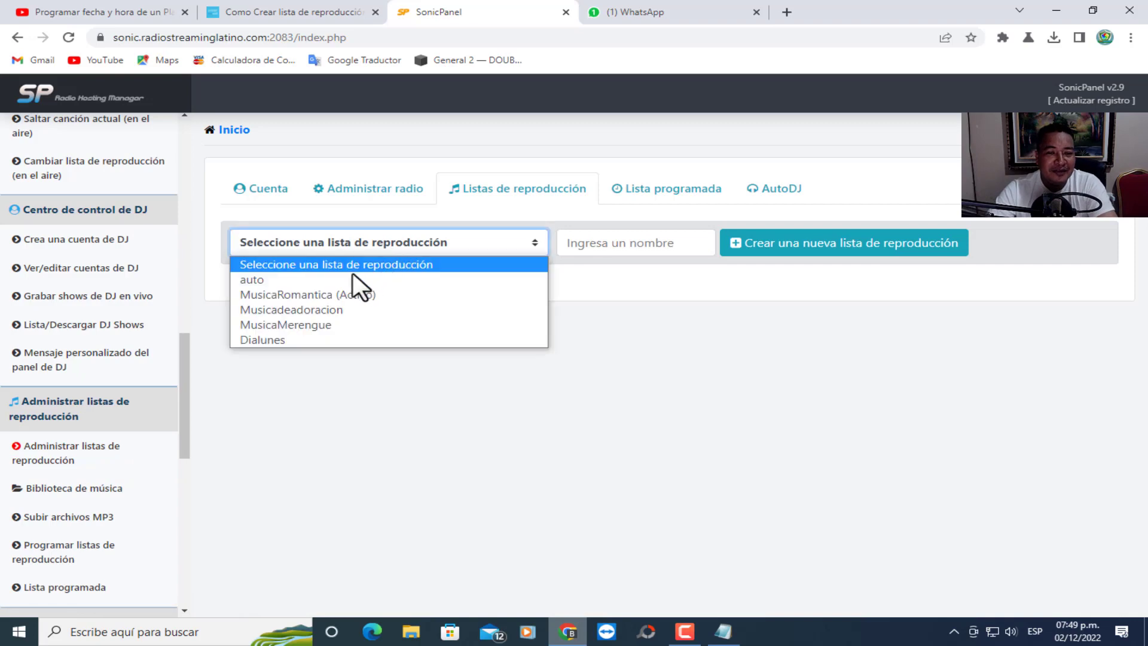
{"action": "left_click", "coordinate": [270, 332]}
{"action": "left_click", "coordinate": [330, 306]}
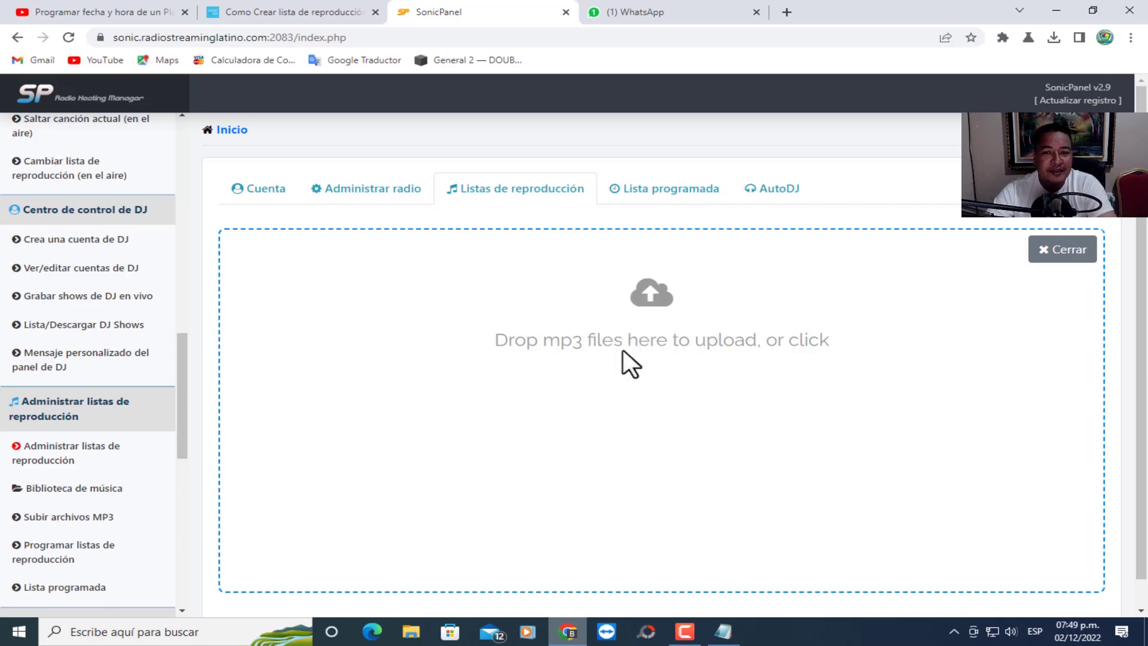
Step: Upload the track 05 Recibe Poder from the Salta en el Rio folder to Dialunes and close the upload area
{"action": "left_click", "coordinate": [692, 322]}
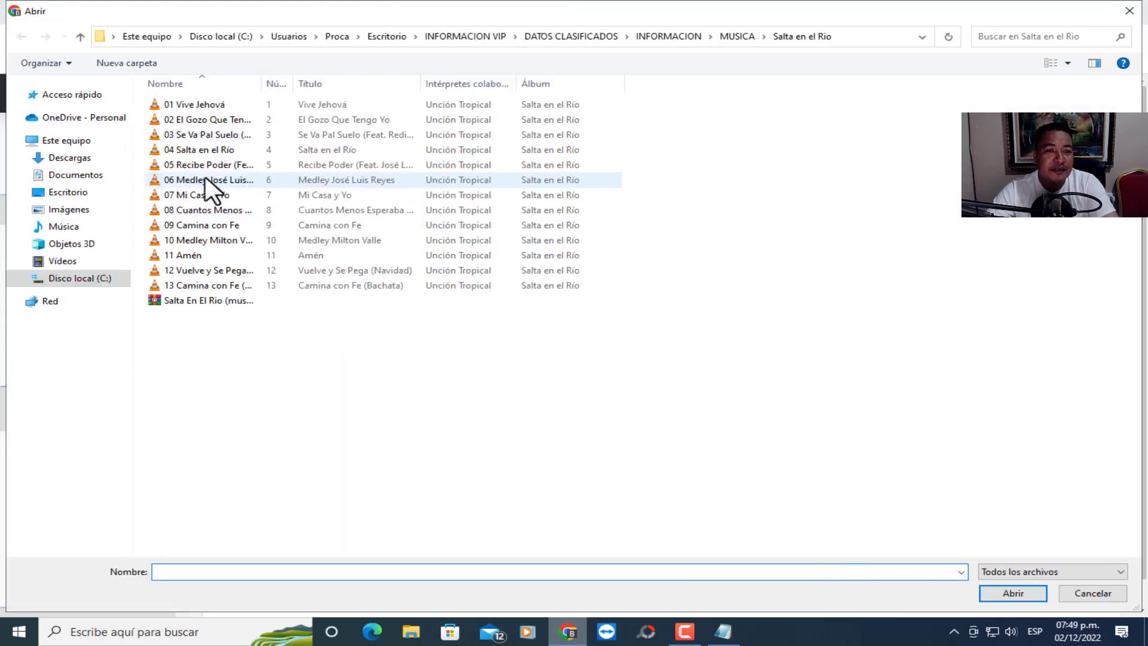
{"action": "left_click", "coordinate": [192, 164]}
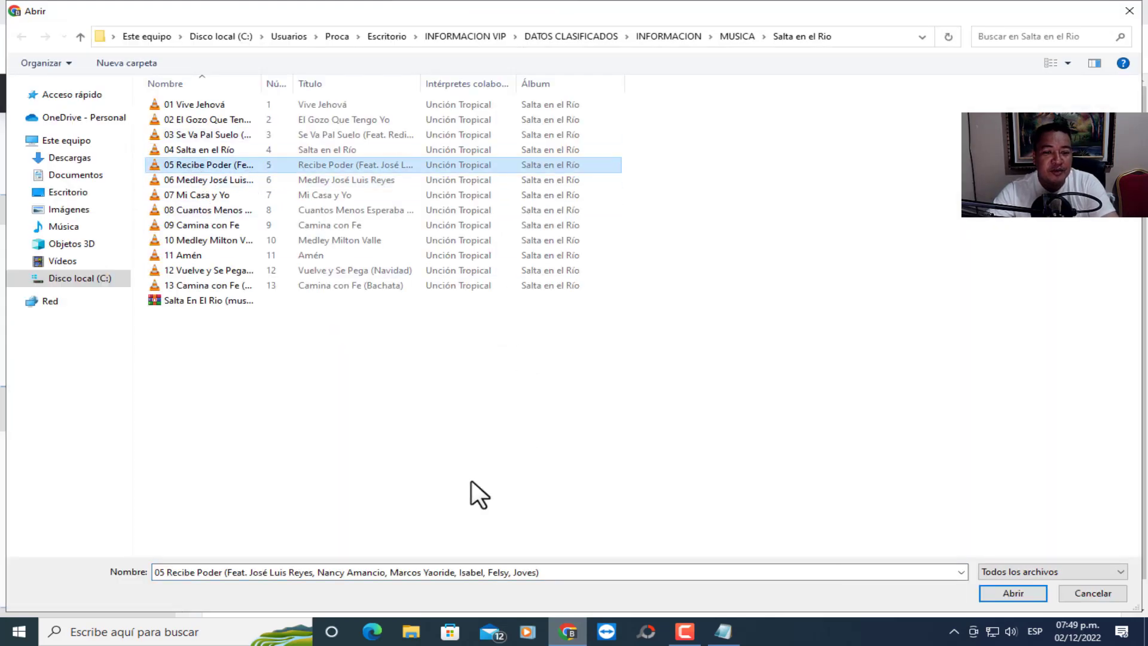
{"action": "left_click", "coordinate": [1016, 591]}
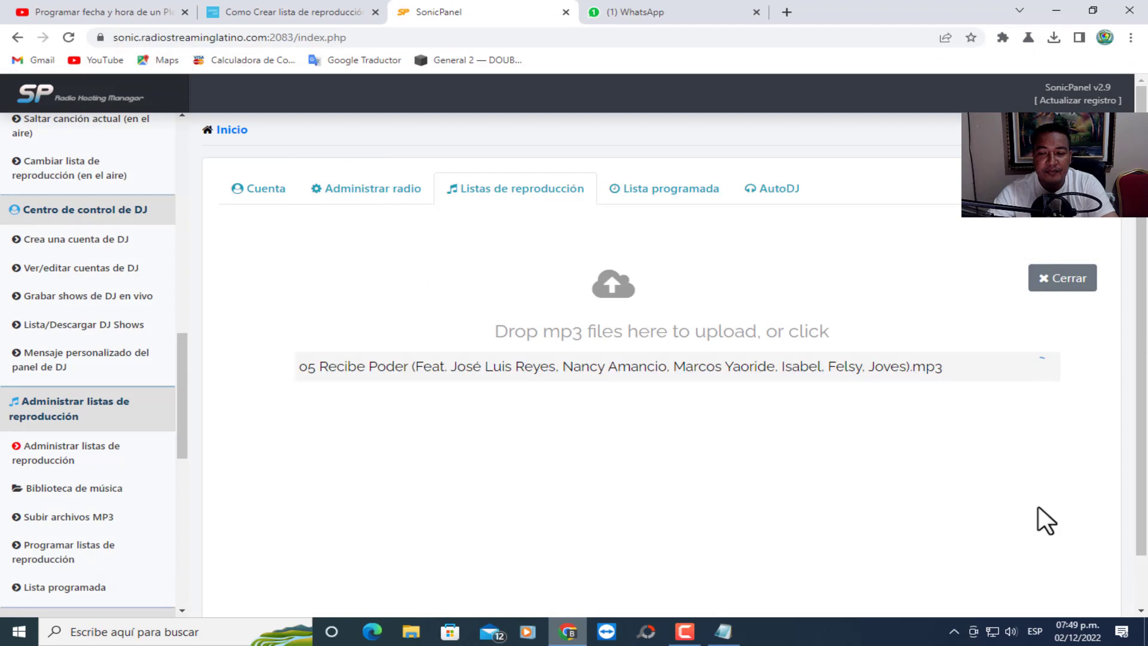
{"action": "left_click", "coordinate": [1052, 501]}
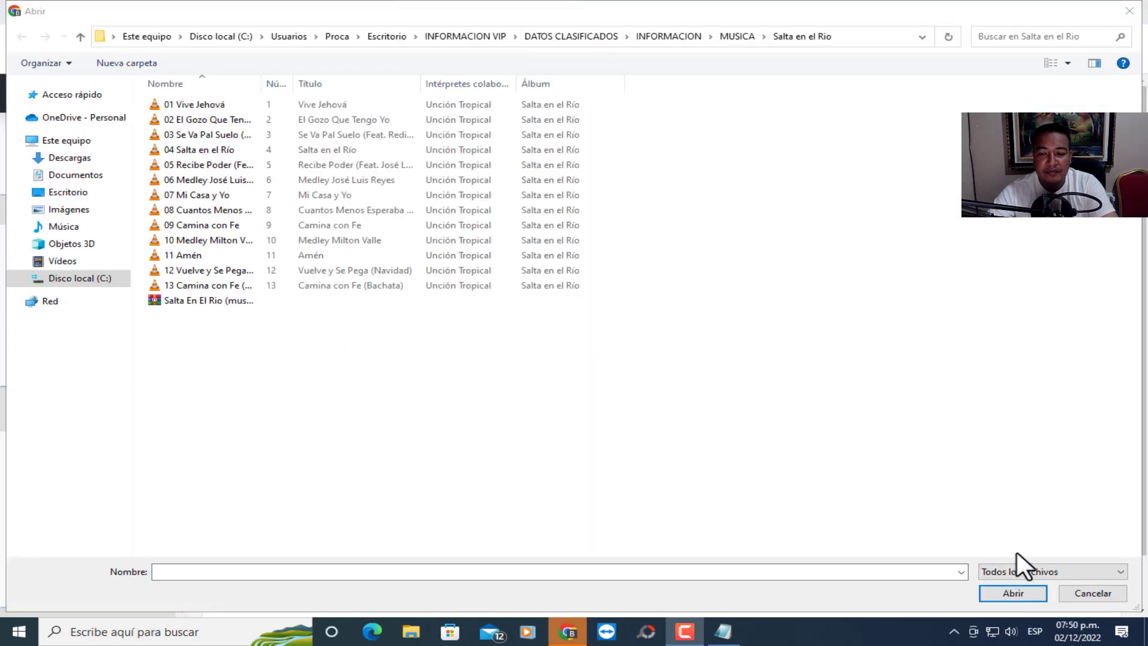
{"action": "left_click", "coordinate": [1129, 11]}
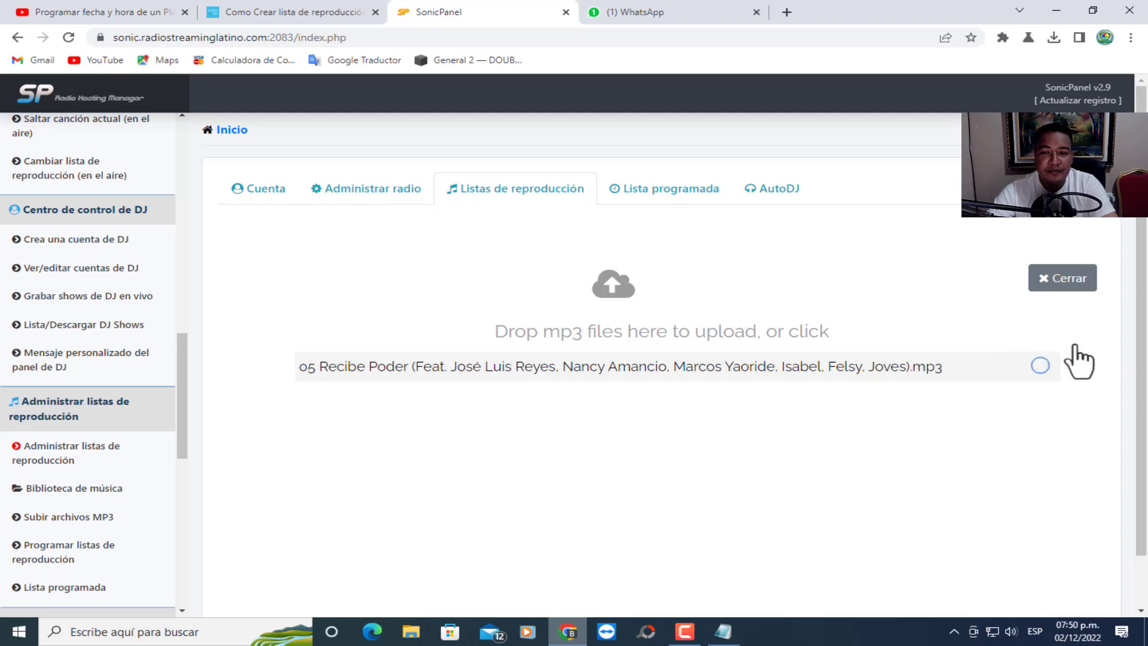
{"action": "left_click", "coordinate": [1071, 280]}
Step: Check the list of scheduled playlists and return to the Dialunes playlist's tracks
{"action": "left_click", "coordinate": [651, 192]}
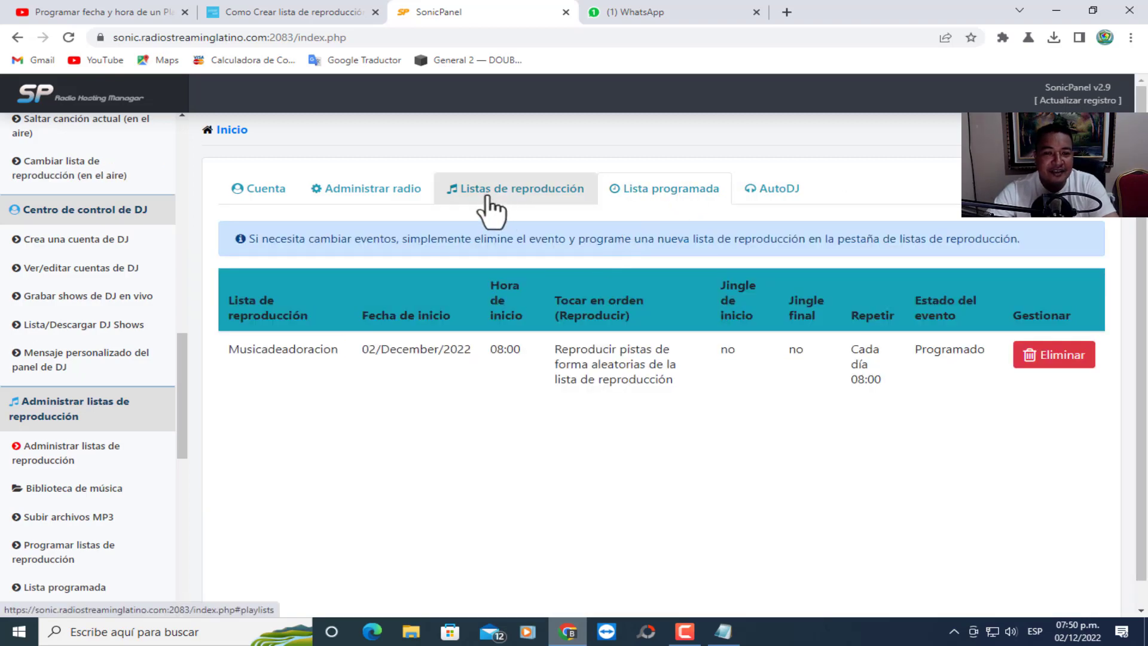
{"action": "left_click", "coordinate": [505, 204]}
{"action": "left_click", "coordinate": [362, 242]}
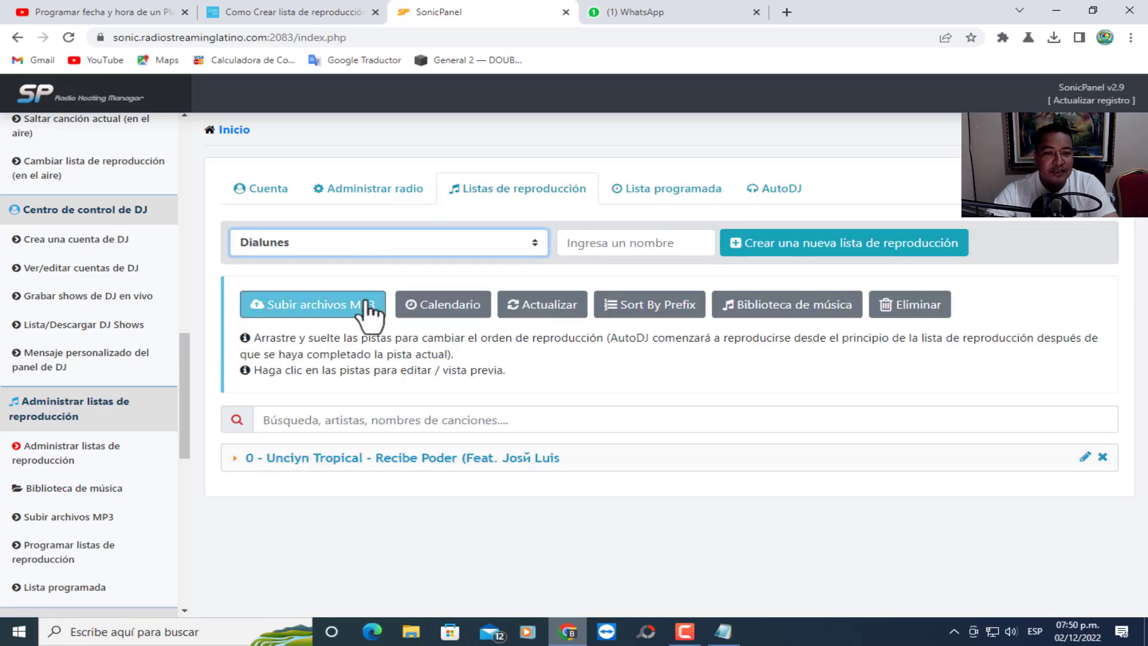
Step: Open the scheduling form from the Dialunes playlist, select Dialunes and choose Standart Schedule as the schedule type
{"action": "left_click", "coordinate": [441, 303]}
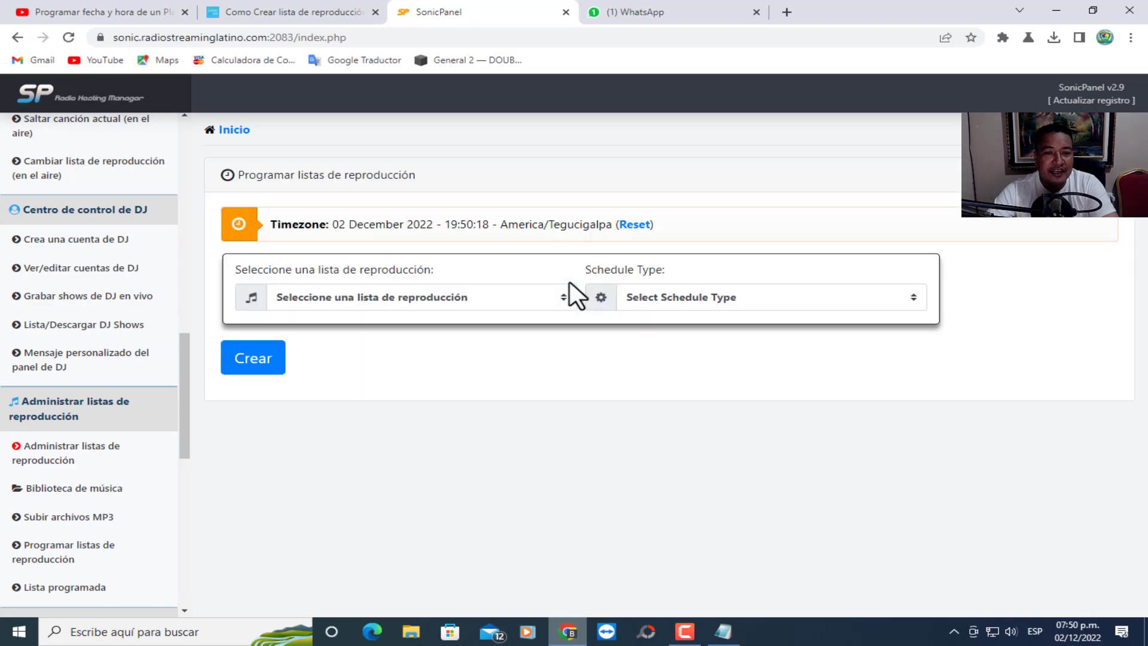
{"action": "left_click", "coordinate": [395, 297]}
{"action": "left_click", "coordinate": [297, 390]}
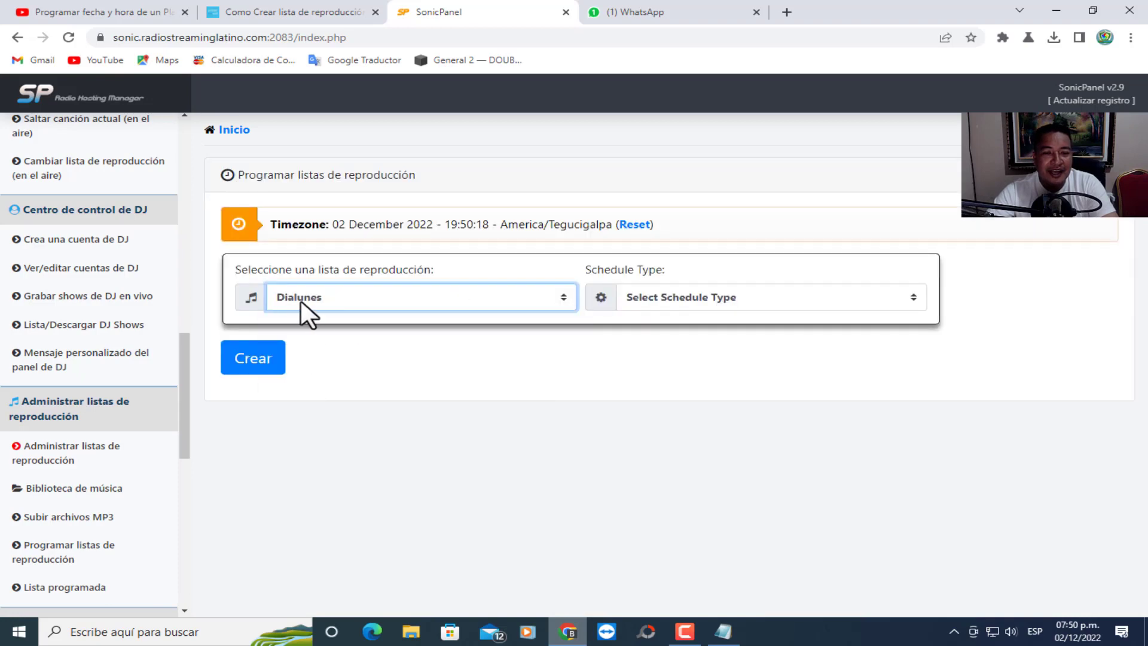
{"action": "left_click", "coordinate": [655, 299]}
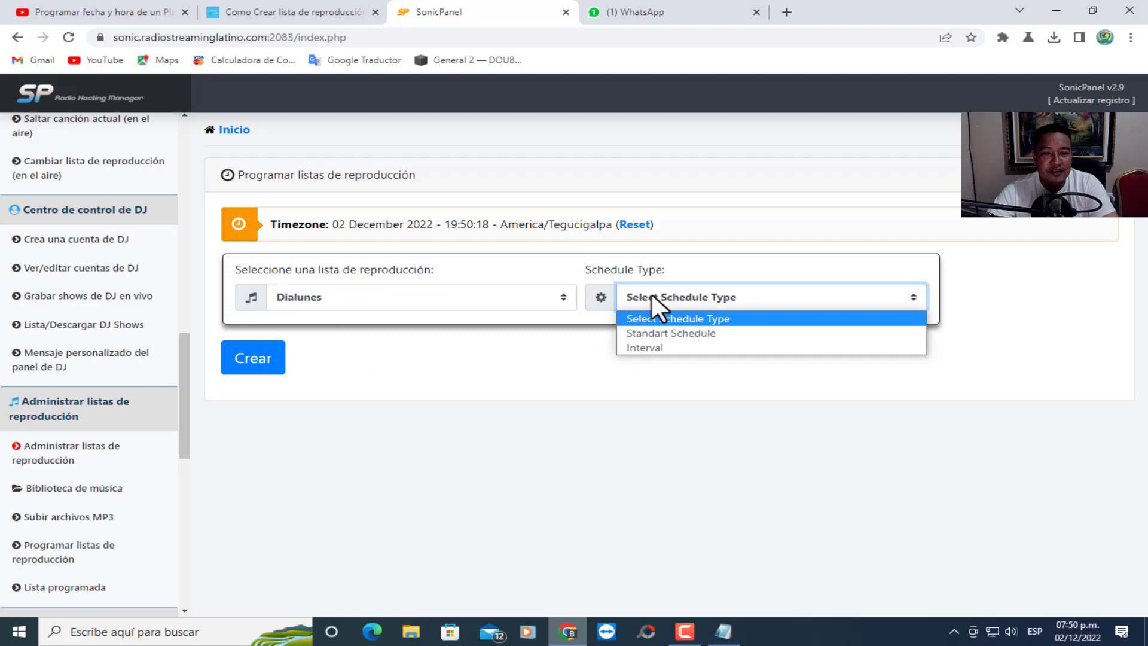
{"action": "left_click", "coordinate": [645, 330]}
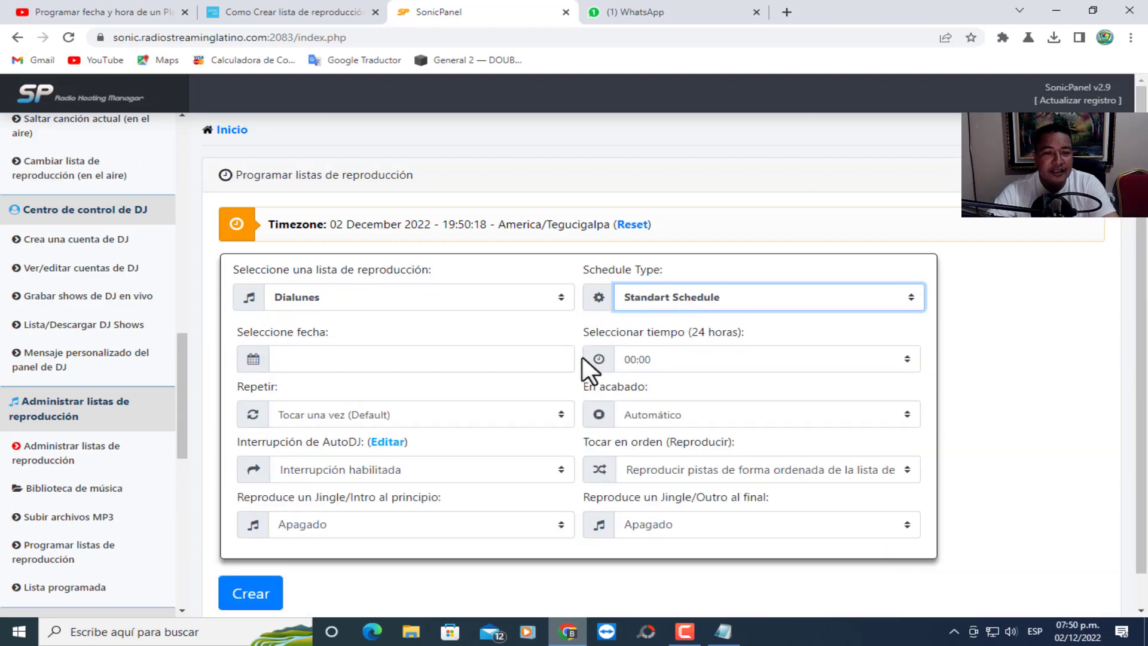
Step: Set the start date of the Dialunes schedule to 02/December/2022
{"action": "left_click", "coordinate": [335, 357]}
{"action": "left_click", "coordinate": [407, 227]}
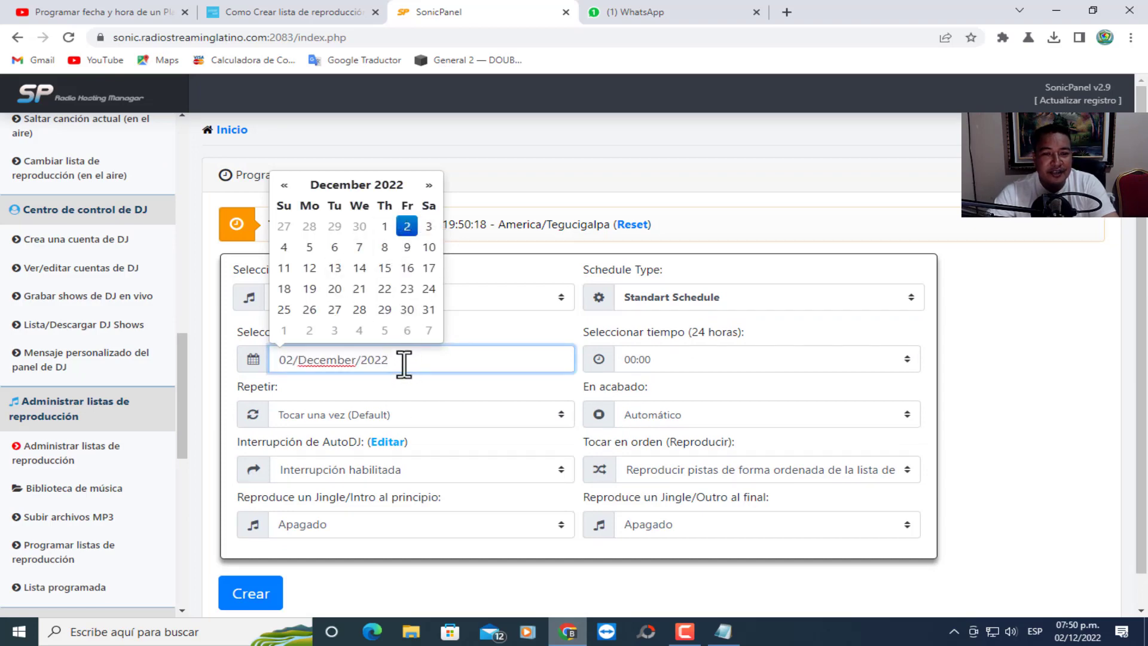
{"action": "left_click", "coordinate": [464, 389]}
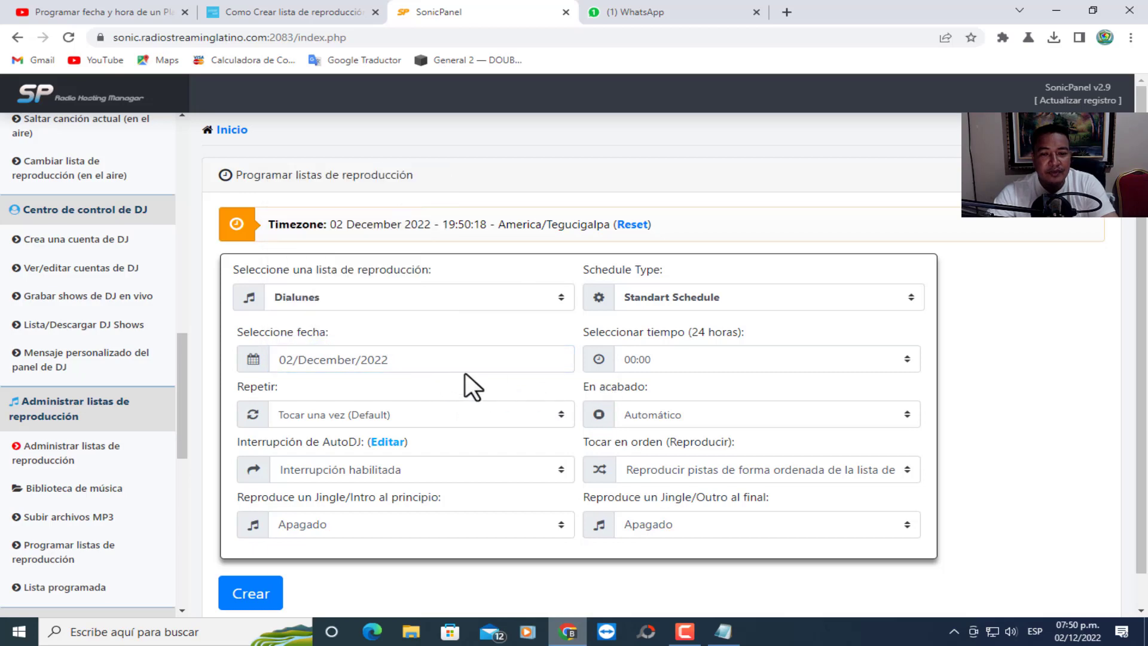
Step: Set the Dialunes schedule's start time to 09:00 and its repetition to Repite todos los días
{"action": "left_click", "coordinate": [638, 361]}
{"action": "scroll", "coordinate": [675, 143], "scroll_direction": "down", "scroll_amount": 20}
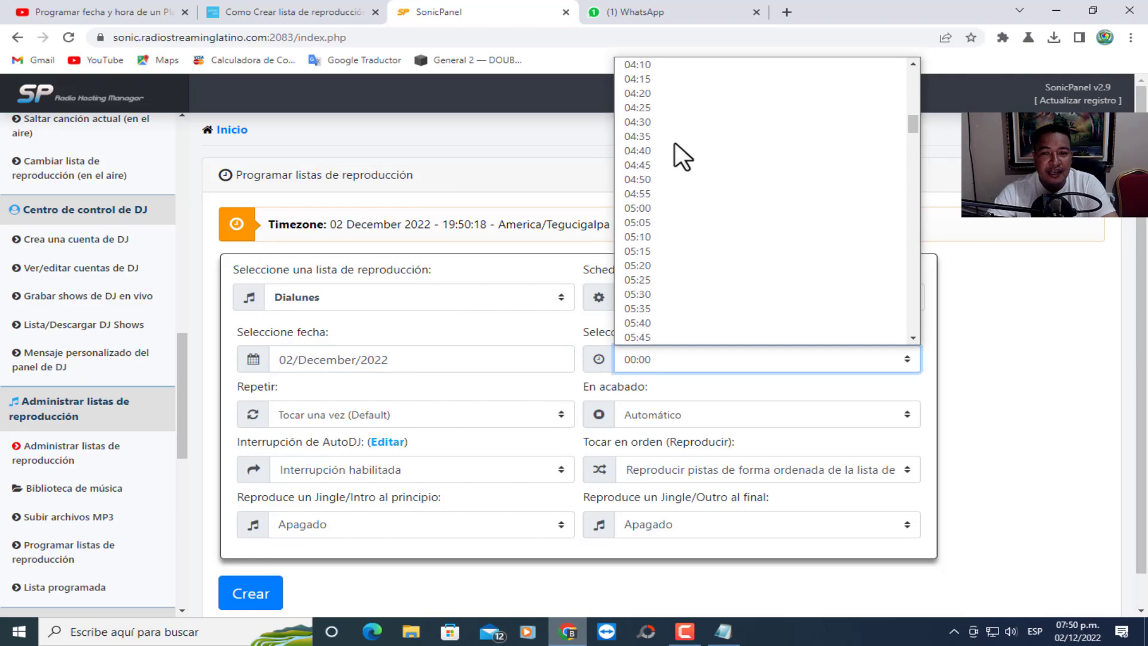
{"action": "scroll", "coordinate": [676, 142], "scroll_direction": "down", "scroll_amount": 8}
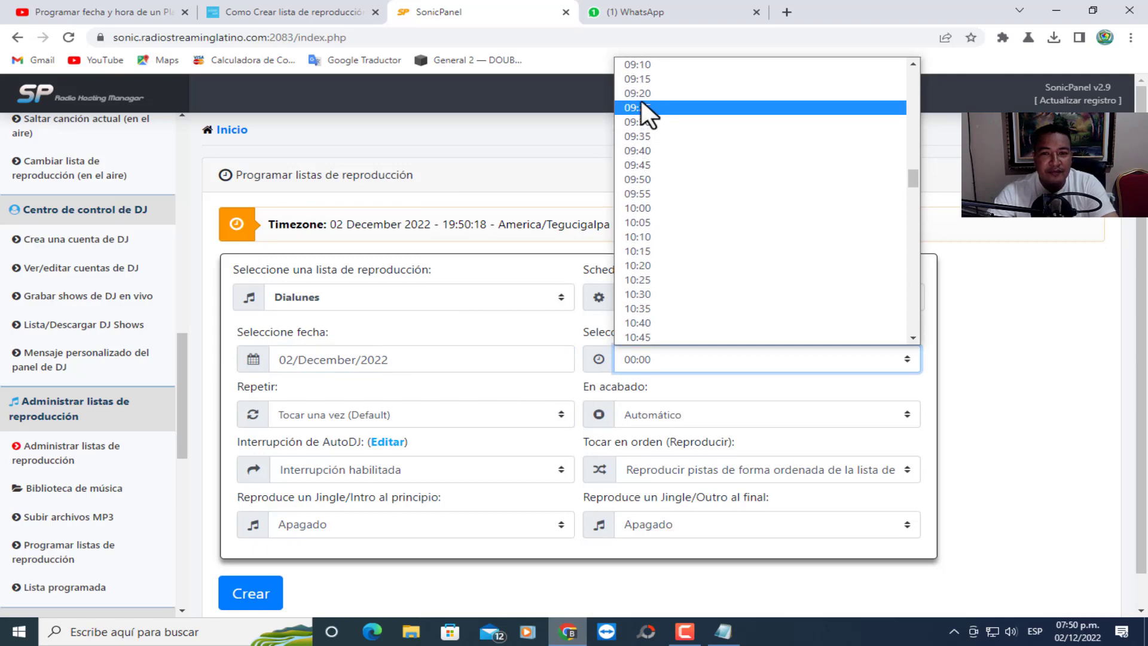
{"action": "scroll", "coordinate": [641, 100], "scroll_direction": "up", "scroll_amount": 3}
{"action": "left_click", "coordinate": [650, 178]}
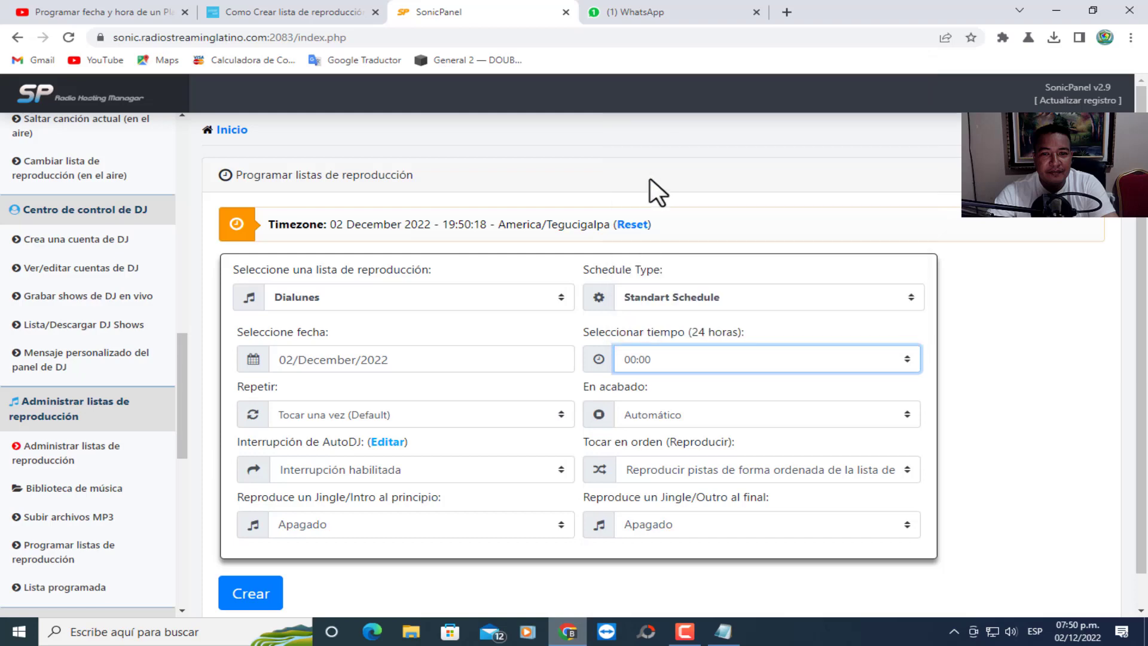
{"action": "left_click", "coordinate": [311, 413]}
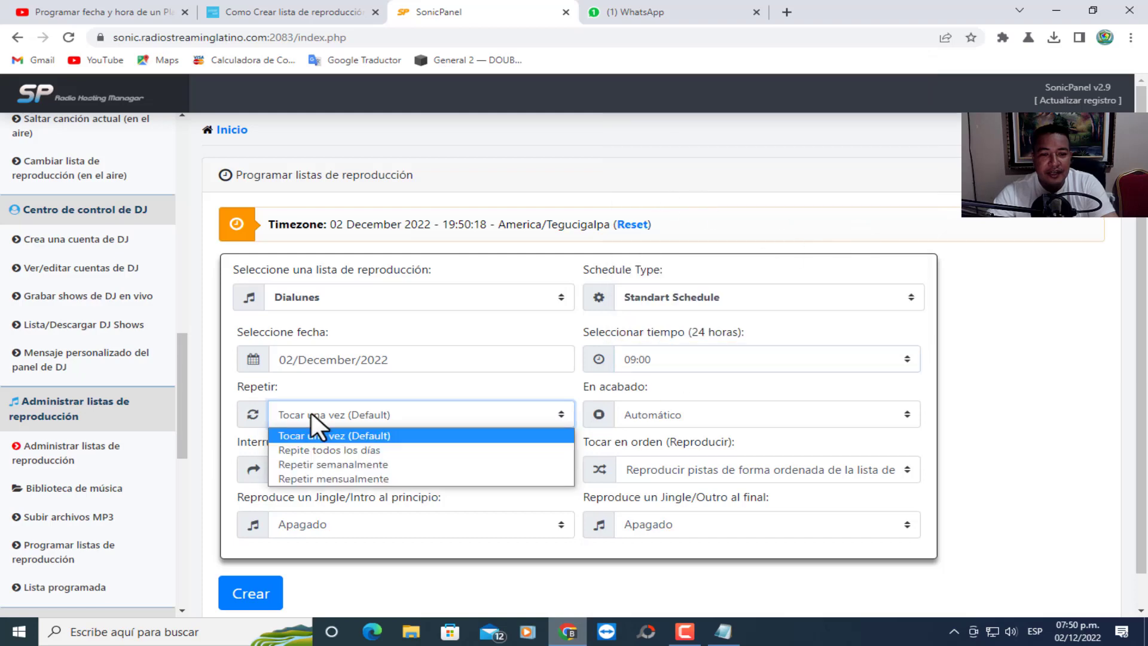
{"action": "left_click", "coordinate": [333, 447]}
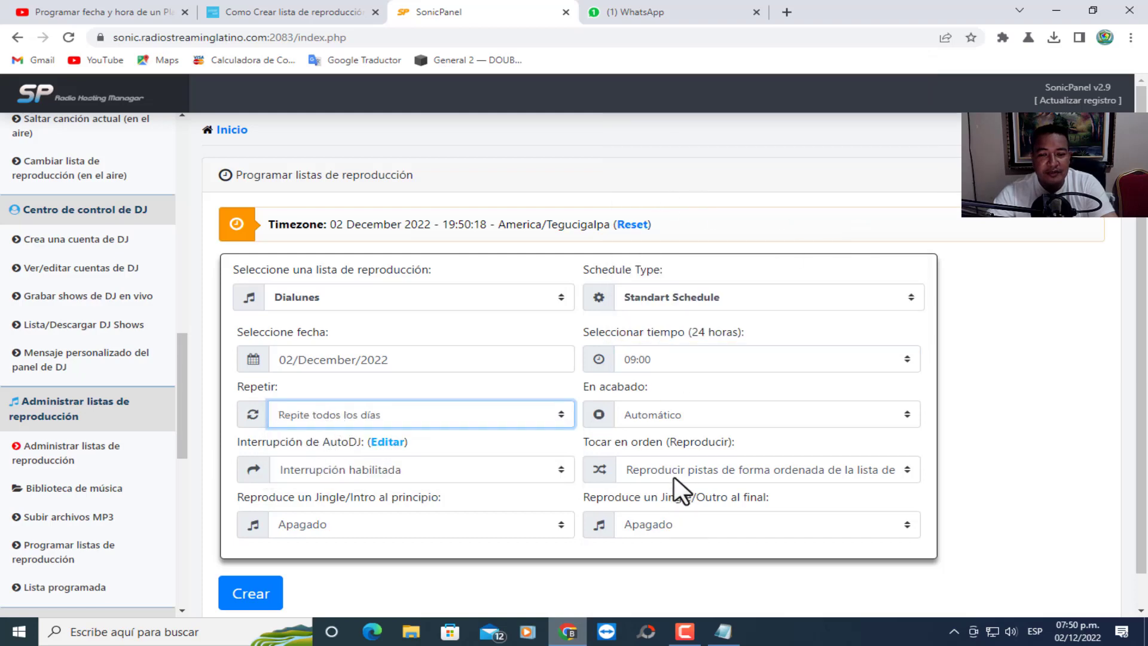
Step: Create the Dialunes schedule and open the list of scheduled playlists
{"action": "scroll", "coordinate": [697, 425], "scroll_direction": "down", "scroll_amount": 1}
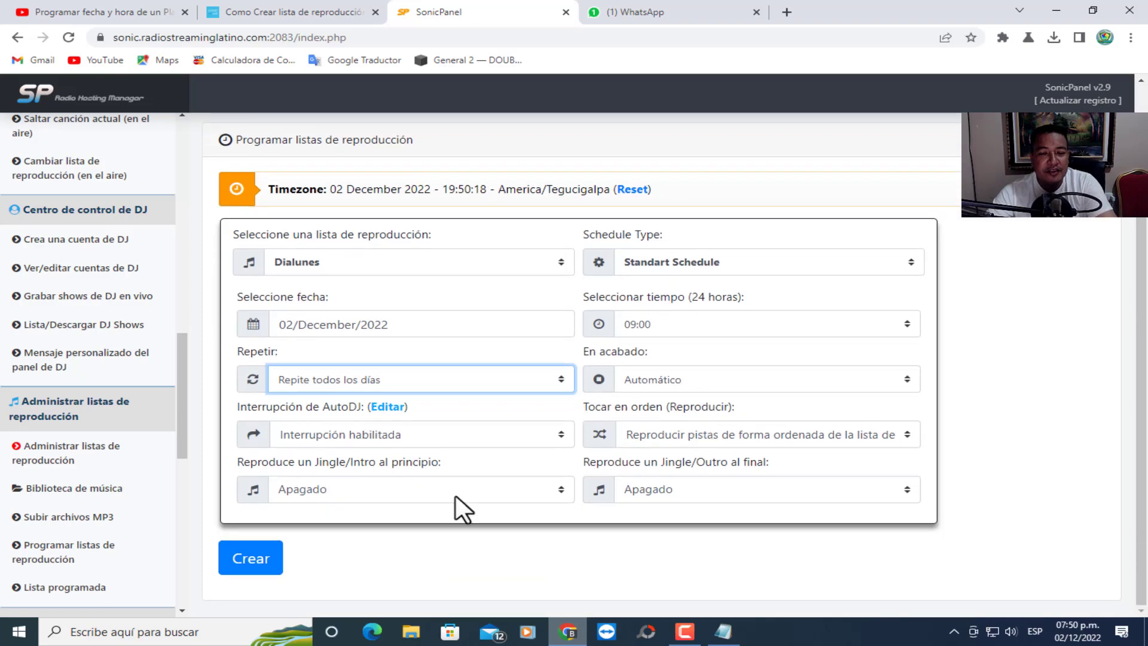
{"action": "left_click", "coordinate": [278, 555]}
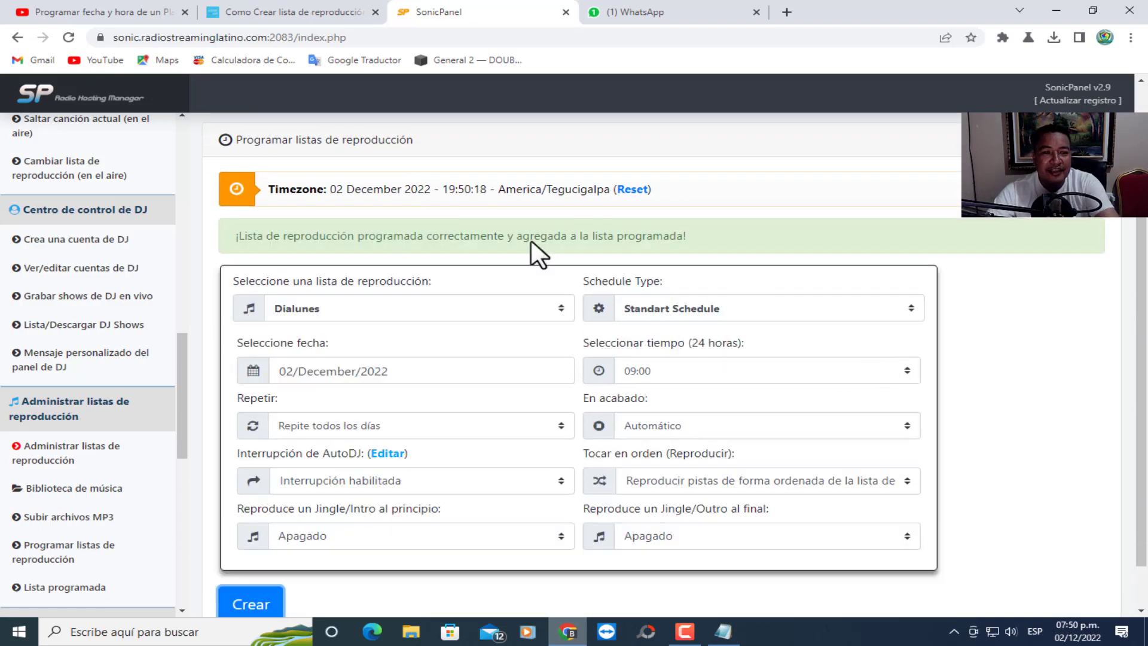
{"action": "left_click", "coordinate": [94, 455]}
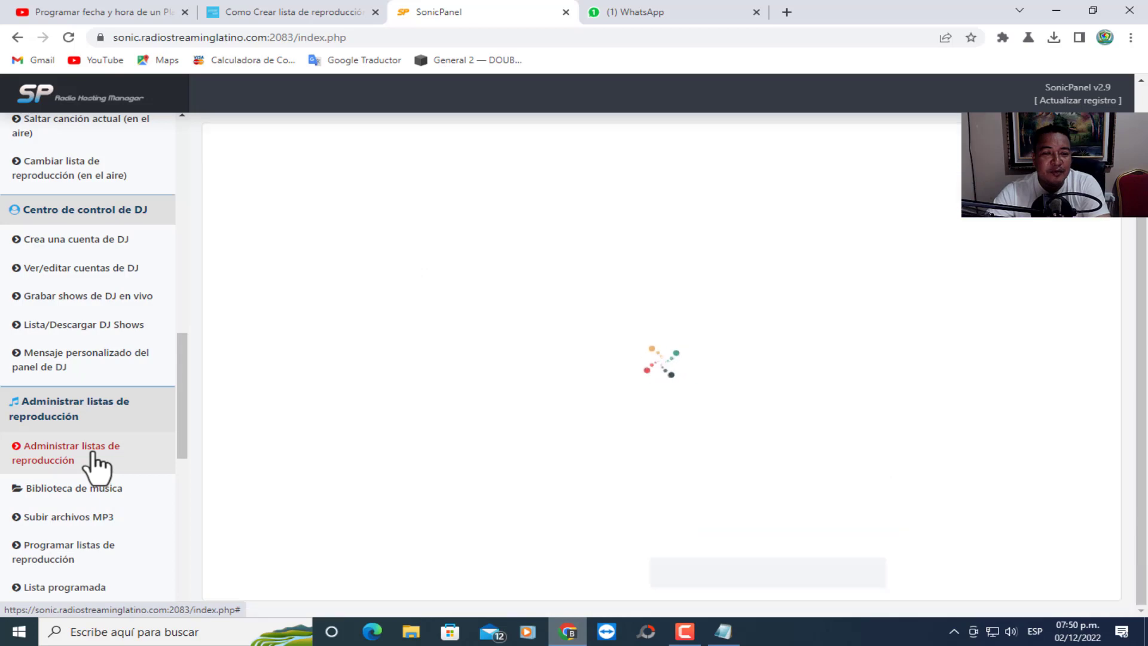
{"action": "left_click", "coordinate": [658, 188]}
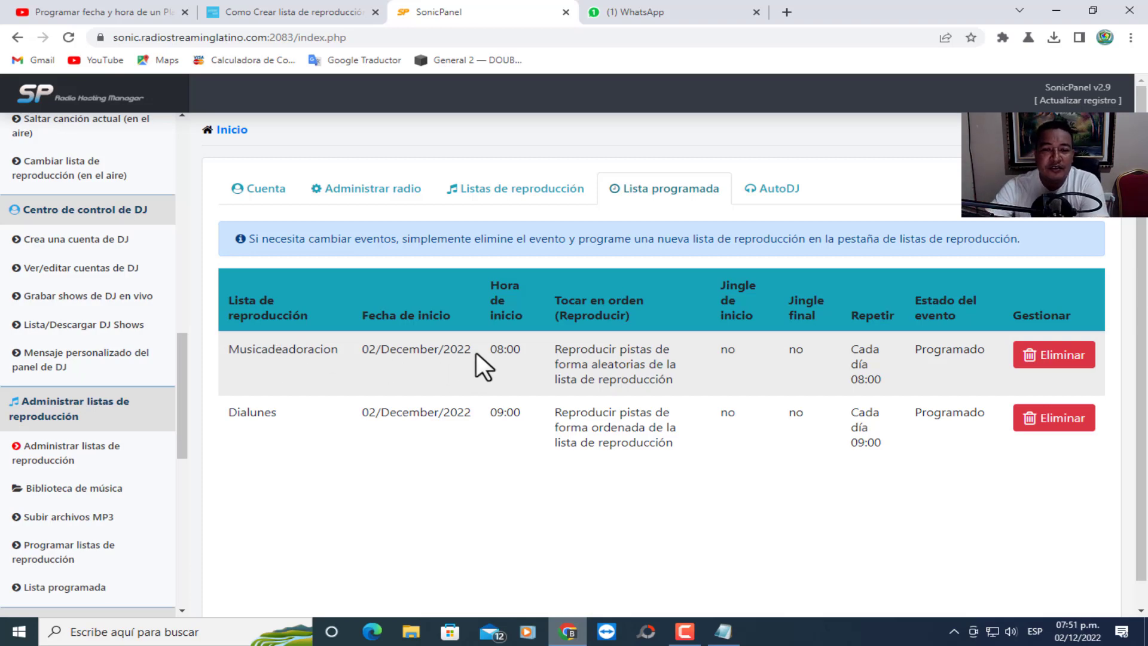
Step: Examine the start time of Musicadeadoracion and the Dialunes entry among the scheduled playlists
{"action": "left_click_drag", "start_coordinate": [476, 352], "coordinate": [553, 350]}
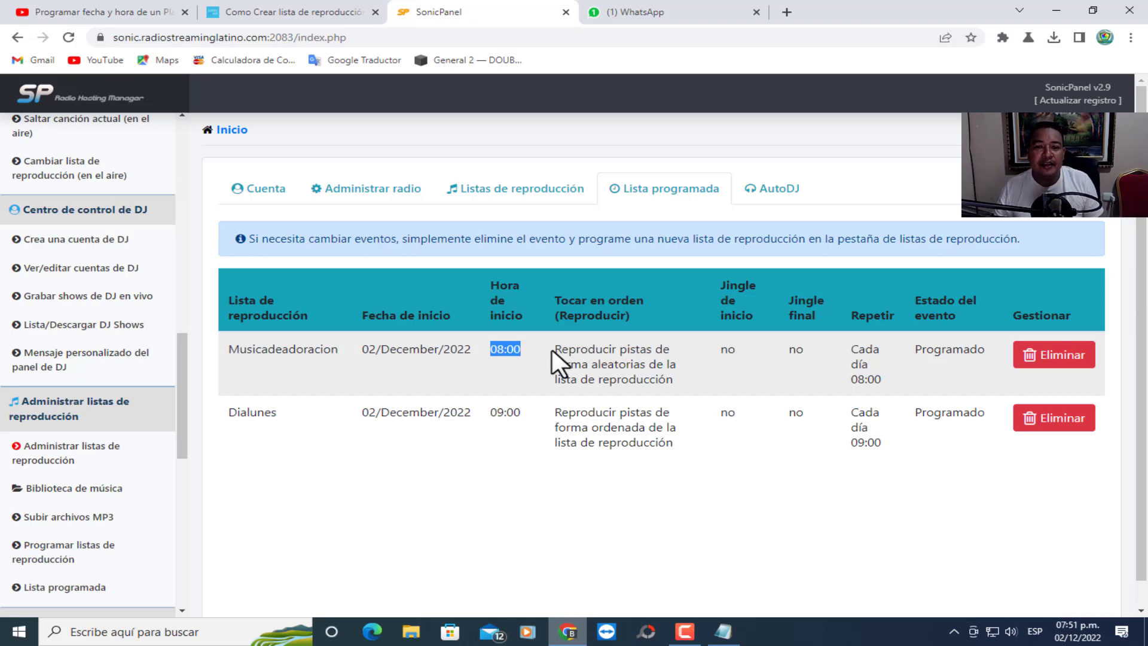
{"action": "left_click", "coordinate": [569, 355]}
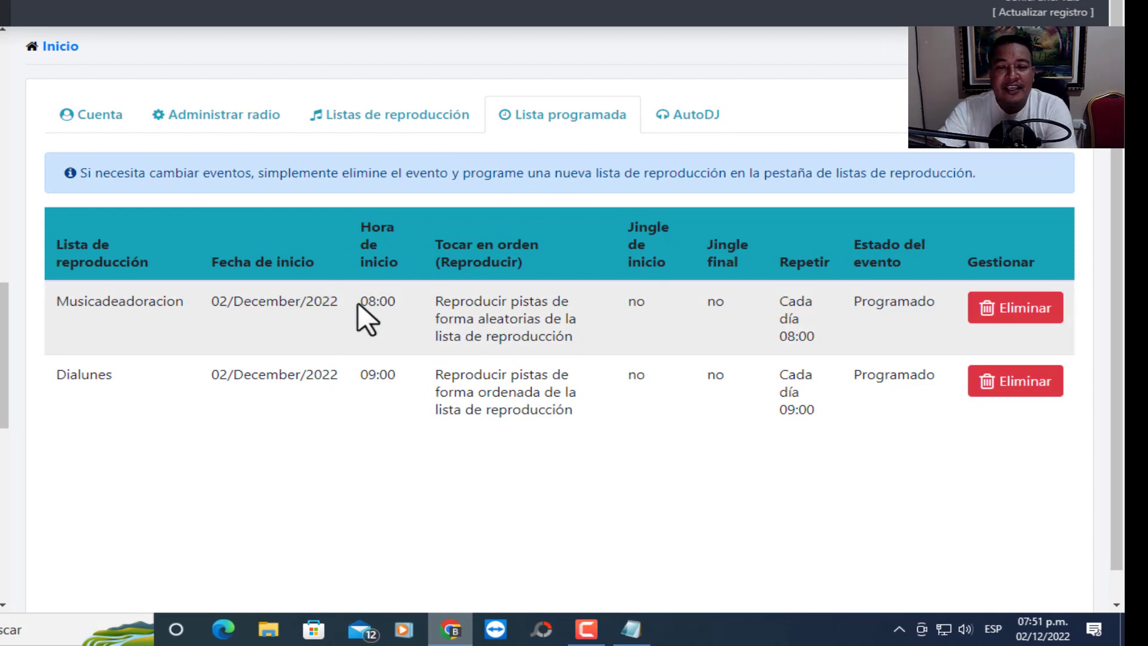
{"action": "left_click_drag", "start_coordinate": [358, 302], "coordinate": [398, 305]}
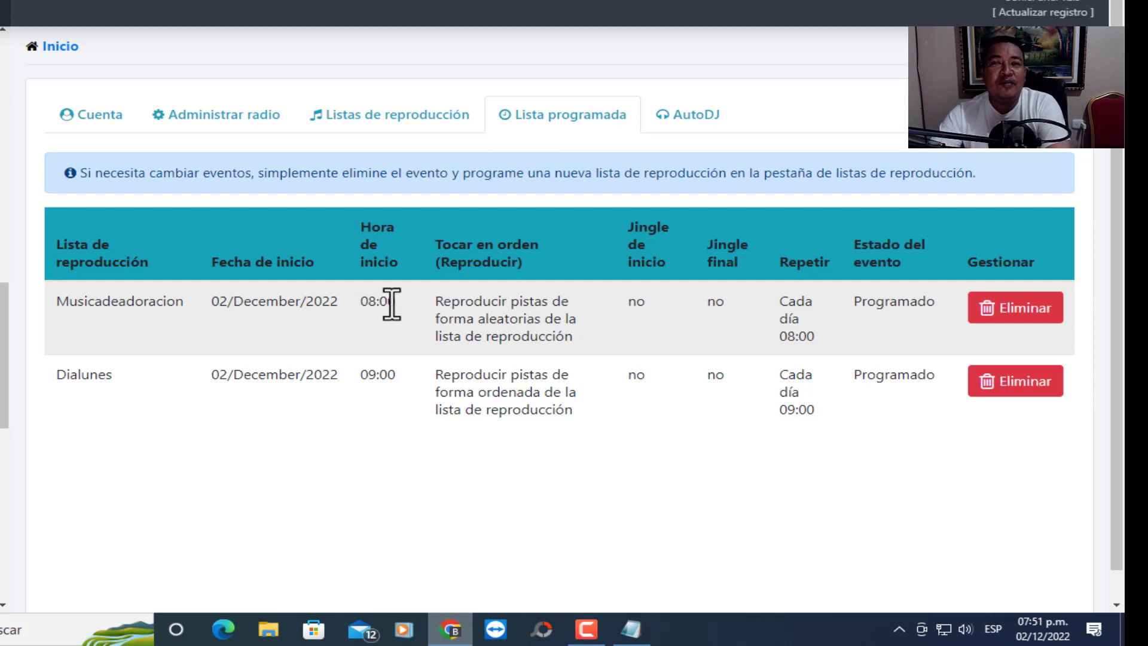
{"action": "left_click_drag", "start_coordinate": [56, 374], "coordinate": [115, 376]}
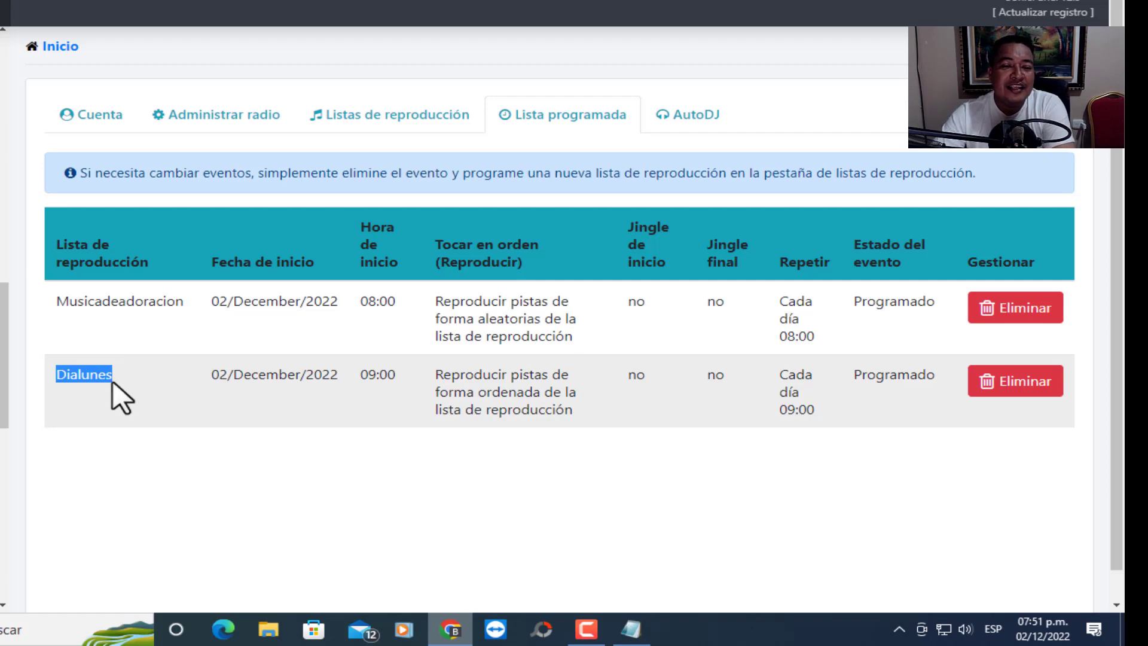
{"action": "left_click", "coordinate": [113, 380]}
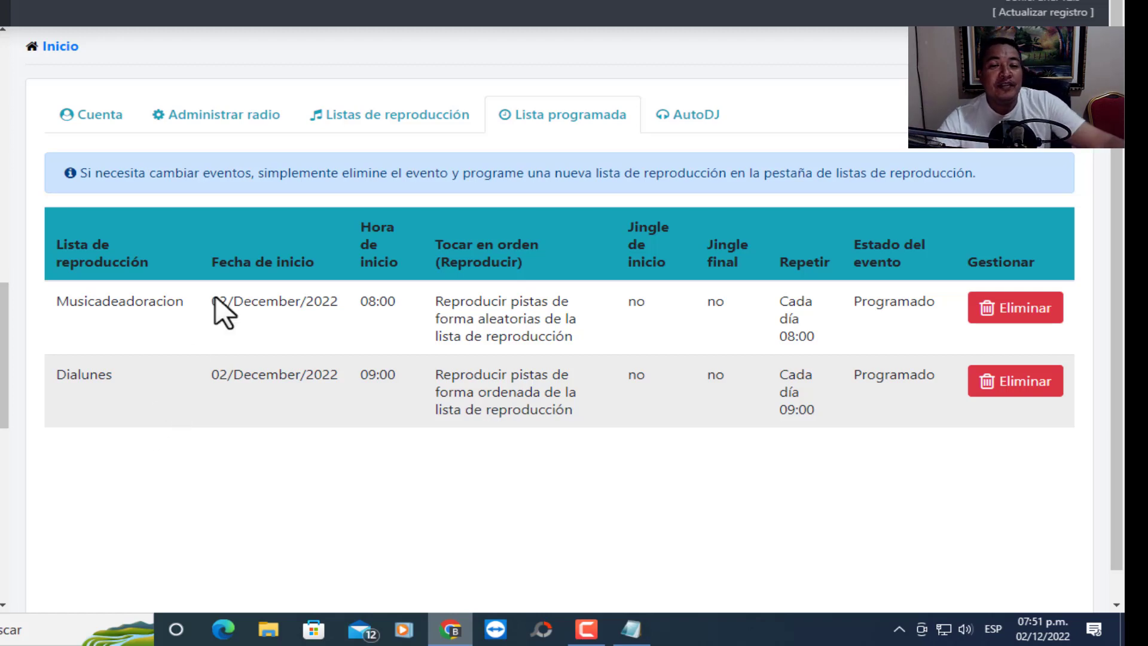
Step: View the tracks of the MusicaRomantica and Dialunes playlists, and look at the scheduling form opened from Dialunes
{"action": "left_click", "coordinate": [349, 119]}
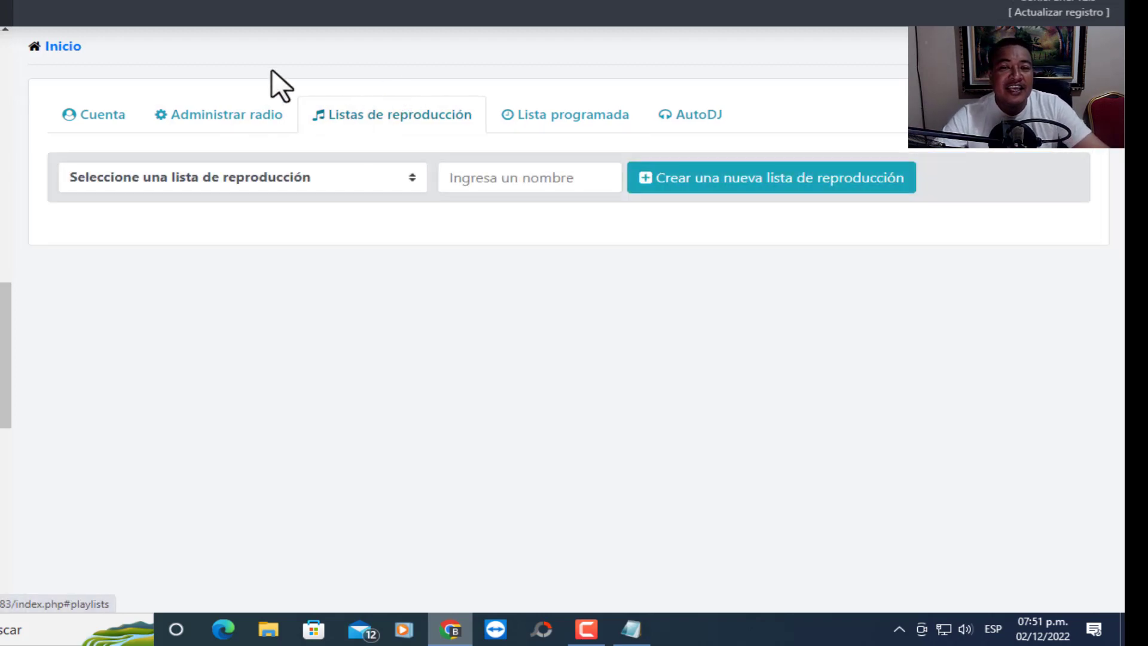
{"action": "left_click", "coordinate": [210, 177]}
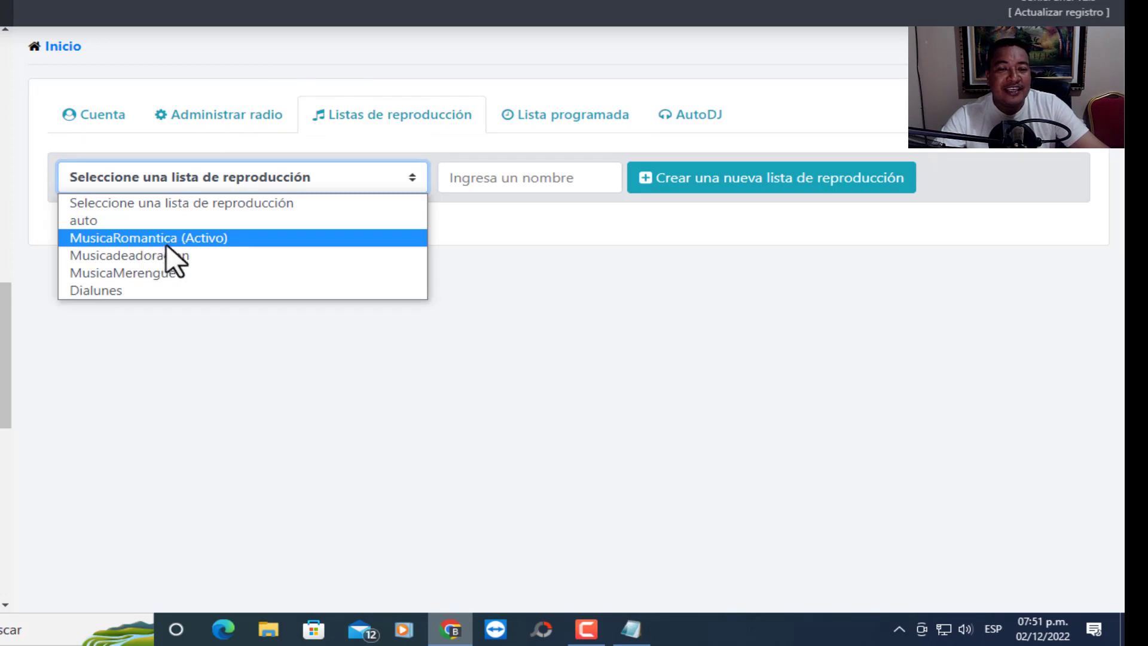
{"action": "left_click", "coordinate": [184, 239]}
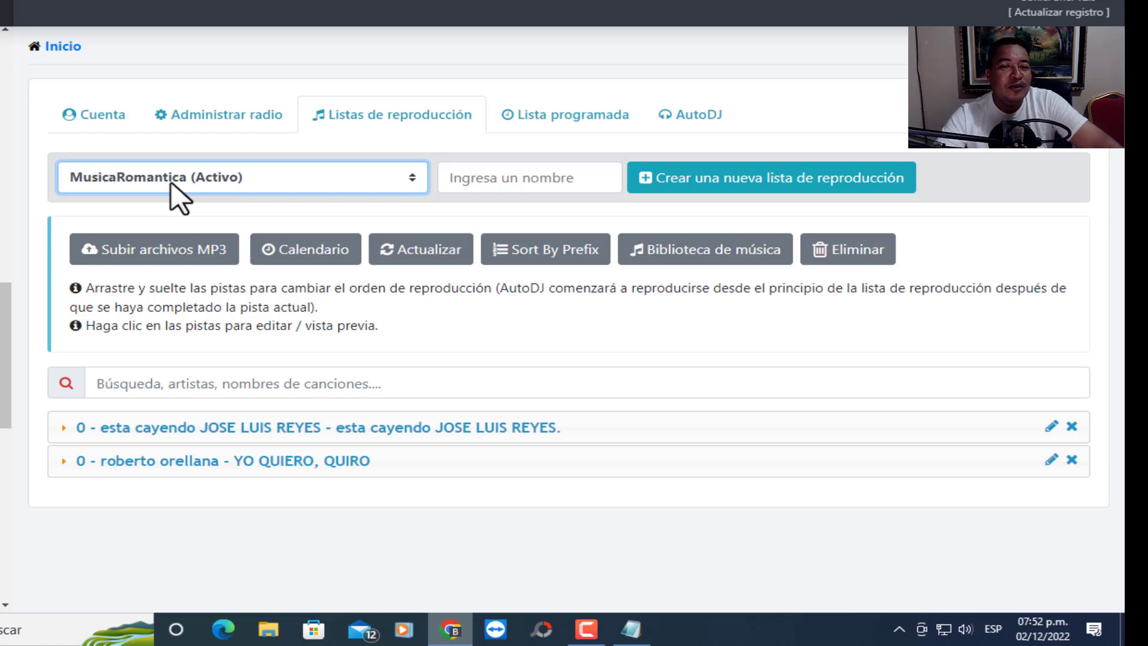
{"action": "left_click", "coordinate": [171, 183]}
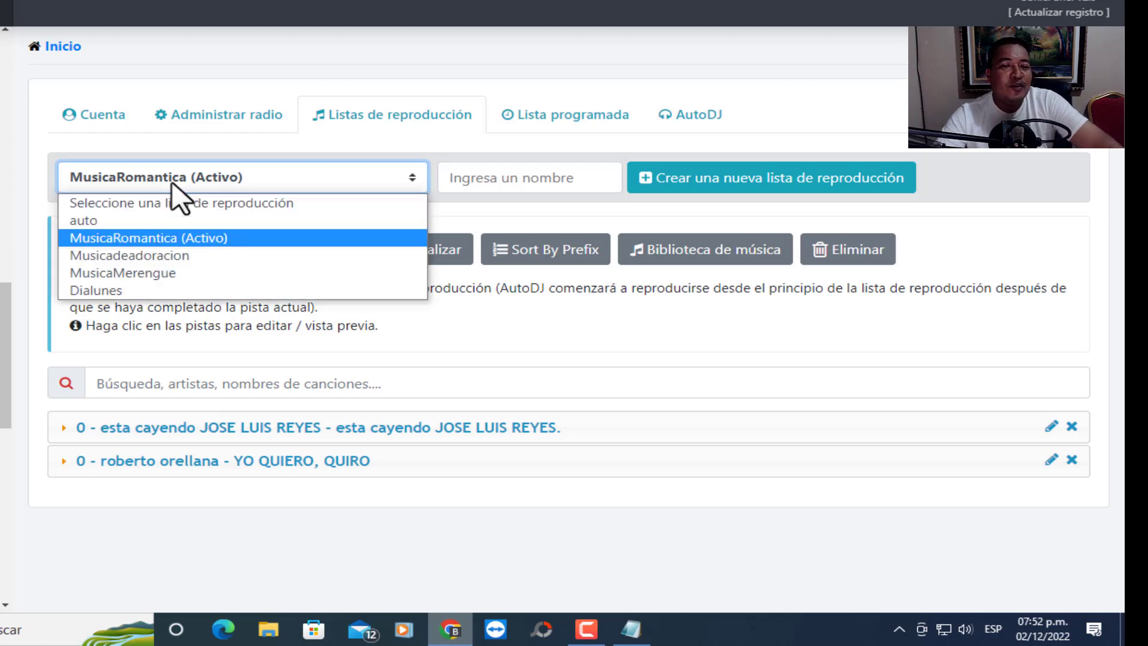
{"action": "left_click", "coordinate": [99, 290]}
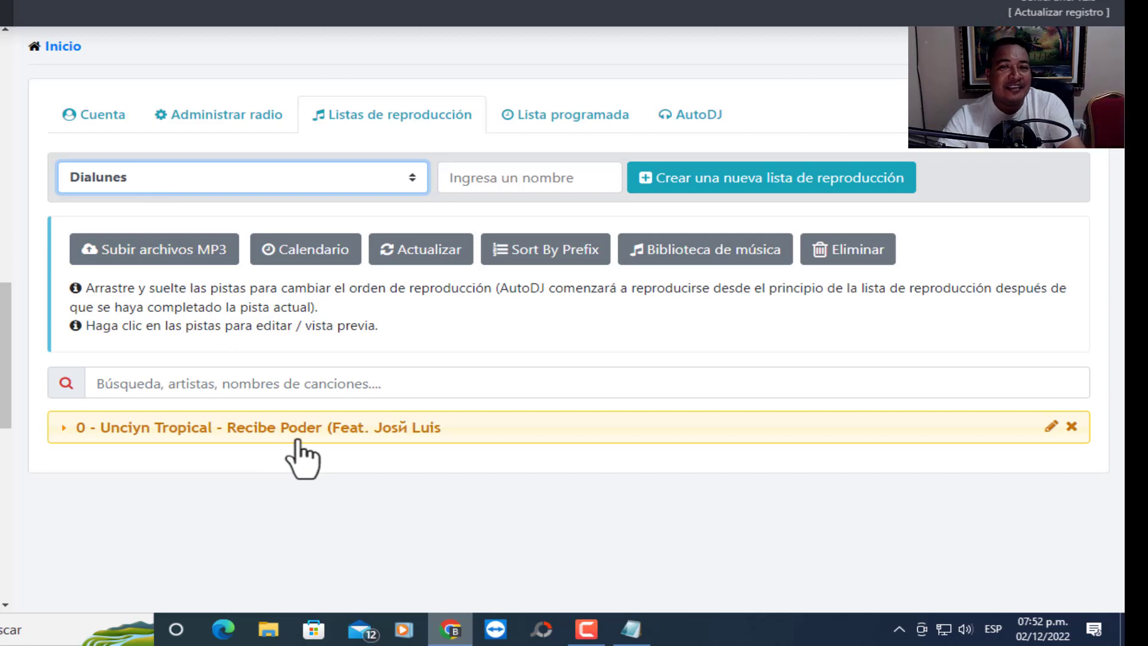
{"action": "left_click", "coordinate": [296, 250]}
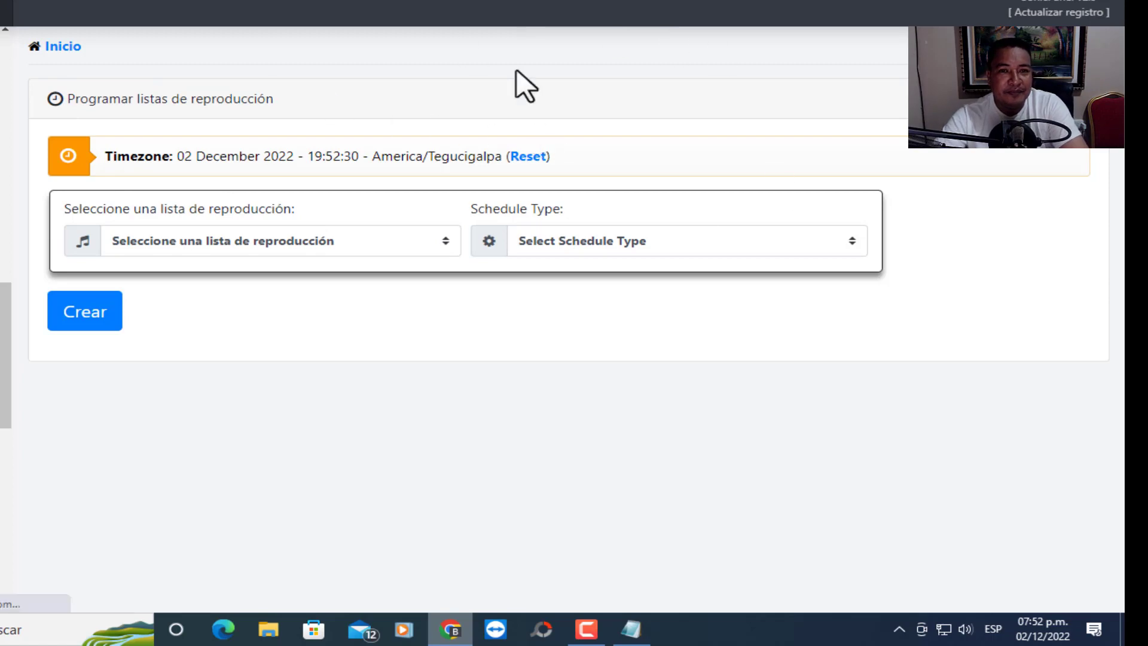
{"action": "key", "text": "alt+Left"}
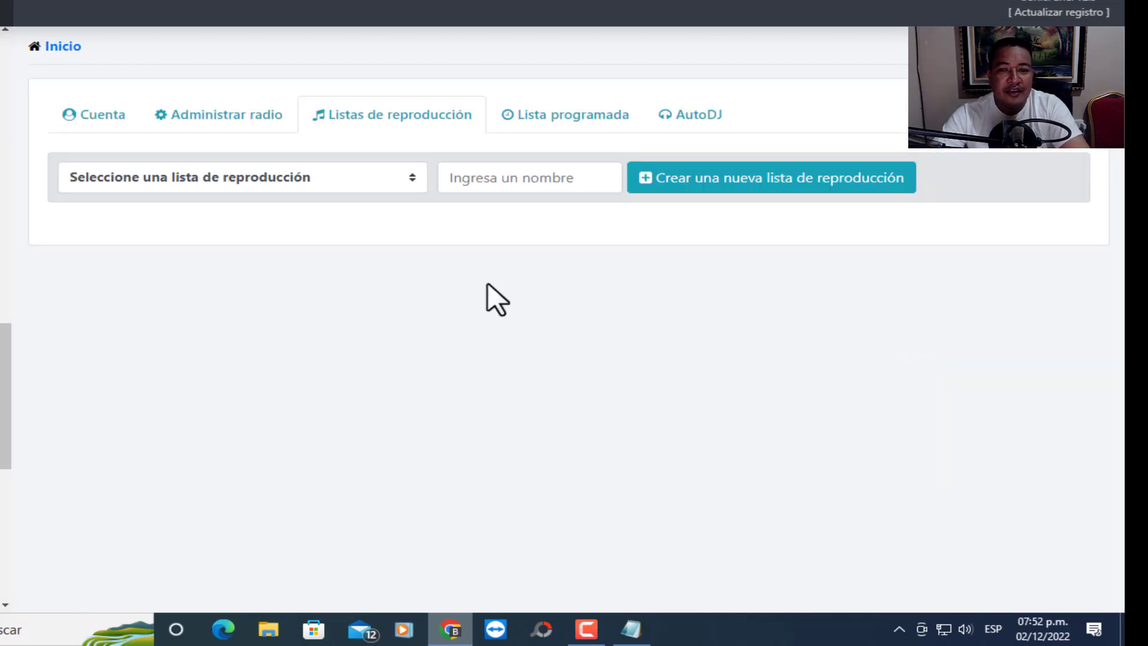
Step: Reopen the list of scheduled playlists and compare the start times of the Musicadeadoracion and Dialunes entries
{"action": "left_click", "coordinate": [544, 116]}
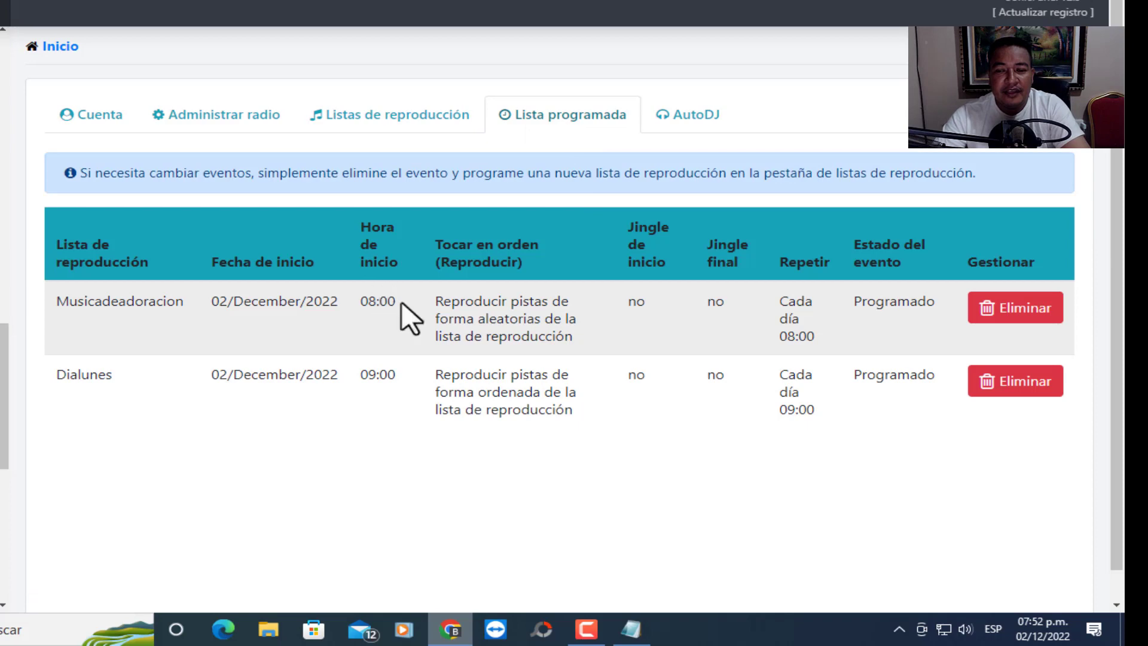
{"action": "double_click", "coordinate": [367, 301]}
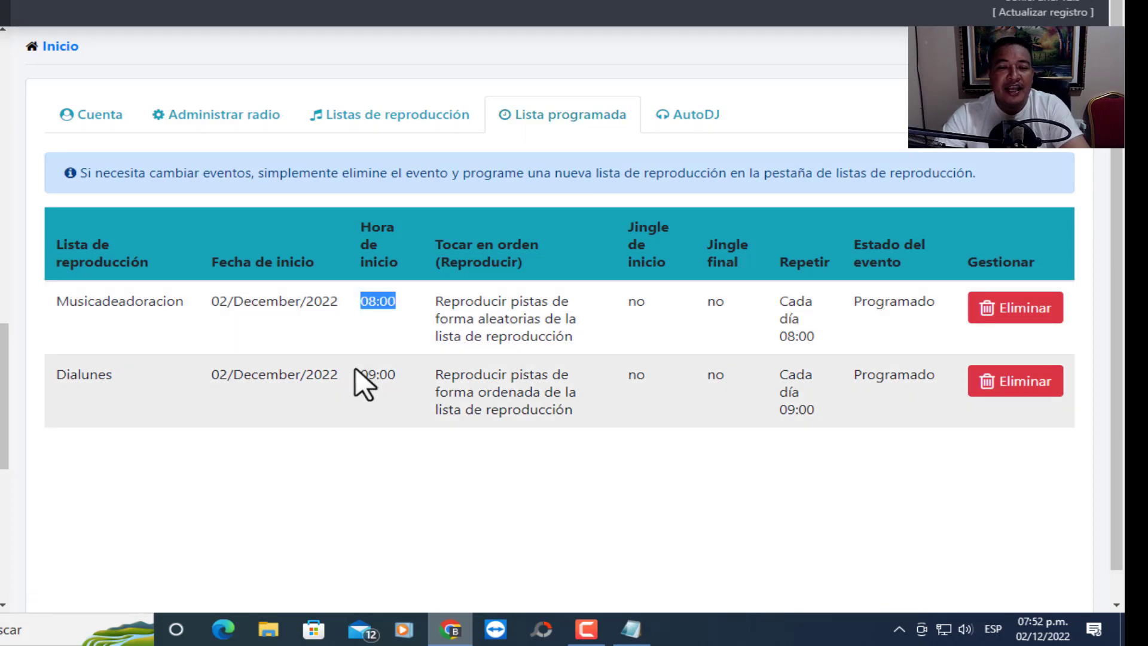
{"action": "left_click", "coordinate": [371, 374]}
{"action": "double_click", "coordinate": [370, 374]}
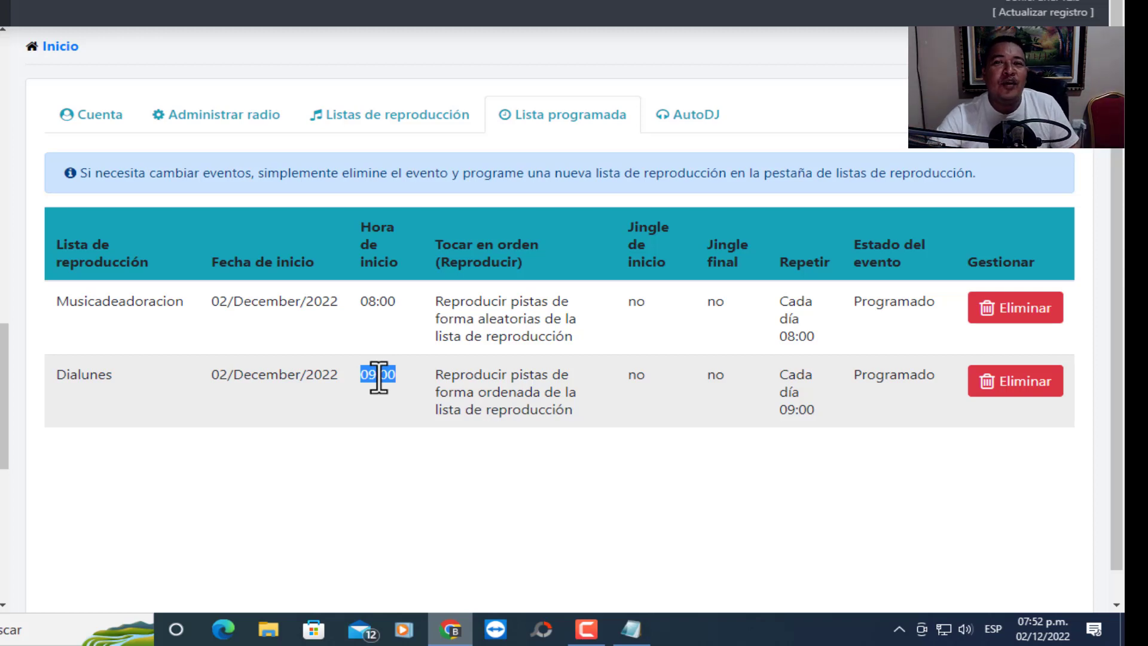
{"action": "left_click_drag", "start_coordinate": [54, 374], "coordinate": [114, 377]}
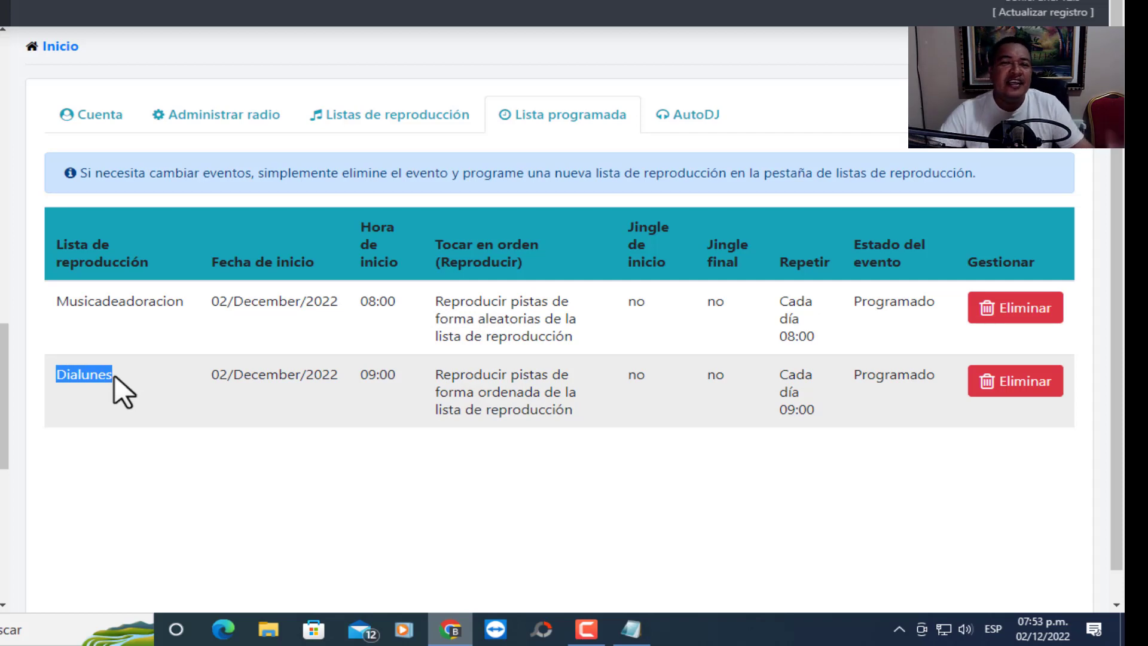
{"action": "left_click", "coordinate": [192, 476]}
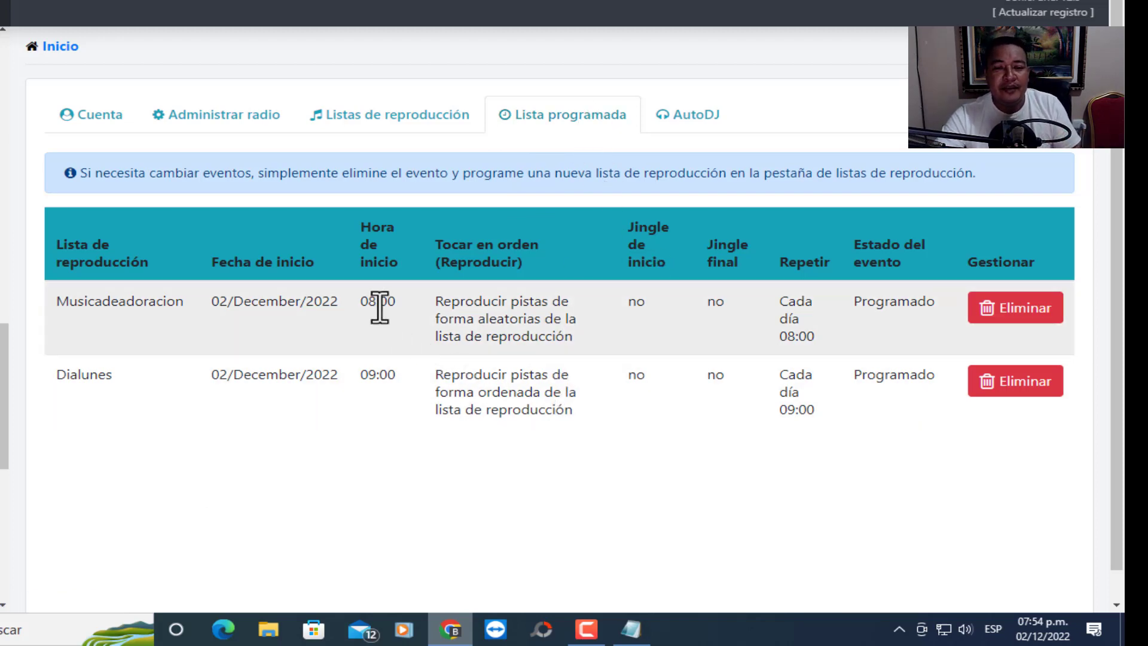
{"action": "left_click_drag", "start_coordinate": [363, 300], "coordinate": [485, 317]}
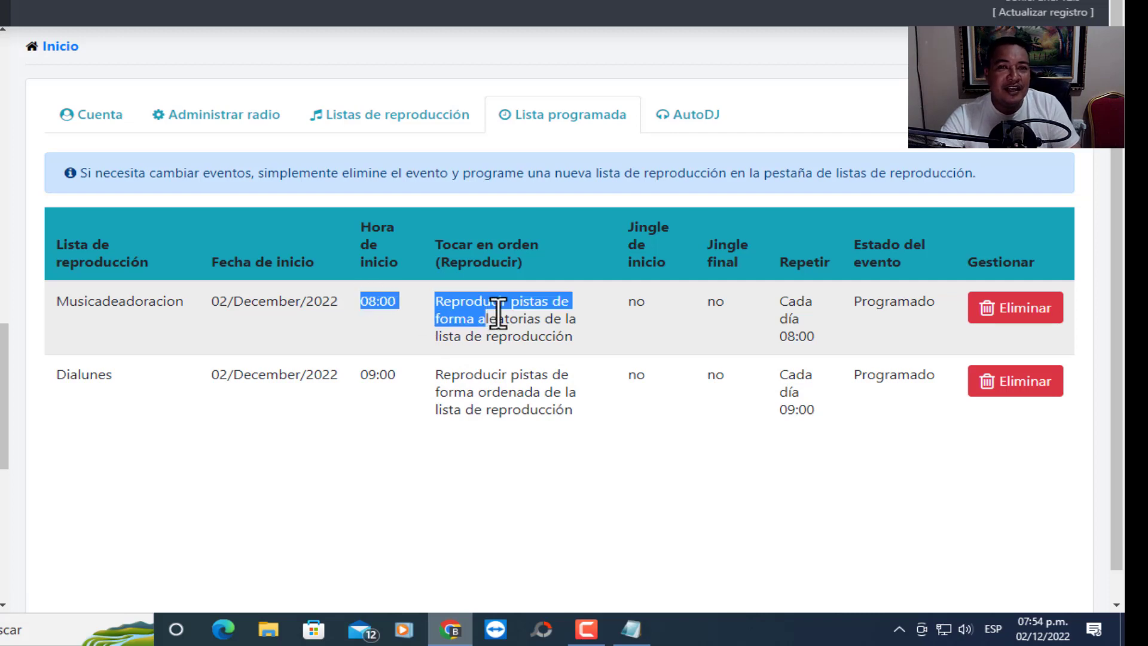
{"action": "left_click", "coordinate": [401, 302]}
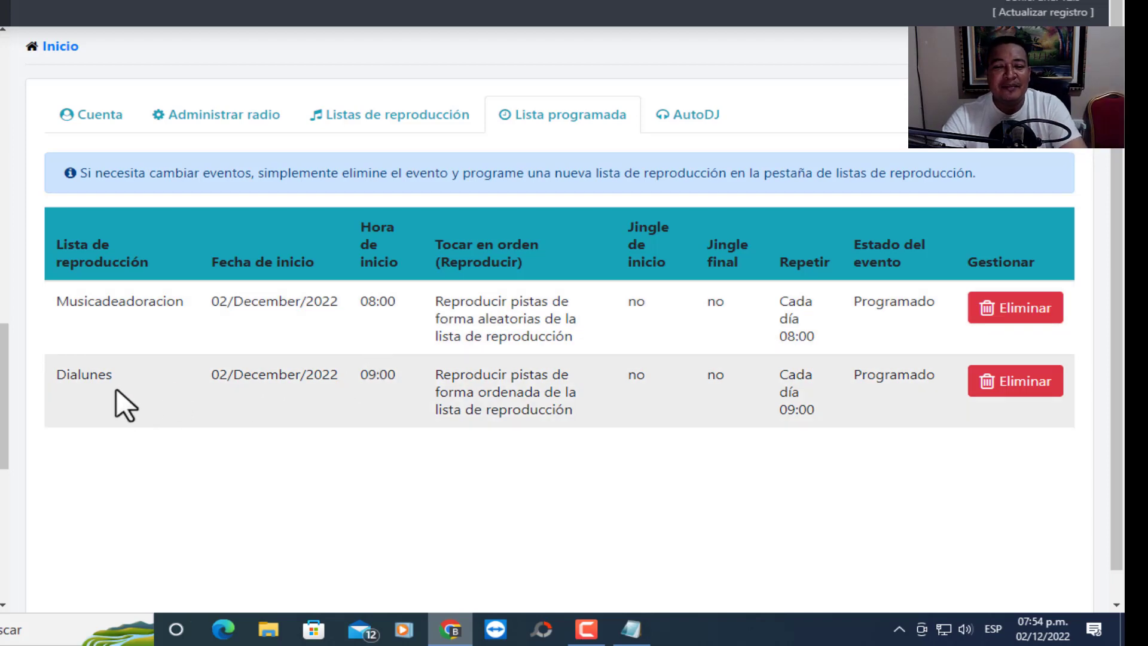
{"action": "left_click_drag", "start_coordinate": [56, 371], "coordinate": [112, 374]}
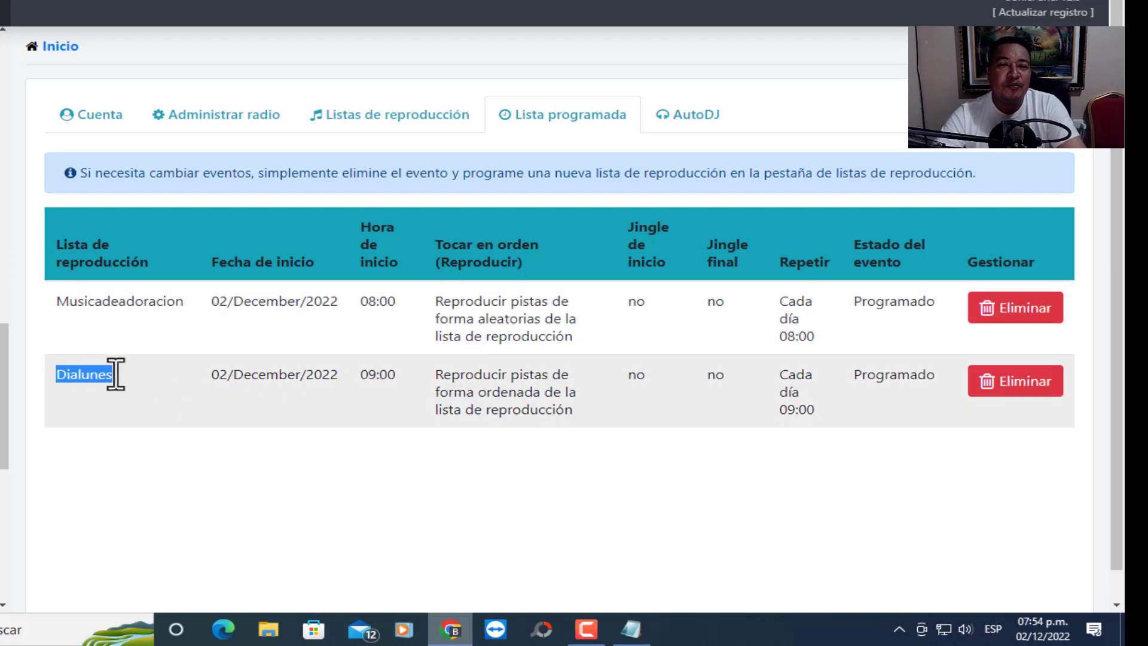
{"action": "left_click", "coordinate": [114, 371]}
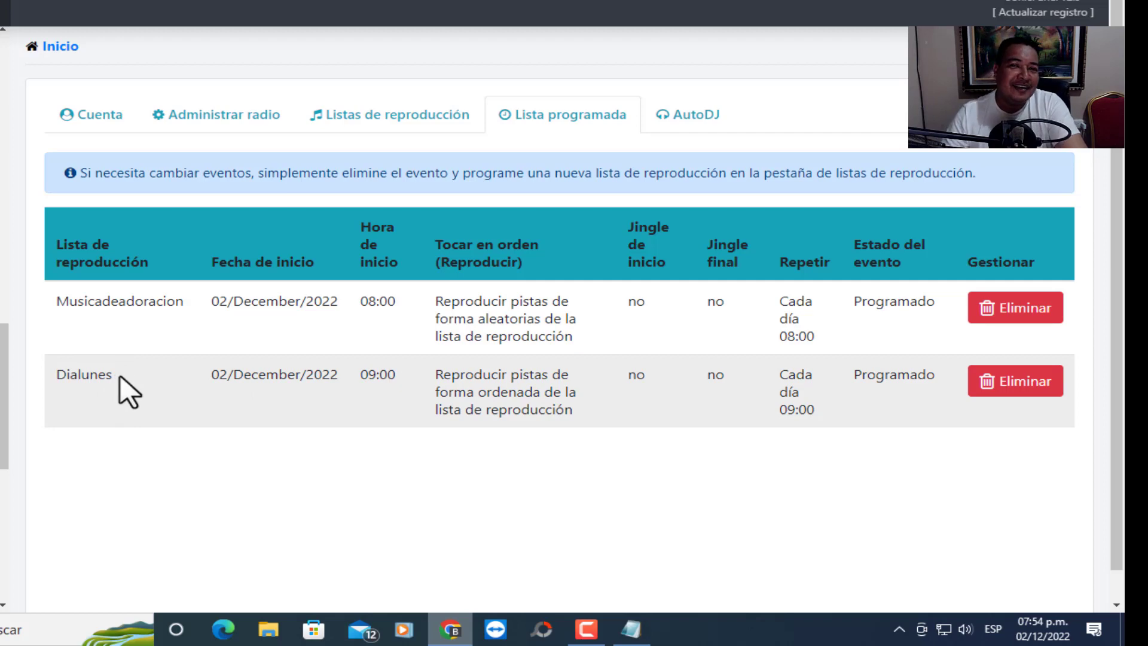